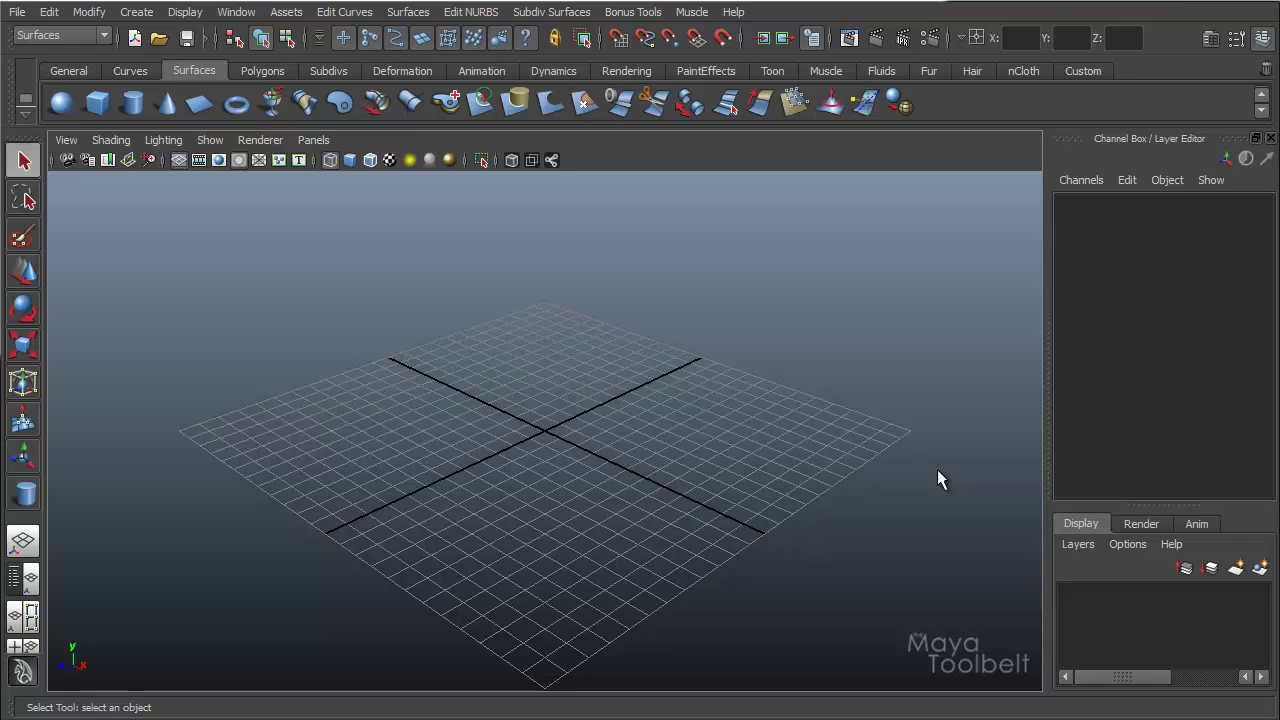
Bring up the Create > NURBS Primitives list with Sphere highlighted.
{"action": "left_click", "coordinate": [134, 13]}
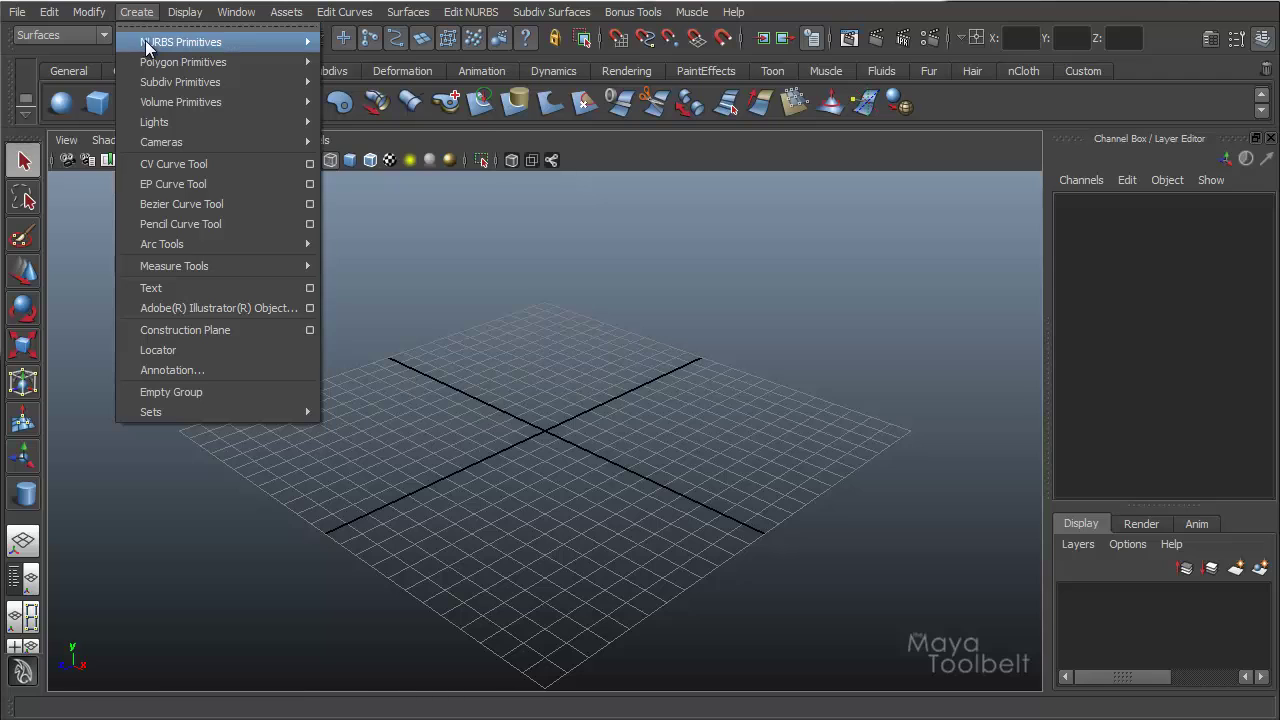
{"action": "mouse_move", "coordinate": [157, 41]}
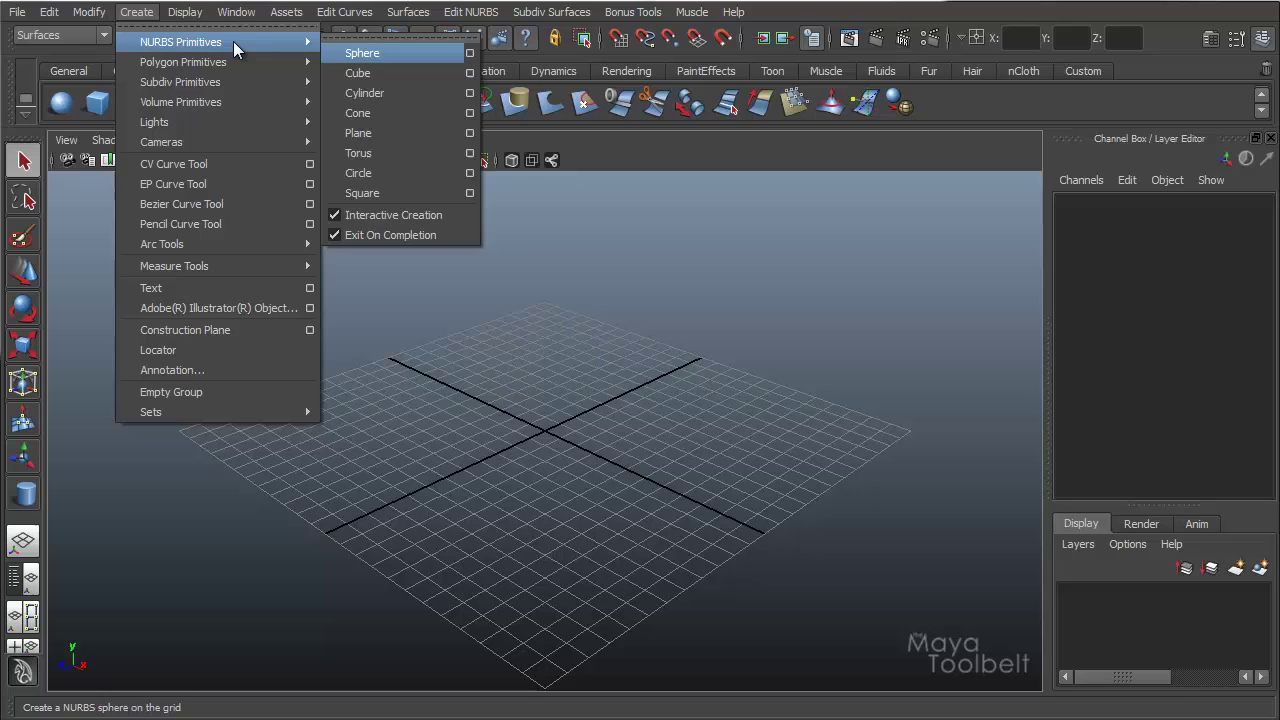
Create a NURBS sphere on the grid and display it smooth-shaded.
{"action": "left_click", "coordinate": [399, 55]}
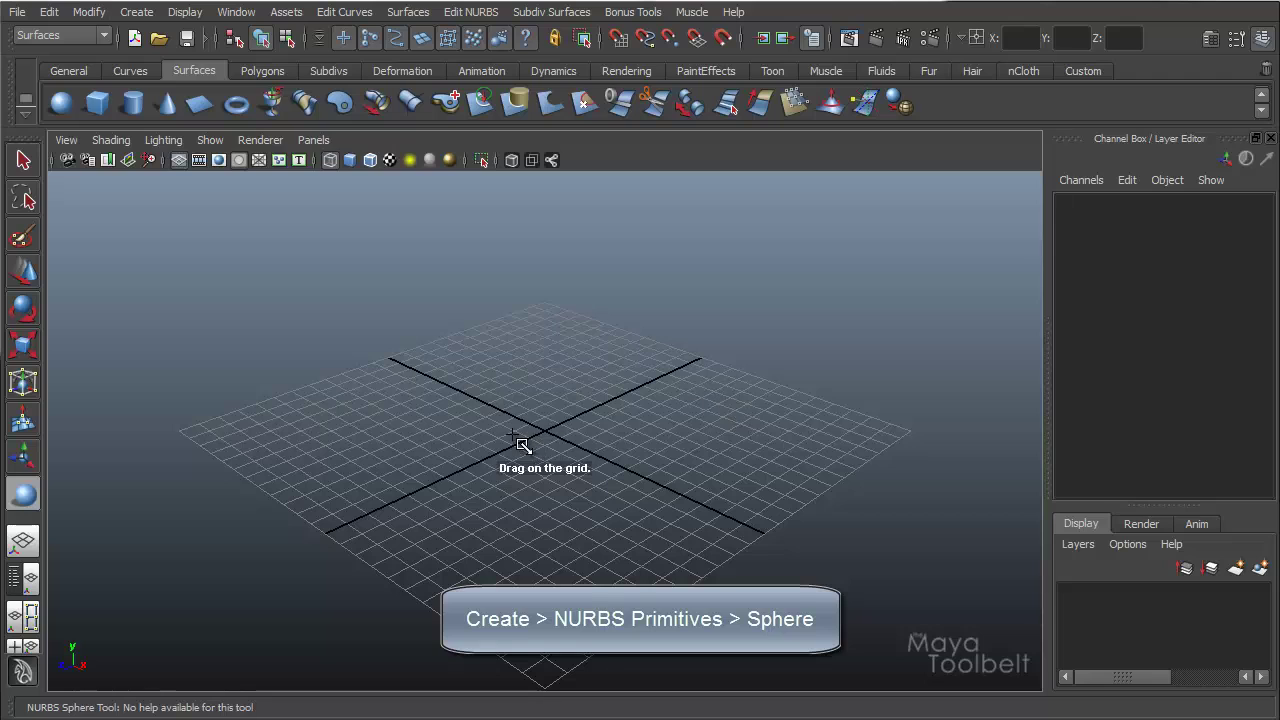
{"action": "mouse_move", "coordinate": [523, 443]}
{"action": "left_mouse_down"}
{"action": "mouse_move", "coordinate": [598, 470]}
{"action": "mouse_move", "coordinate": [628, 445]}
{"action": "left_mouse_up"}
{"action": "key", "text": "5"}
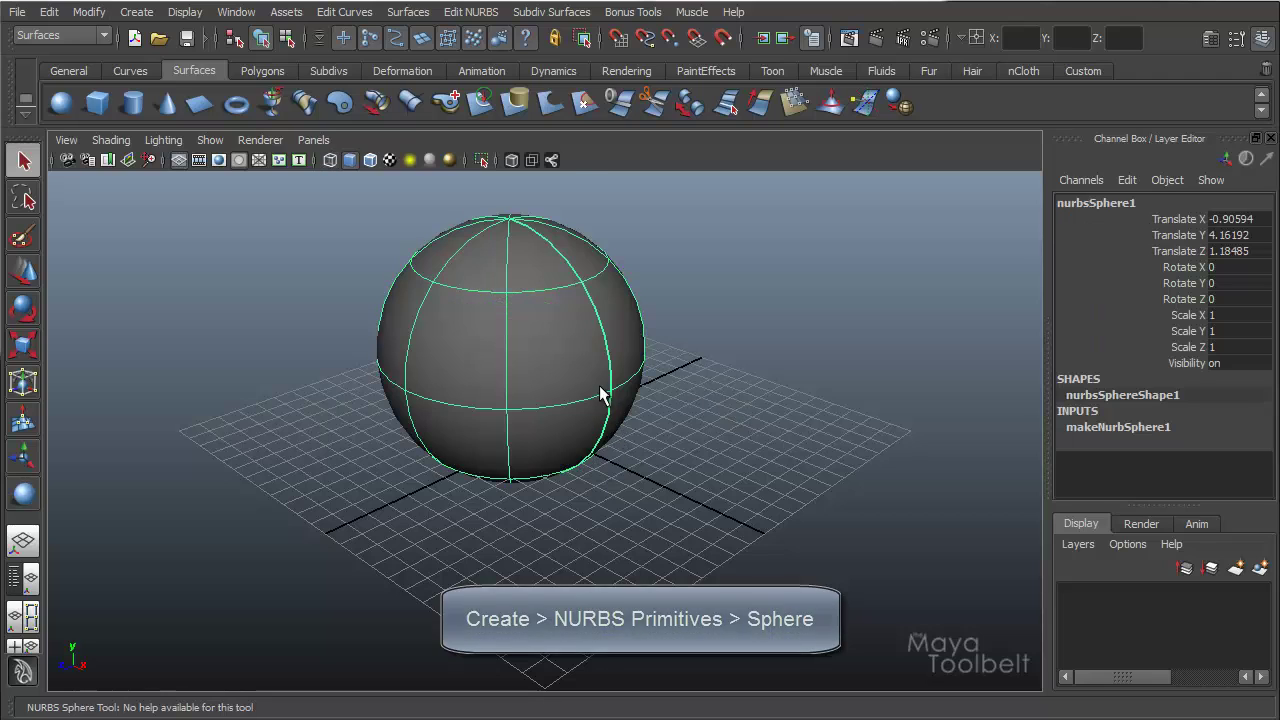
Dolly, tumble and track the camera to frame the sphere up close.
{"action": "right_click_drag", "start_coordinate": [497, 362], "coordinate": [471, 371], "text": "alt"}
{"action": "left_click_drag", "start_coordinate": [471, 371], "coordinate": [647, 354], "text": "alt"}
{"action": "middle_click_drag", "start_coordinate": [647, 354], "coordinate": [643, 337], "text": "alt"}
{"action": "scroll", "coordinate": [703, 363], "scroll_direction": "up", "scroll_amount": 2}
{"action": "left_click_drag", "start_coordinate": [703, 363], "coordinate": [700, 398], "text": "alt"}
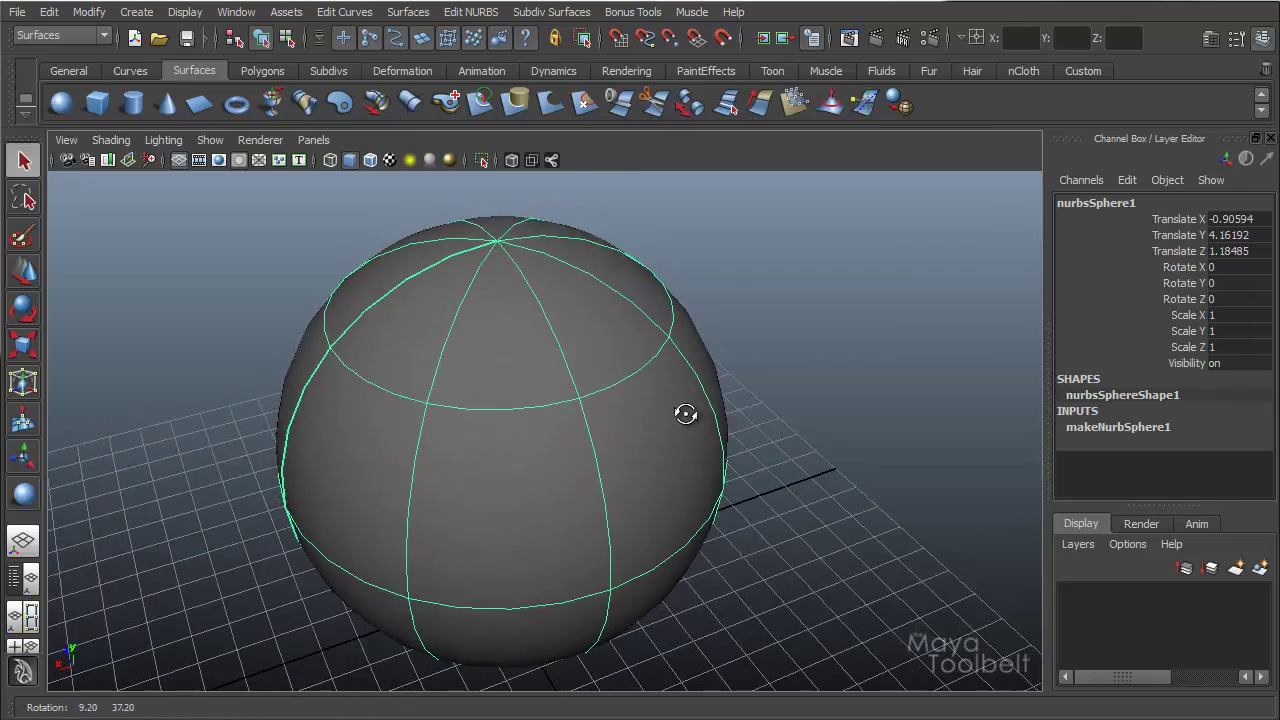
{"action": "middle_click_drag", "start_coordinate": [700, 398], "coordinate": [695, 371], "text": "alt"}
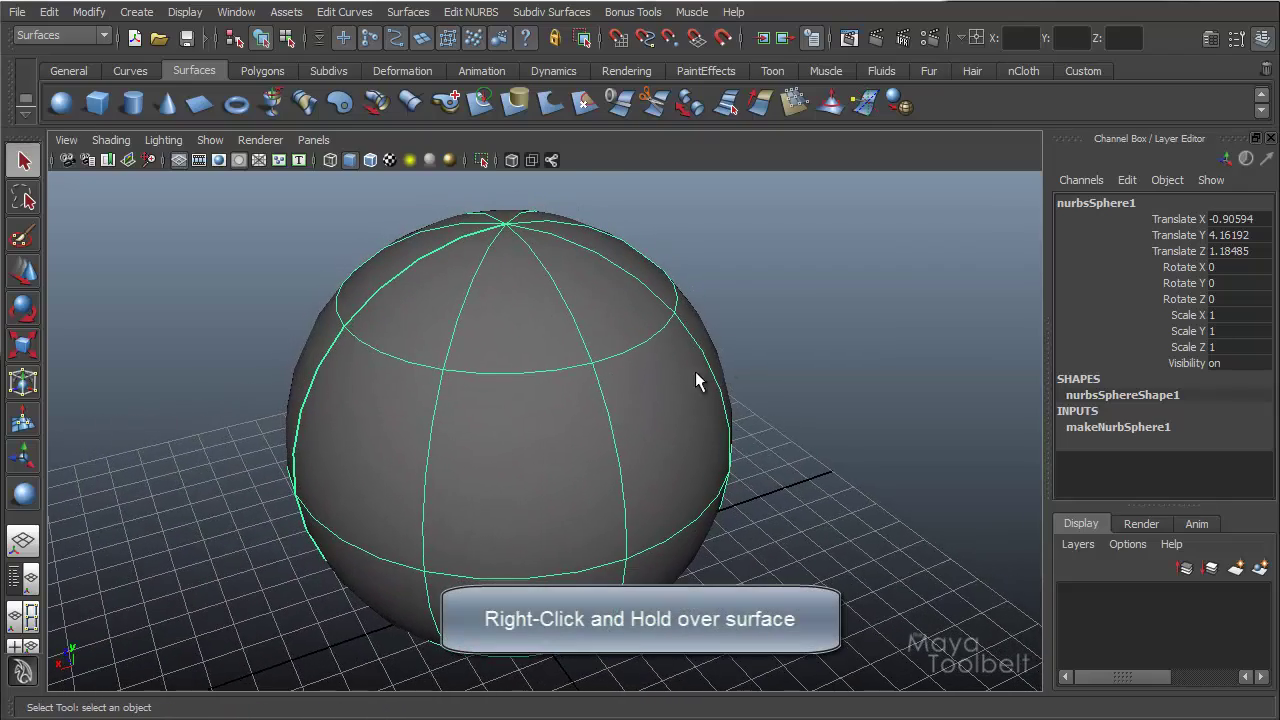
Choose Control Vertex from the sphere's marking menu so its CVs appear.
{"action": "right_click", "coordinate": [538, 369]}
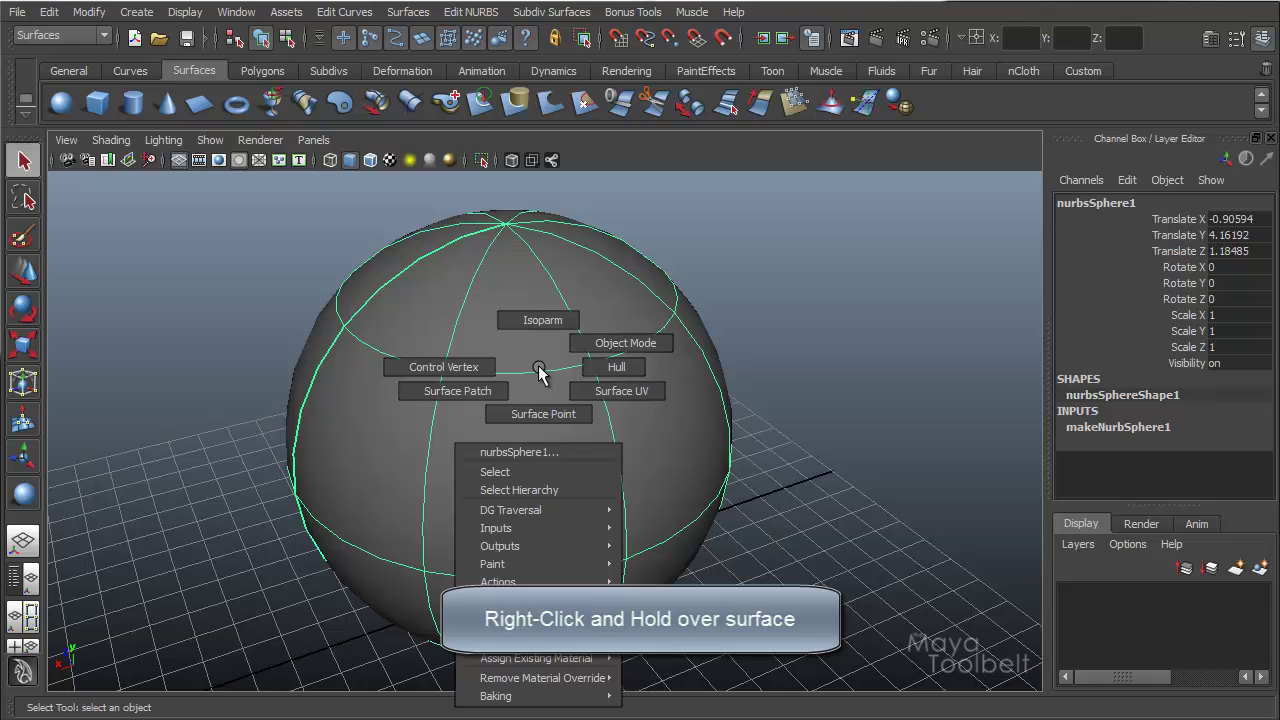
{"action": "right_click_drag", "start_coordinate": [538, 369], "coordinate": [432, 376]}
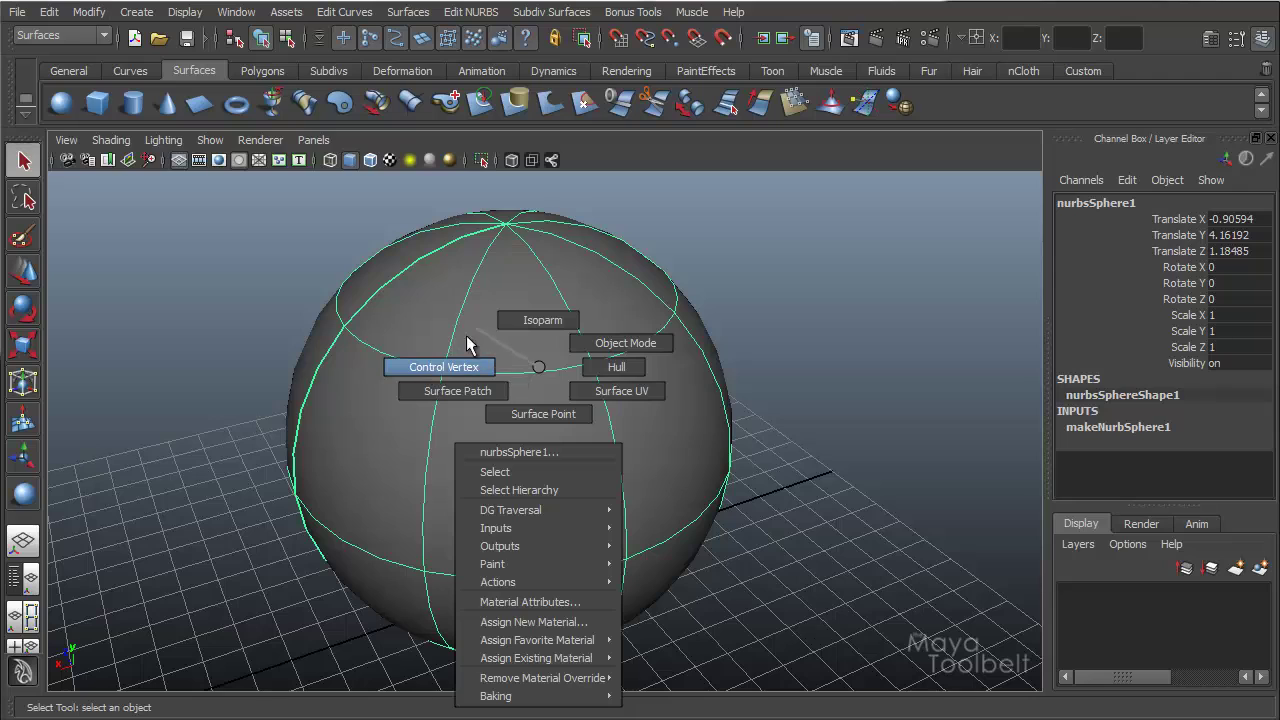
{"action": "right_click_drag", "start_coordinate": [466, 335], "coordinate": [437, 370]}
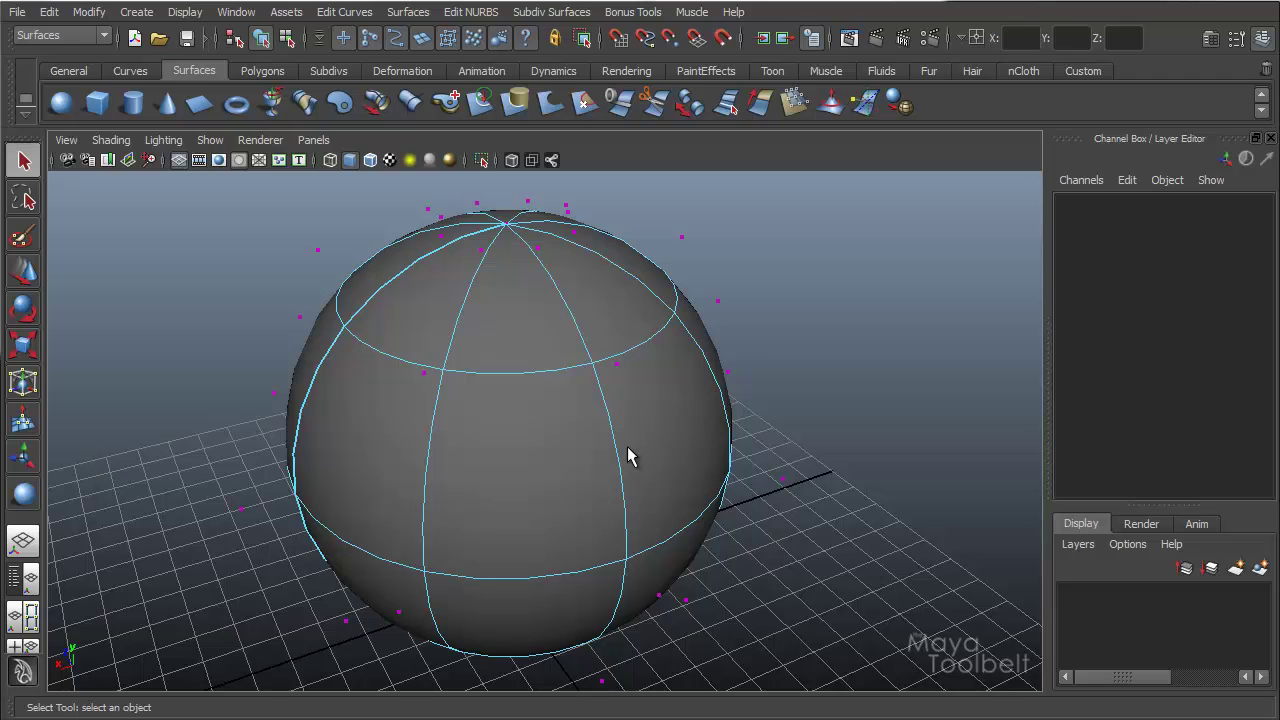
Hide the viewport's ground grid.
{"action": "left_click_drag", "start_coordinate": [700, 481], "coordinate": [650, 418], "text": "alt"}
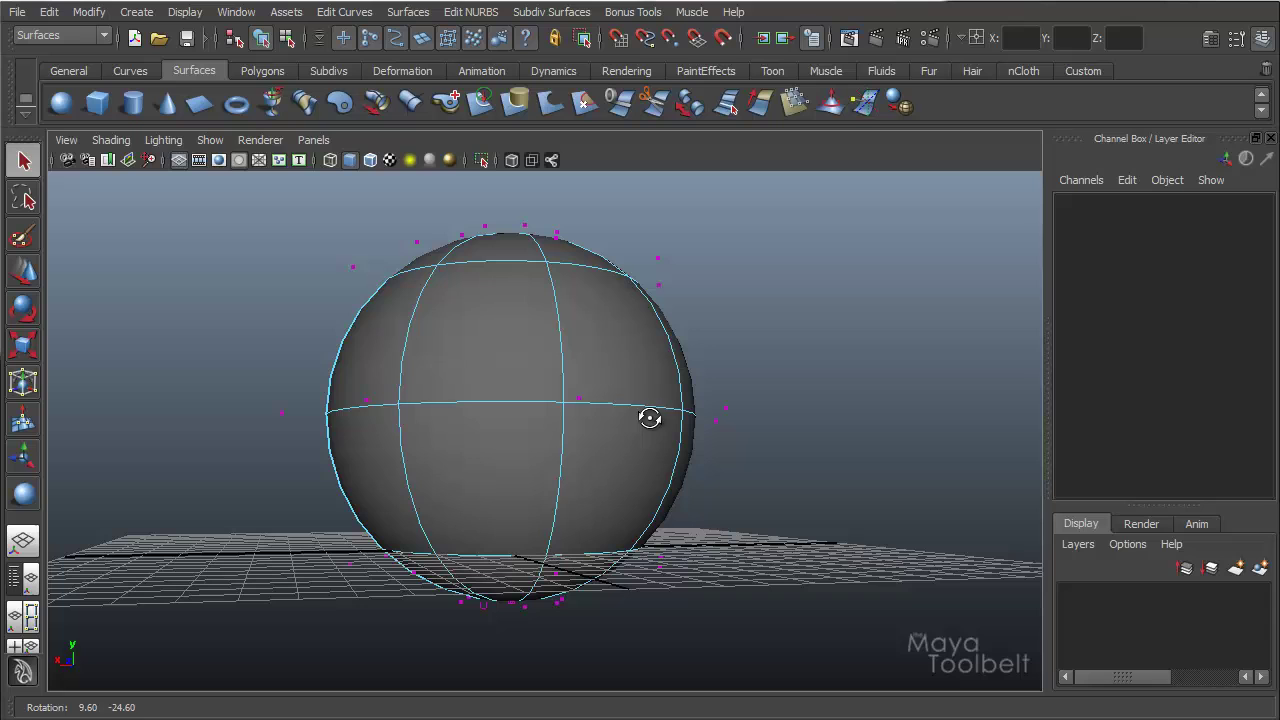
{"action": "left_click", "coordinate": [178, 161]}
{"action": "left_click_drag", "start_coordinate": [560, 390], "coordinate": [599, 382], "text": "alt"}
{"action": "right_click_drag", "start_coordinate": [599, 382], "coordinate": [400, 389], "text": "alt"}
Cycle the viewport background with Alt+B until it is black.
{"action": "key", "text": "alt+b"}
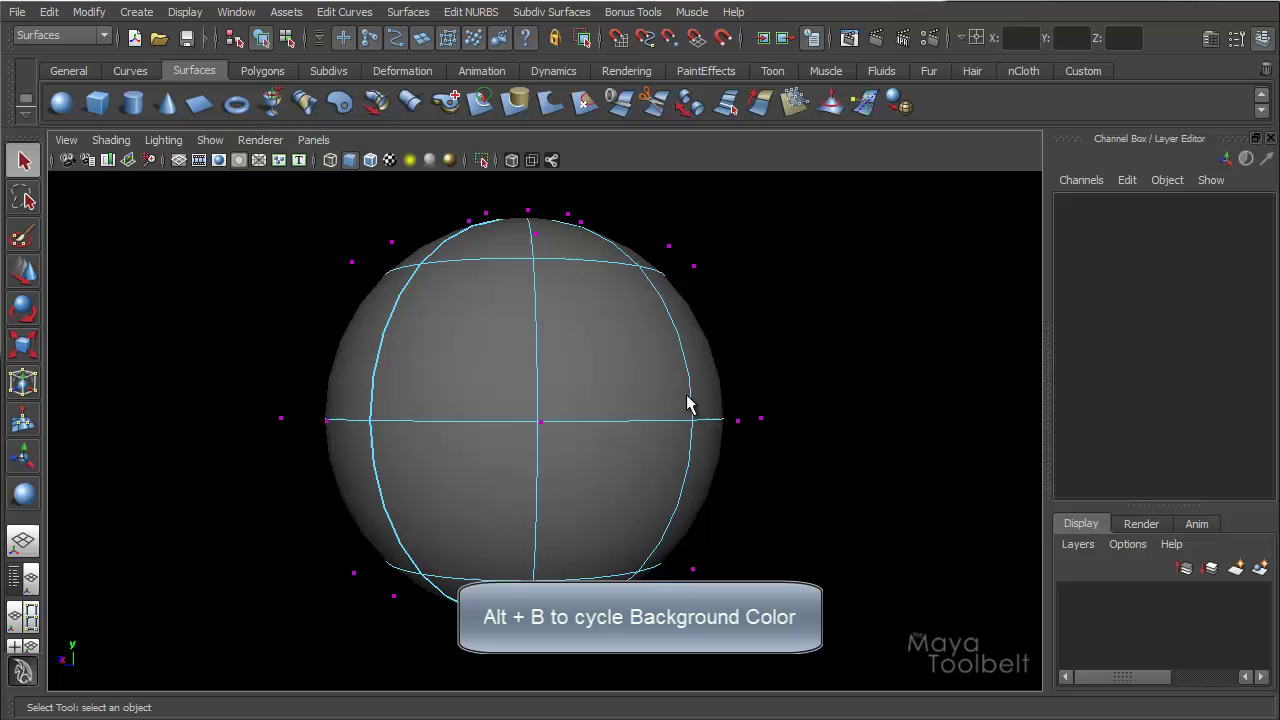
{"action": "left_click_drag", "start_coordinate": [689, 403], "coordinate": [743, 357], "text": "alt"}
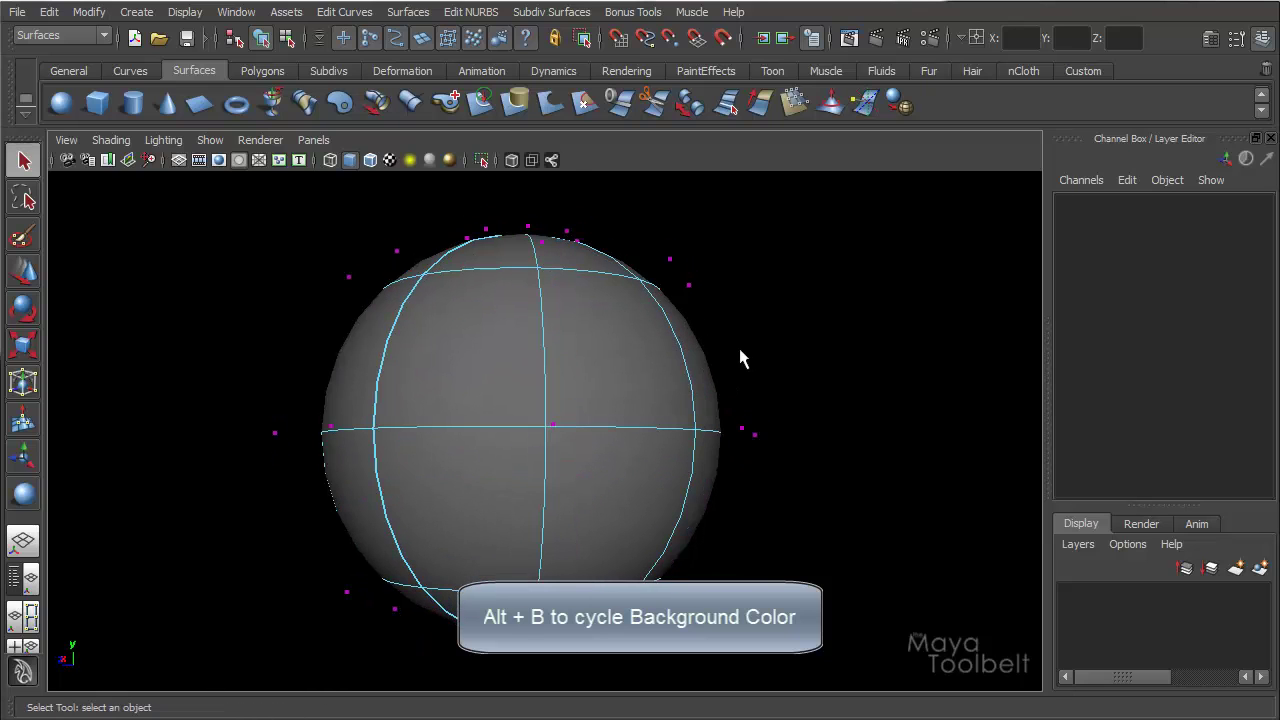
{"action": "key", "text": "alt+b"}
{"action": "key", "text": "alt+b"}
{"action": "key", "text": "alt+b"}
{"action": "key", "text": "alt+b"}
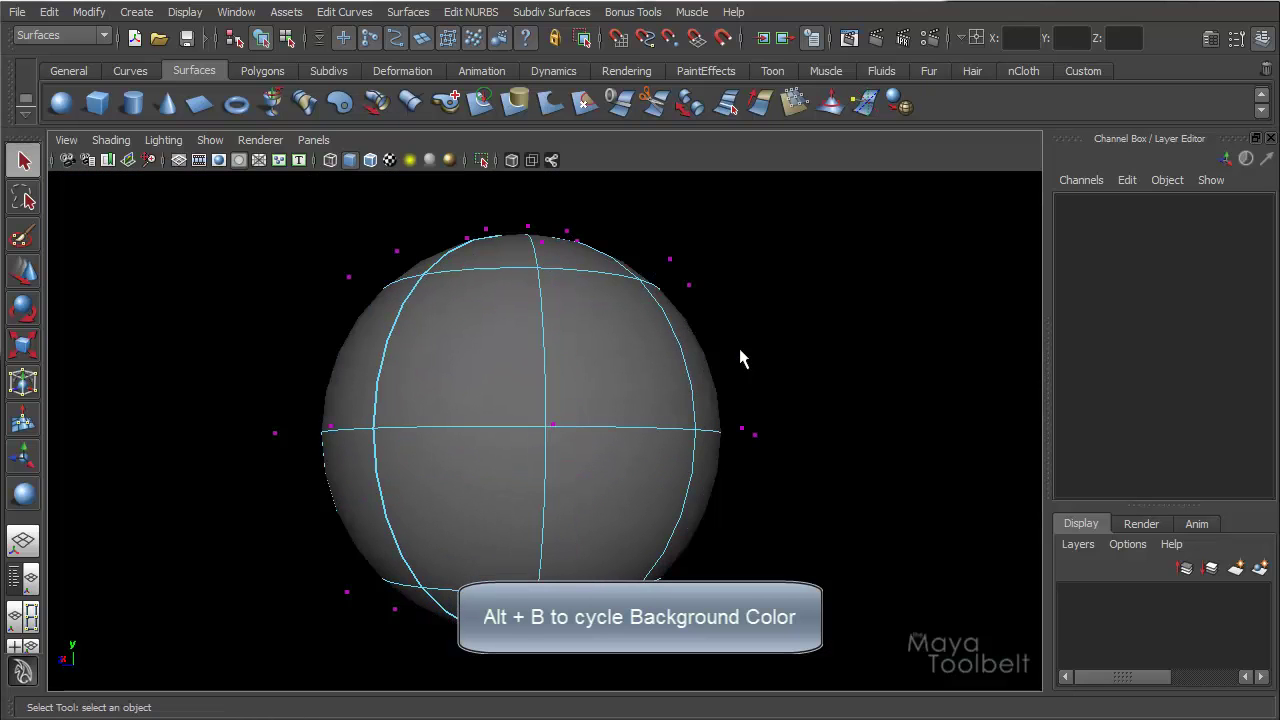
{"action": "key", "text": "alt+b"}
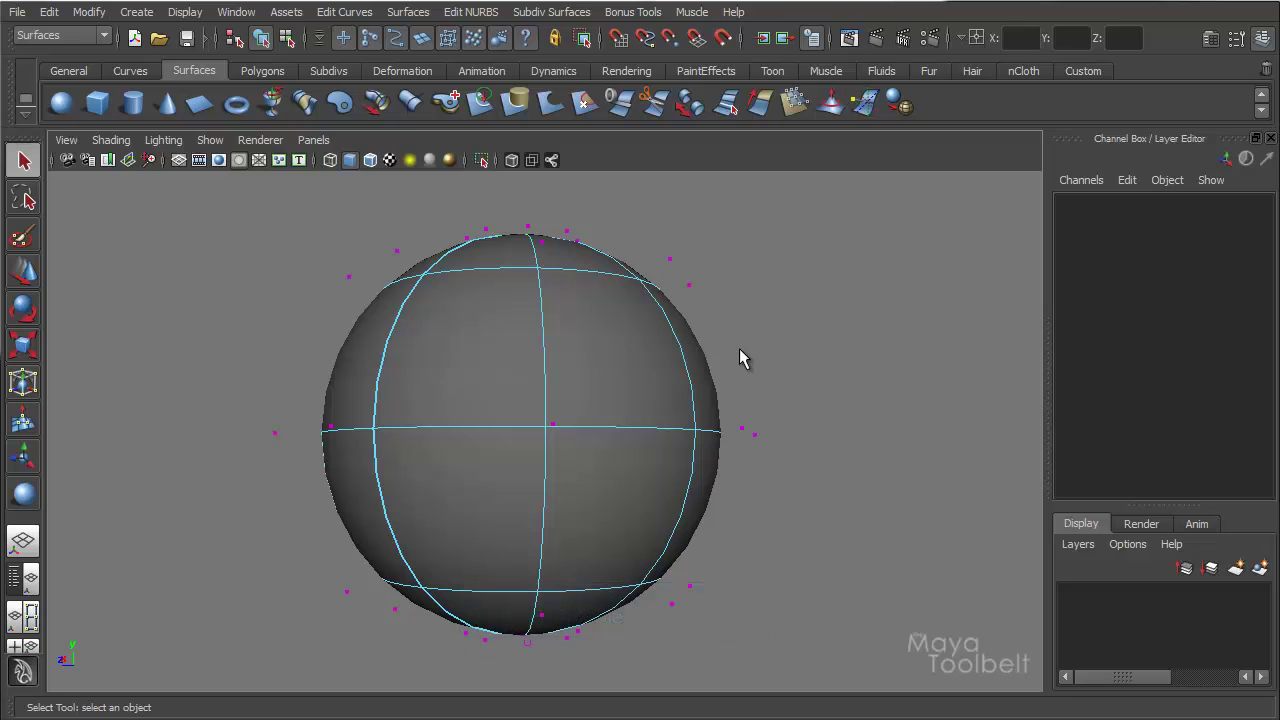
{"action": "key", "text": "alt+b"}
{"action": "key", "text": "alt+b"}
{"action": "key", "text": "alt+b"}
{"action": "mouse_move", "coordinate": [757, 363]}
{"action": "left_mouse_down", "text": "alt"}
{"action": "mouse_move", "coordinate": [731, 357]}
{"action": "mouse_move", "coordinate": [758, 374]}
{"action": "mouse_move", "coordinate": [686, 337]}
{"action": "mouse_move", "coordinate": [734, 357]}
{"action": "left_mouse_up", "text": "alt"}
{"action": "middle_click_drag", "start_coordinate": [734, 357], "coordinate": [742, 348], "text": "alt"}
{"action": "right_click_drag", "start_coordinate": [742, 348], "coordinate": [722, 309], "text": "alt"}
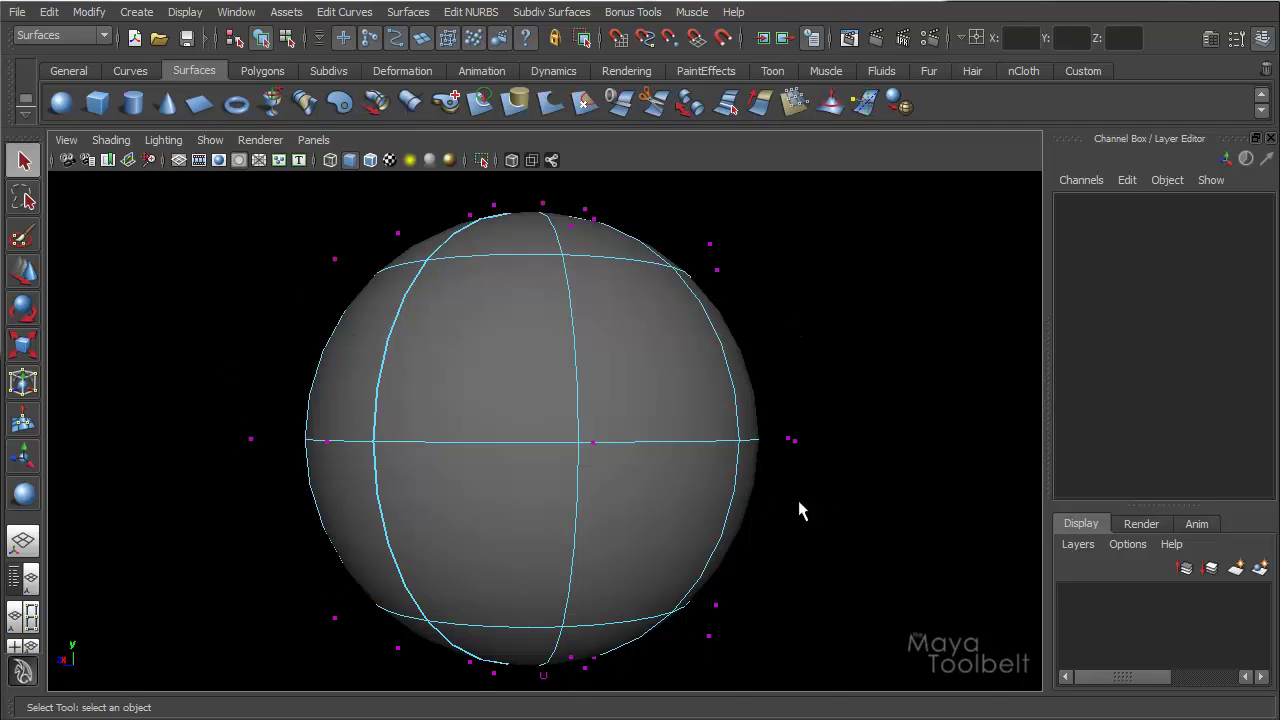
{"action": "left_click_drag", "start_coordinate": [649, 358], "coordinate": [437, 314], "text": "alt"}
With the Move tool, pull a left-side control vertex to bend the sphere.
{"action": "key", "text": "w"}
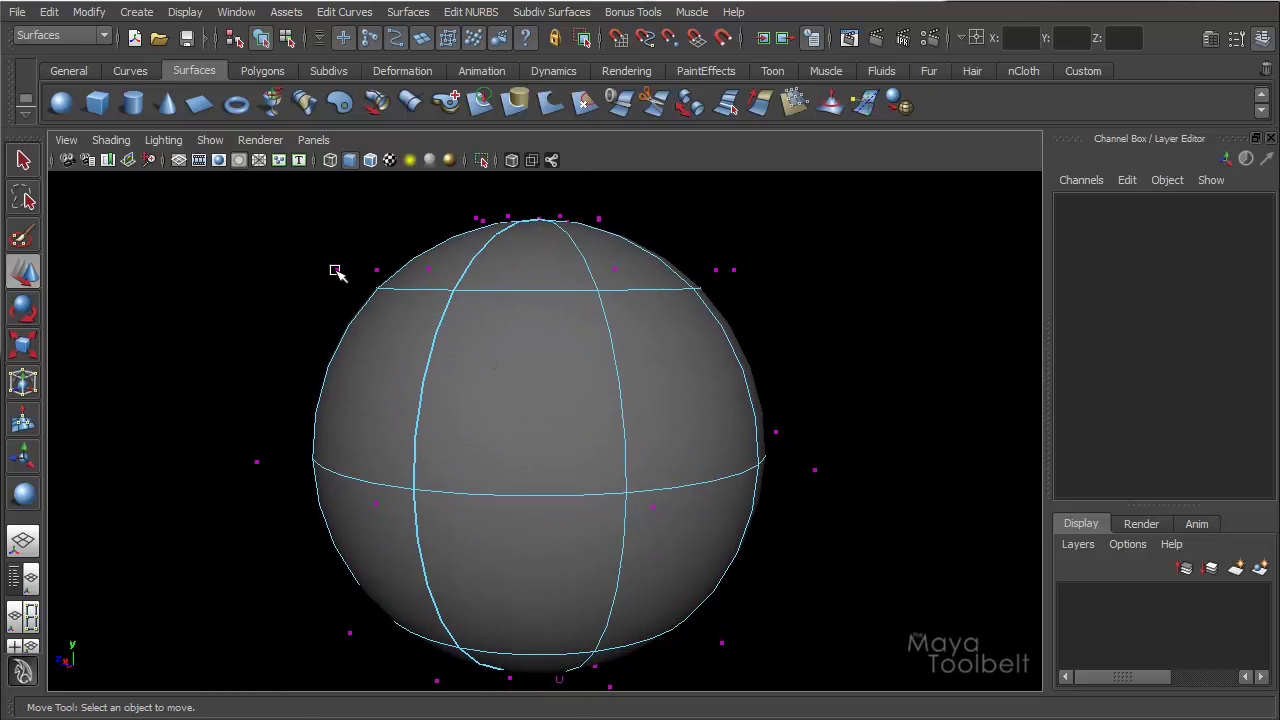
{"action": "left_click_drag", "start_coordinate": [335, 271], "coordinate": [367, 277]}
{"action": "left_click", "coordinate": [257, 465]}
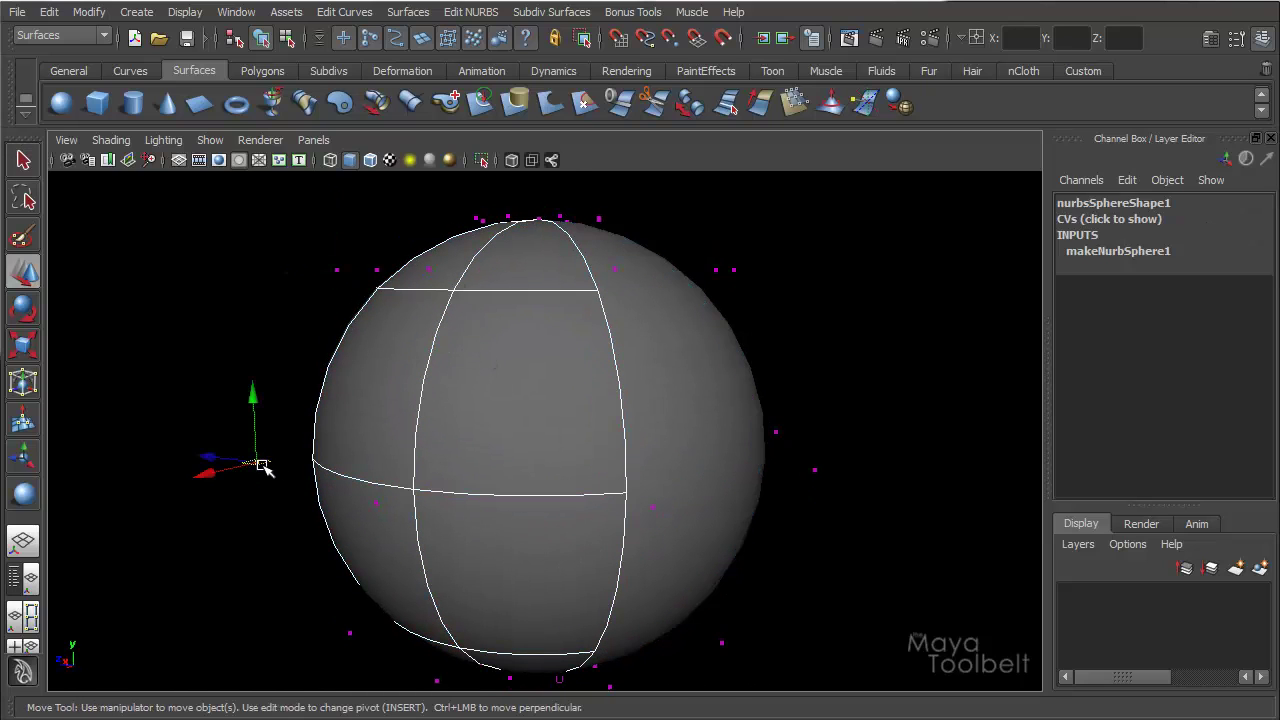
{"action": "left_click_drag", "start_coordinate": [257, 465], "coordinate": [104, 273]}
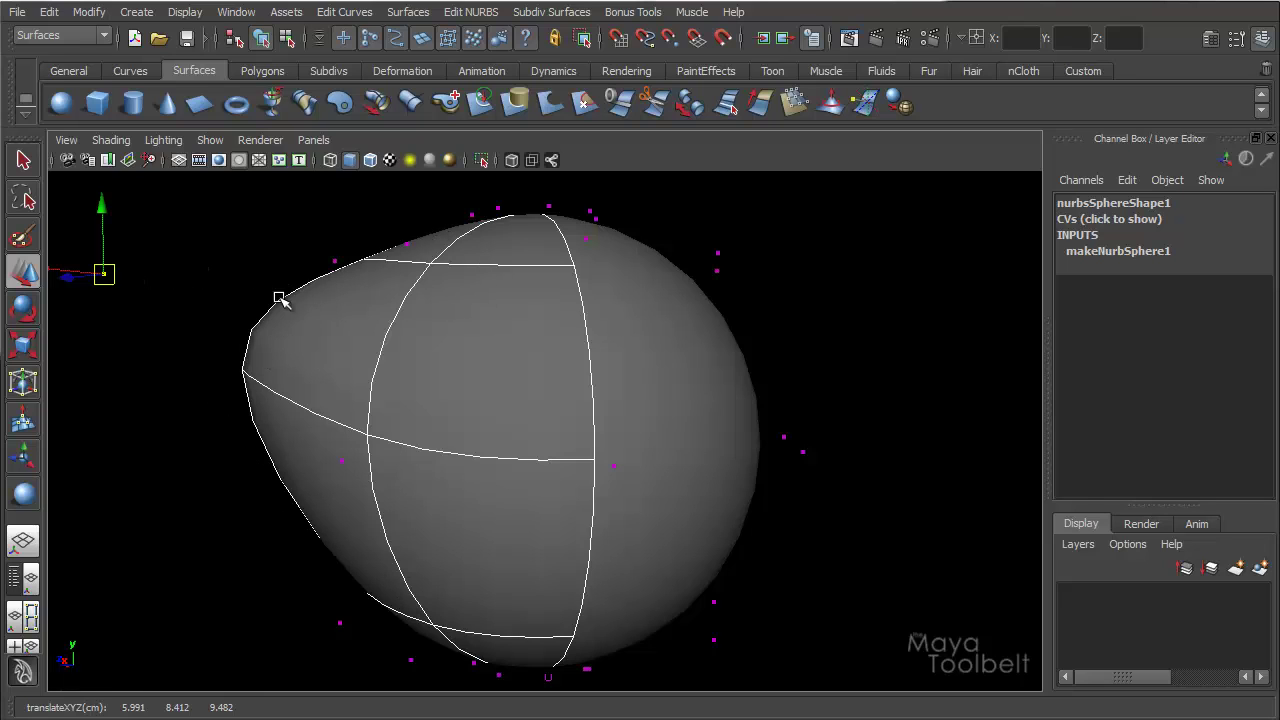
{"action": "left_click_drag", "start_coordinate": [345, 377], "coordinate": [354, 409], "text": "alt"}
{"action": "left_click_drag", "start_coordinate": [172, 296], "coordinate": [270, 392]}
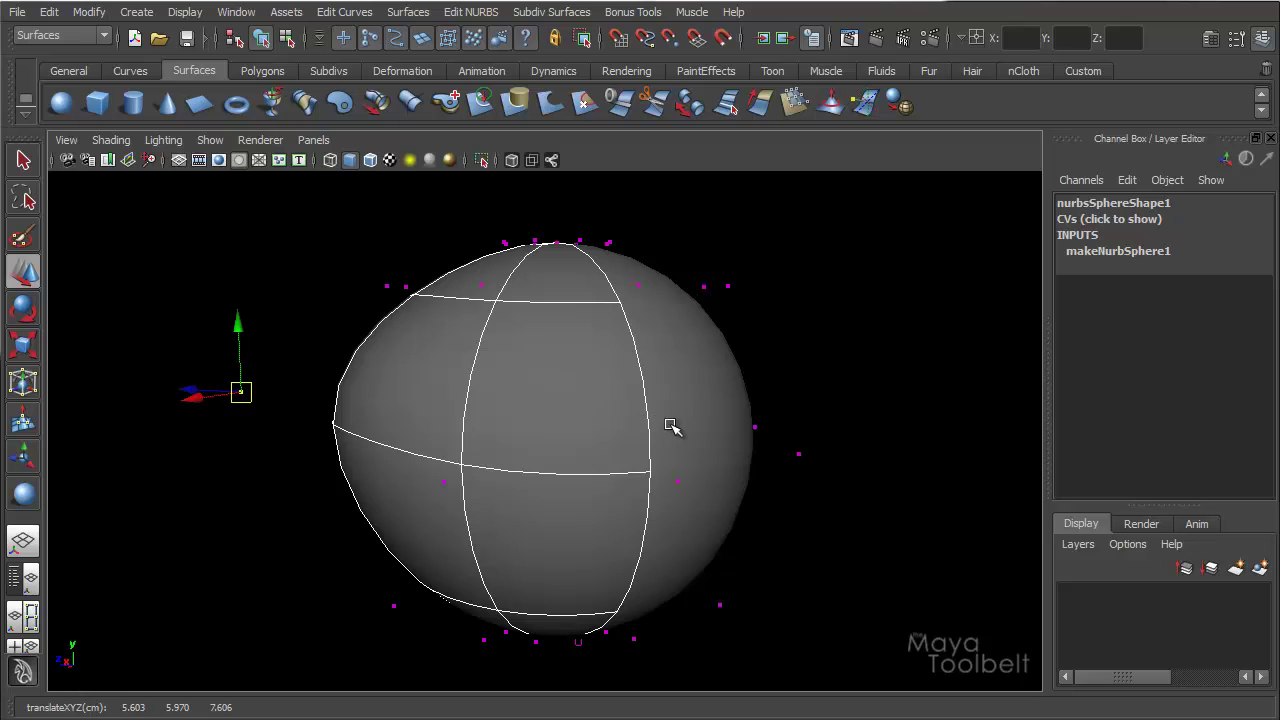
{"action": "left_click_drag", "start_coordinate": [657, 397], "coordinate": [651, 371], "text": "alt"}
{"action": "left_click_drag", "start_coordinate": [650, 325], "coordinate": [706, 306], "text": "alt"}
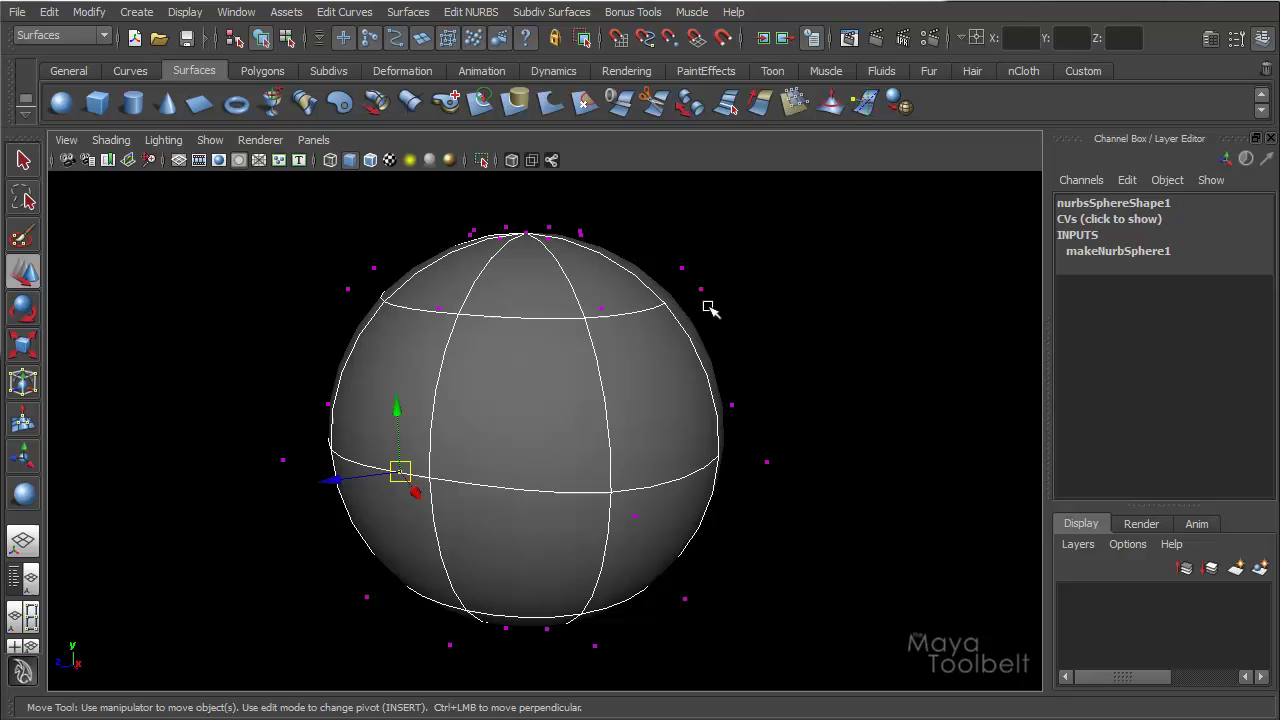
Marquee-select the top-right CVs, move them, and undo back to a round sphere.
{"action": "left_click_drag", "start_coordinate": [657, 239], "coordinate": [750, 322]}
{"action": "left_click_drag", "start_coordinate": [686, 286], "coordinate": [820, 286]}
{"action": "key", "text": "ctrl+z"}
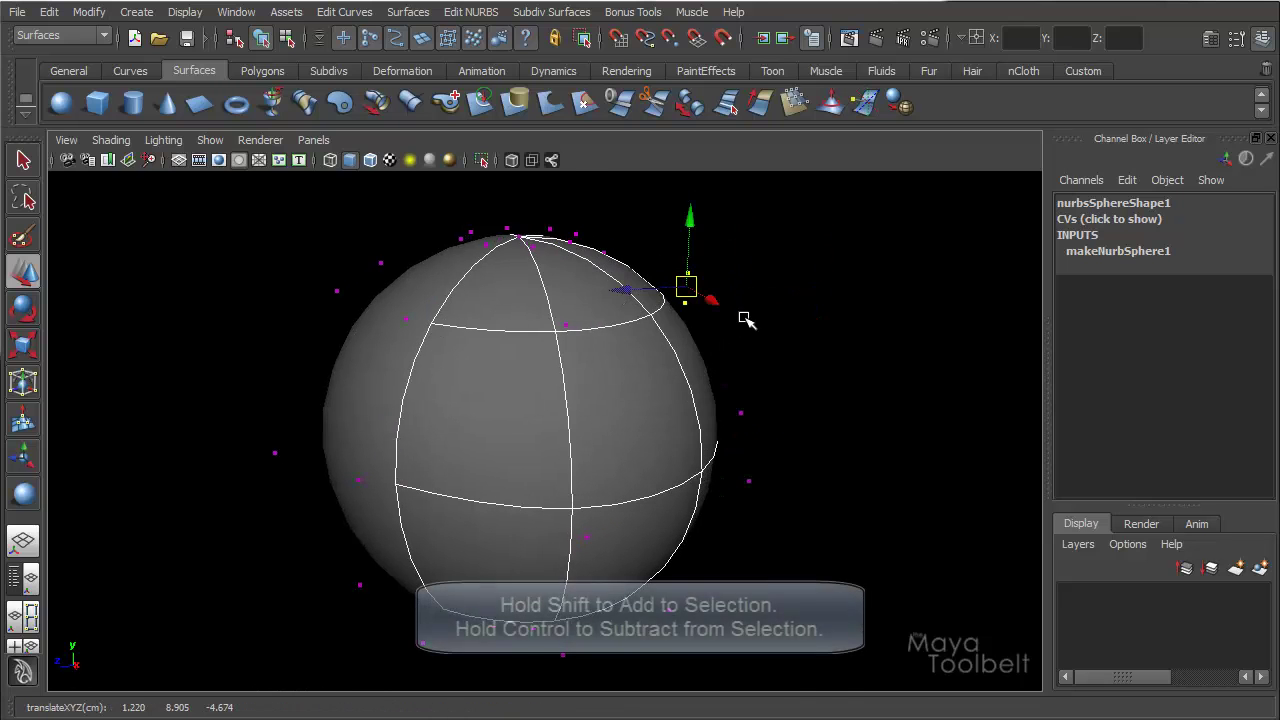
{"action": "left_click_drag", "start_coordinate": [743, 320], "coordinate": [519, 331], "text": "alt"}
{"action": "left_click_drag", "start_coordinate": [271, 209], "coordinate": [477, 391], "text": "alt"}
{"action": "key", "text": "ctrl+z"}
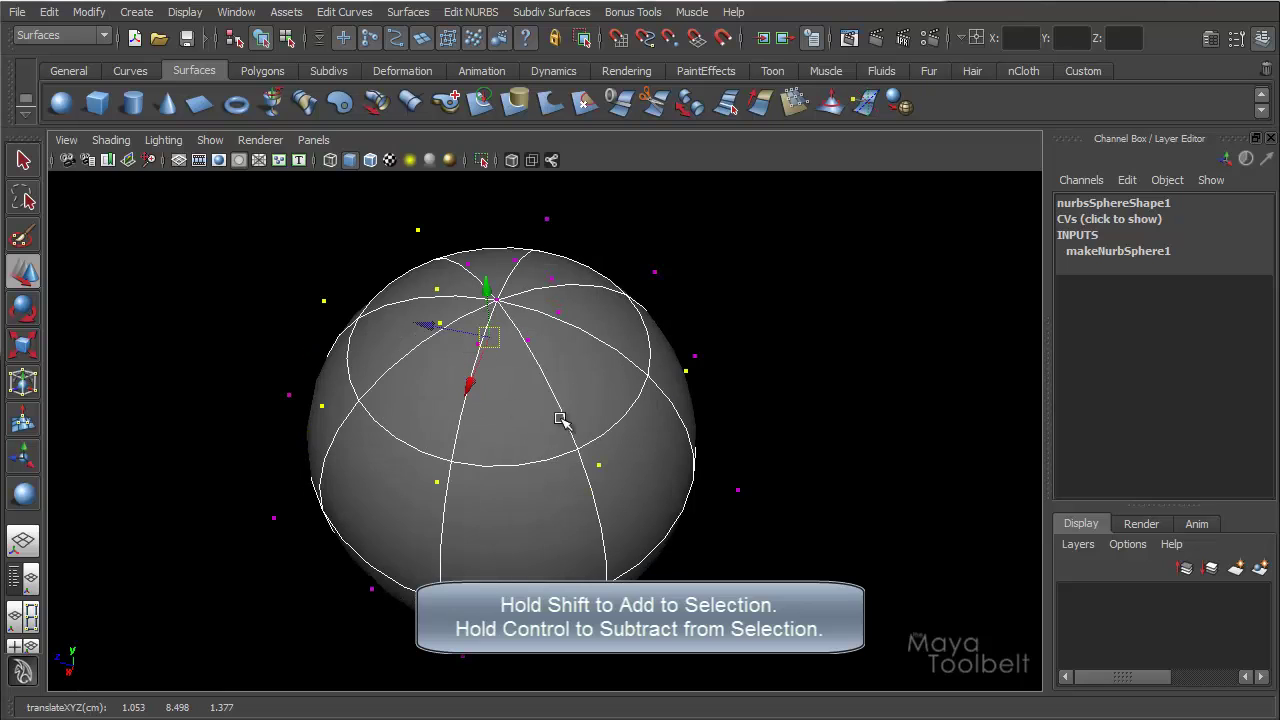
Remove the left-side and a top-right vertex from the CV selection.
{"action": "left_click_drag", "start_coordinate": [214, 240], "coordinate": [443, 466], "text": "ctrl"}
{"action": "left_click_drag", "start_coordinate": [443, 466], "coordinate": [466, 317], "text": "alt"}
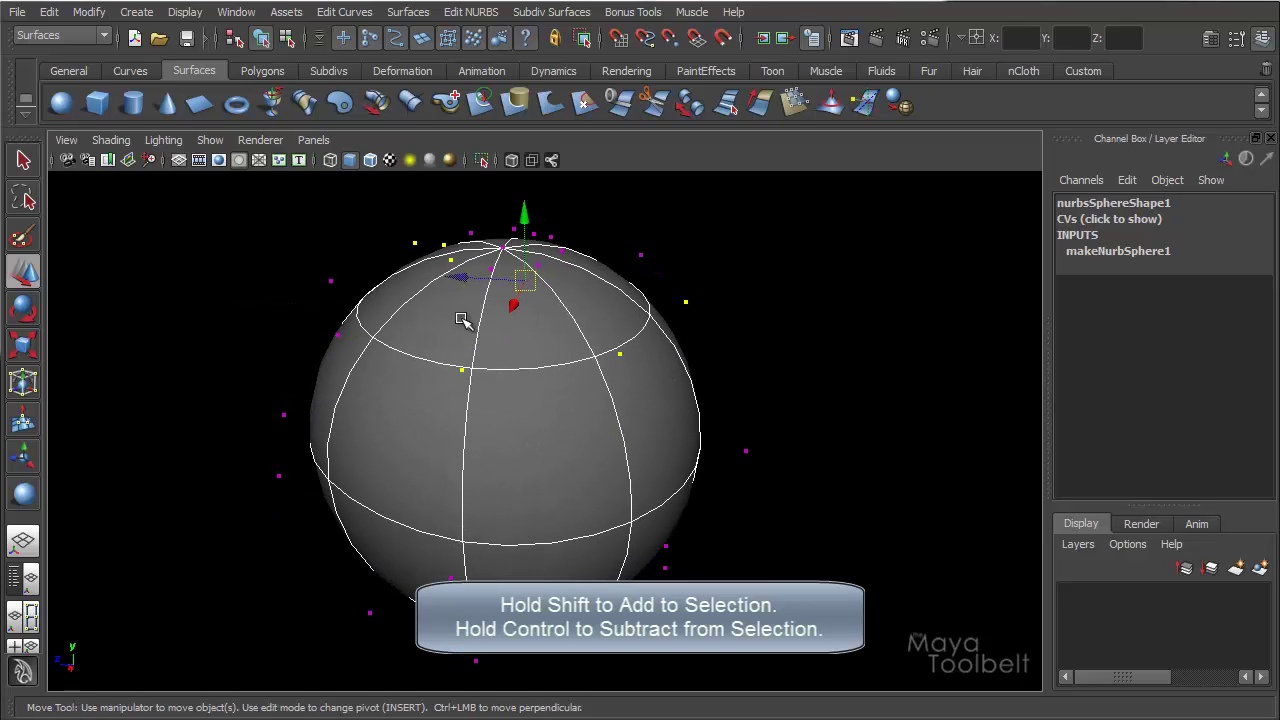
{"action": "left_click_drag", "start_coordinate": [672, 296], "coordinate": [795, 403], "text": "ctrl"}
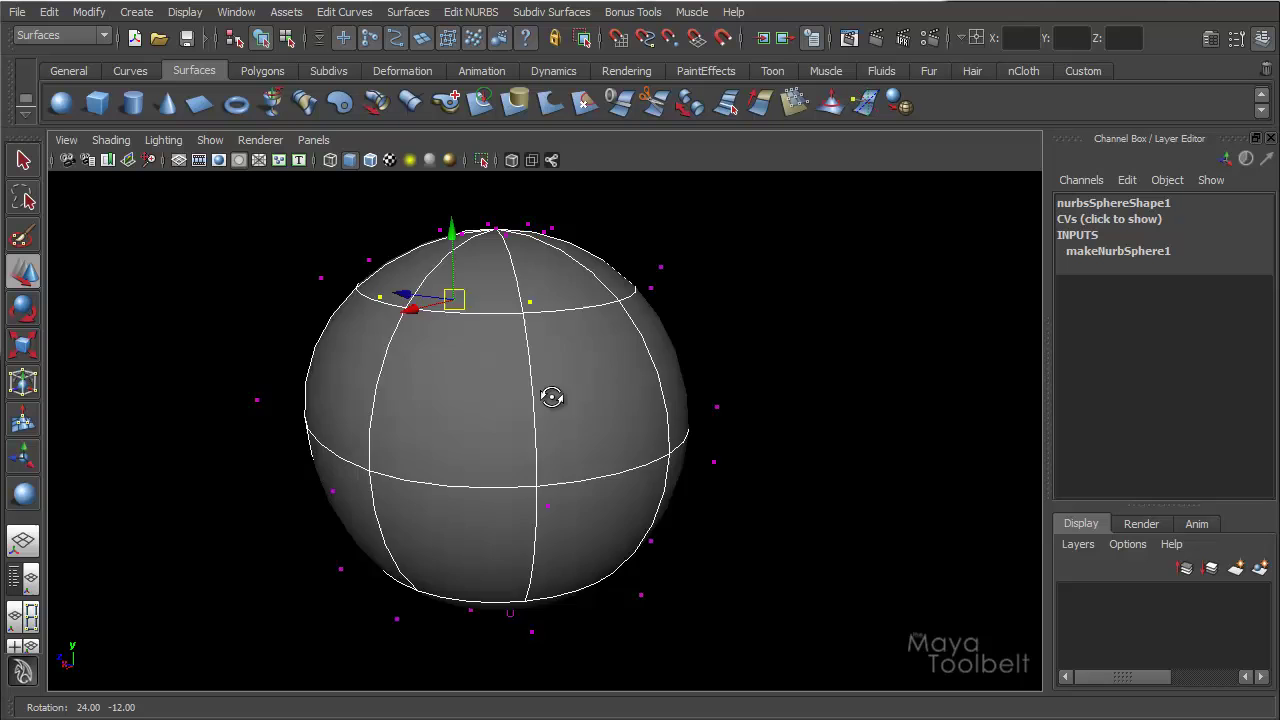
{"action": "left_click_drag", "start_coordinate": [552, 397], "coordinate": [651, 366], "text": "alt"}
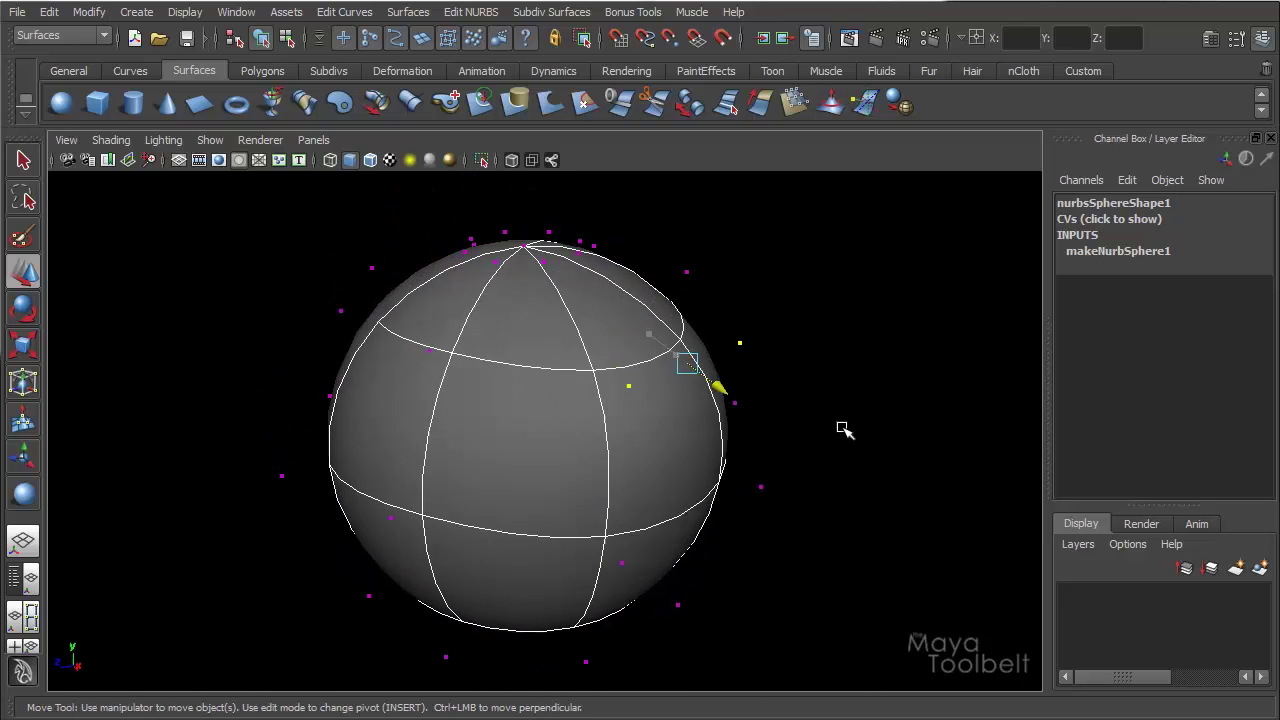
{"action": "left_click_drag", "start_coordinate": [843, 429], "coordinate": [547, 362], "text": "alt"}
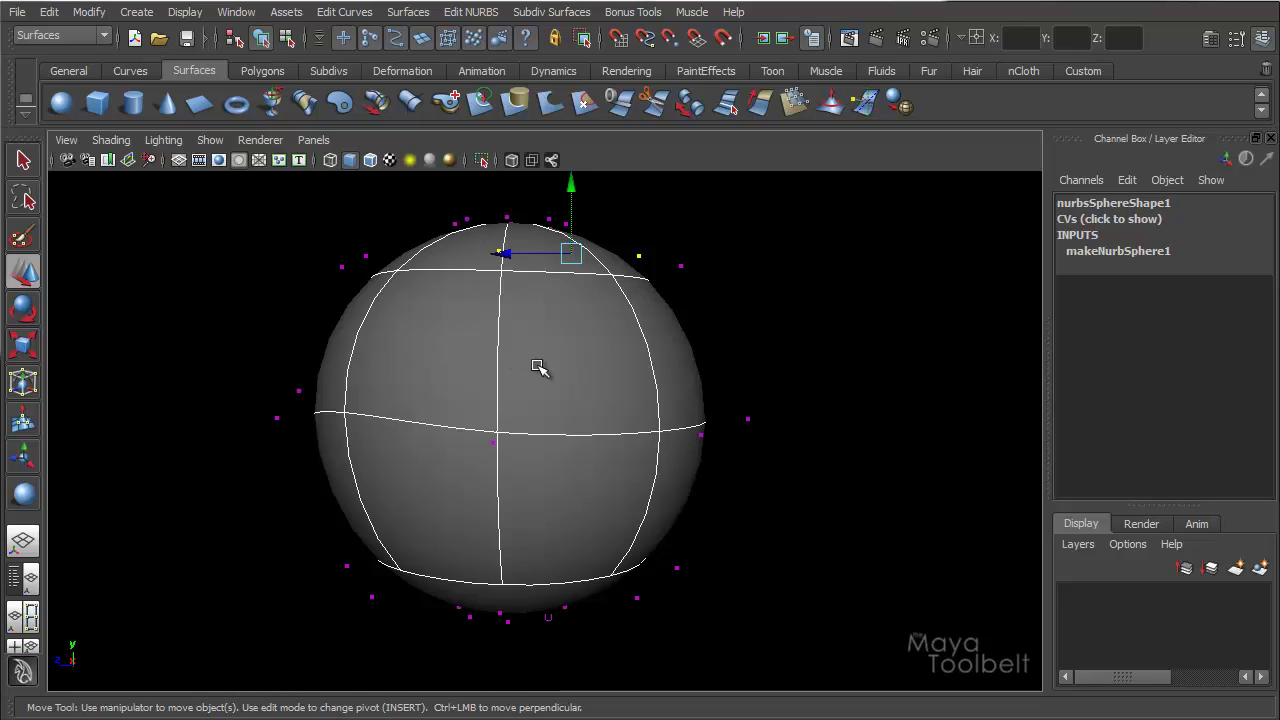
{"action": "left_click_drag", "start_coordinate": [539, 368], "coordinate": [540, 371], "text": "alt"}
Switch the sphere to Hull selection to show its hull cage.
{"action": "right_click", "coordinate": [489, 324]}
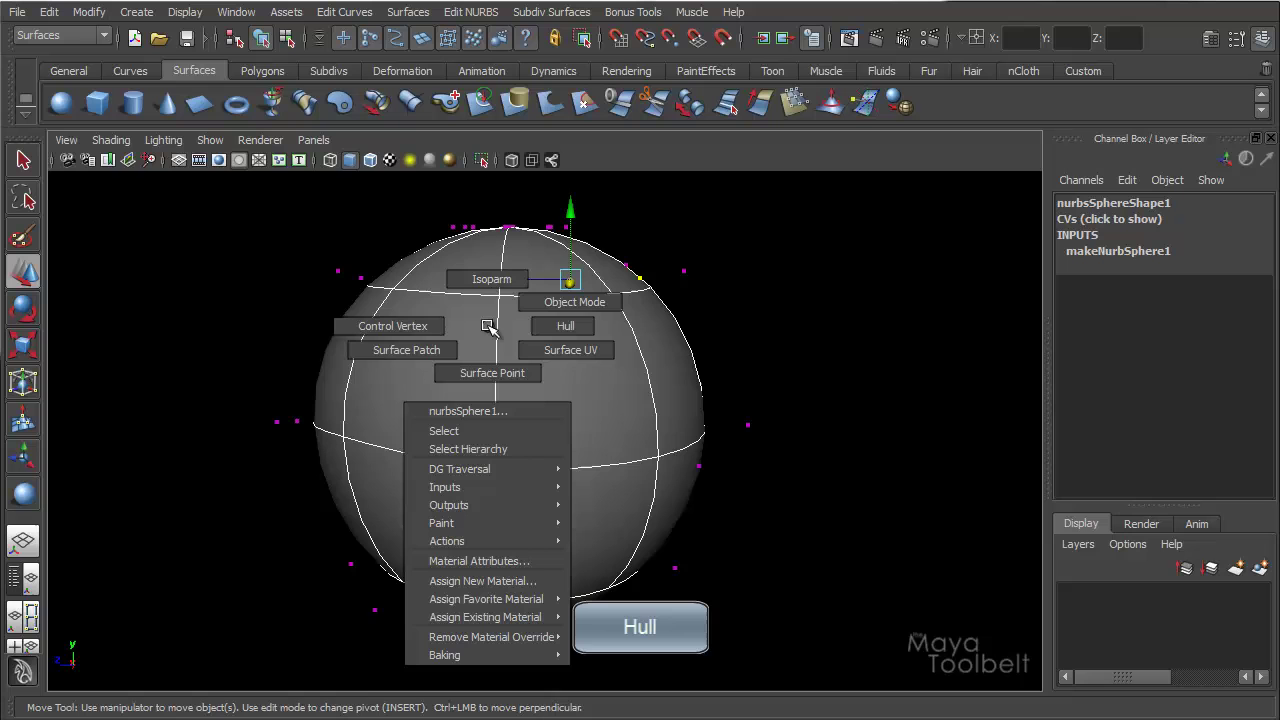
{"action": "left_click", "coordinate": [572, 327]}
{"action": "left_click_drag", "start_coordinate": [723, 429], "coordinate": [660, 423], "text": "alt"}
{"action": "right_click_drag", "start_coordinate": [416, 320], "coordinate": [480, 320]}
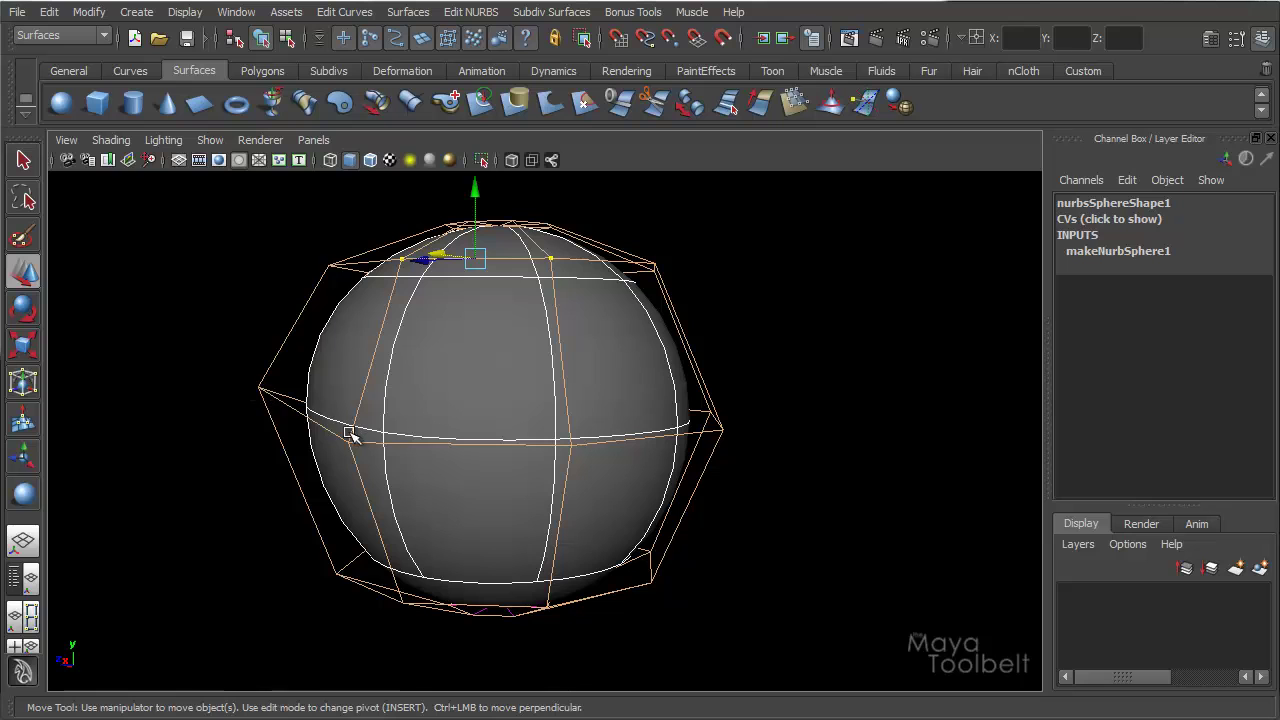
{"action": "left_click_drag", "start_coordinate": [549, 333], "coordinate": [452, 362], "text": "alt"}
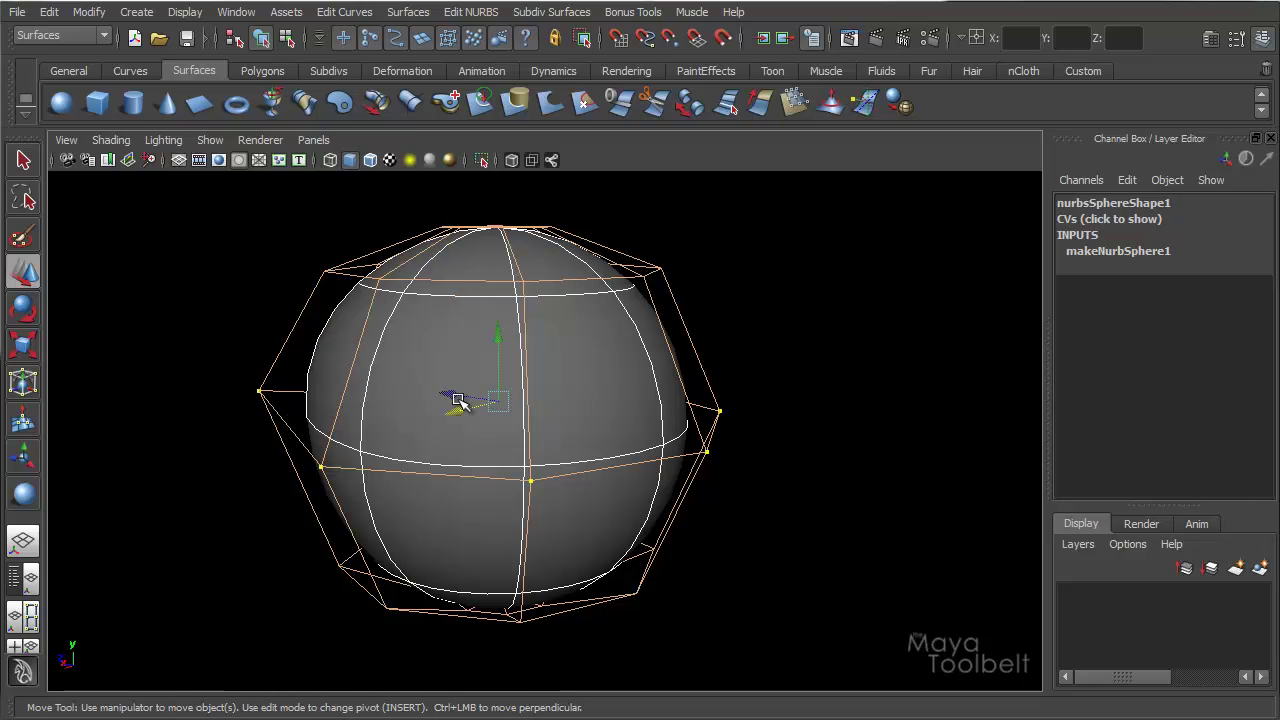
{"action": "left_click_drag", "start_coordinate": [457, 400], "coordinate": [805, 430], "text": "alt"}
{"action": "left_click_drag", "start_coordinate": [287, 370], "coordinate": [443, 314], "text": "alt"}
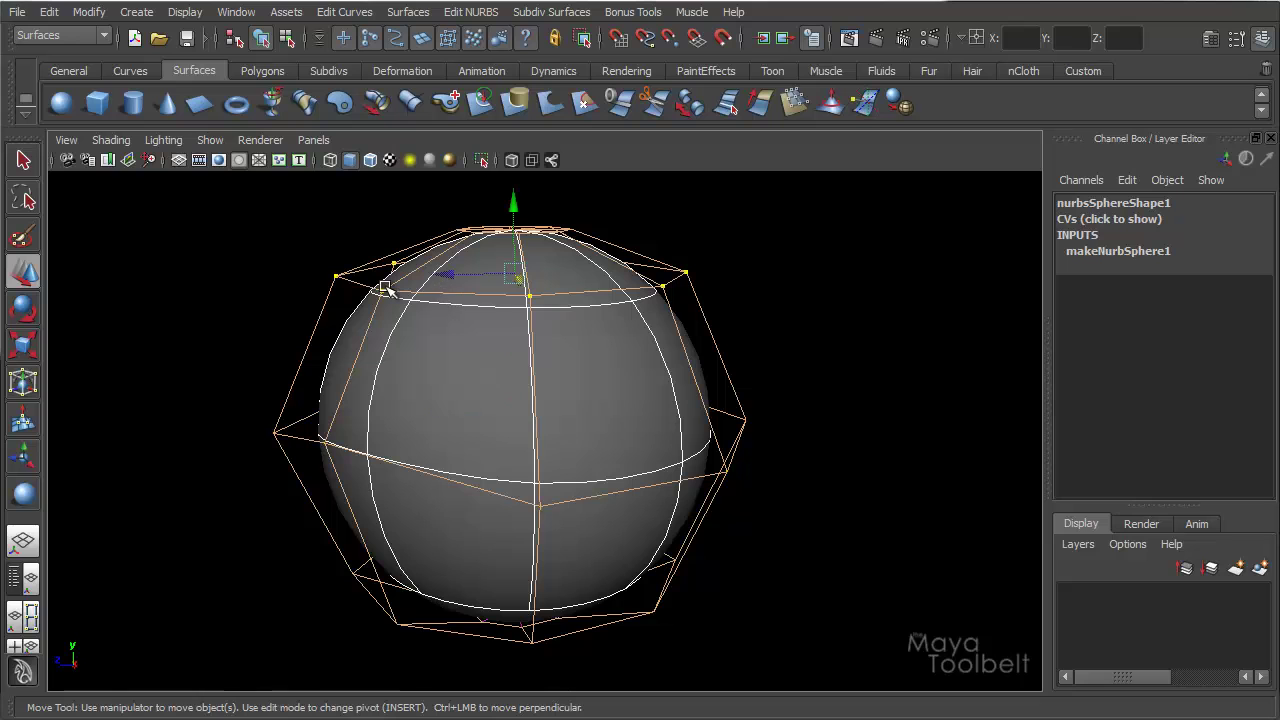
{"action": "left_click_drag", "start_coordinate": [383, 287], "coordinate": [393, 364], "text": "alt"}
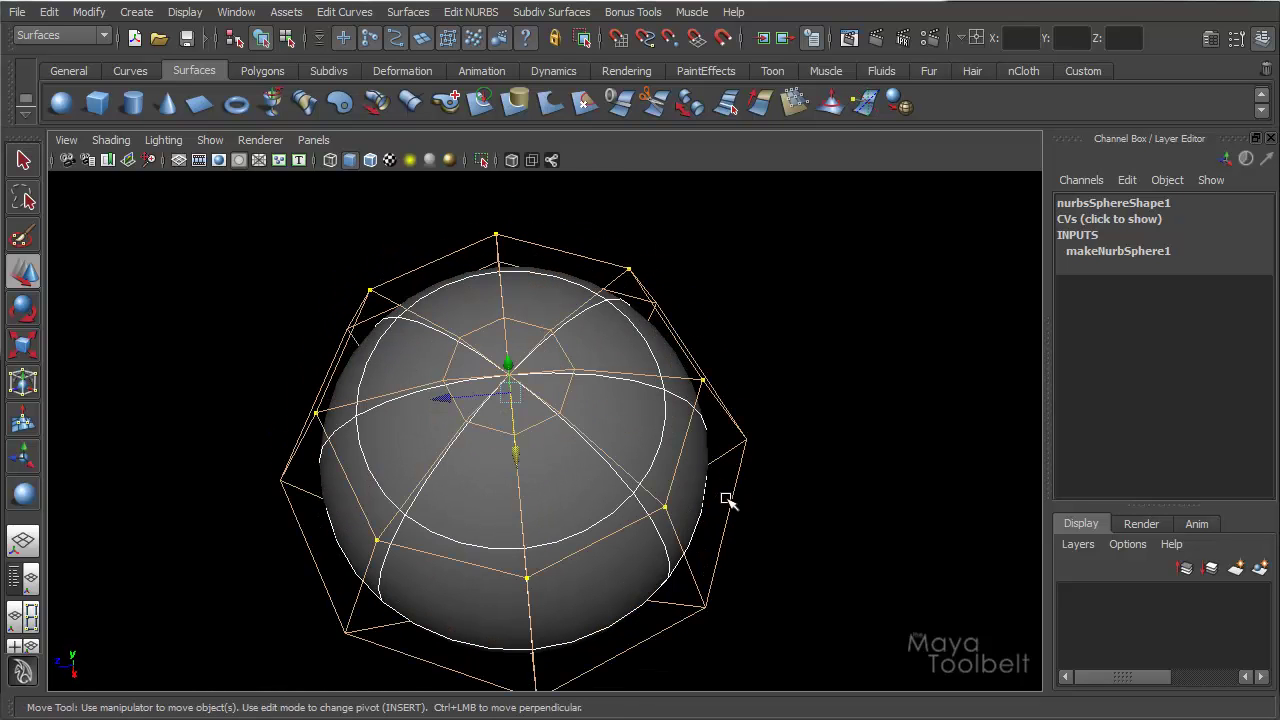
{"action": "left_click_drag", "start_coordinate": [727, 500], "coordinate": [494, 248], "text": "alt"}
Pull the top CV ring down into a cone, shrink, tilt and shift it.
{"action": "left_click_drag", "start_coordinate": [507, 203], "coordinate": [523, 394]}
{"action": "key", "text": "r"}
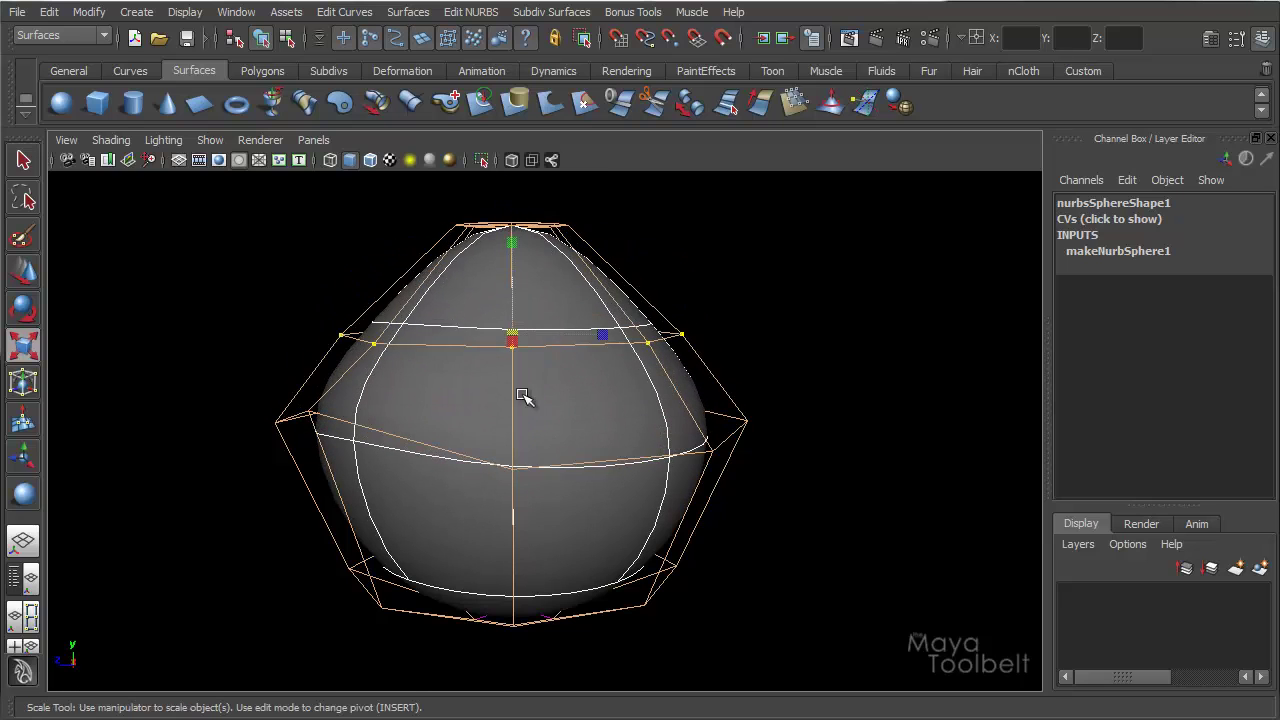
{"action": "middle_click_drag", "start_coordinate": [523, 394], "coordinate": [376, 410]}
{"action": "key", "text": "e"}
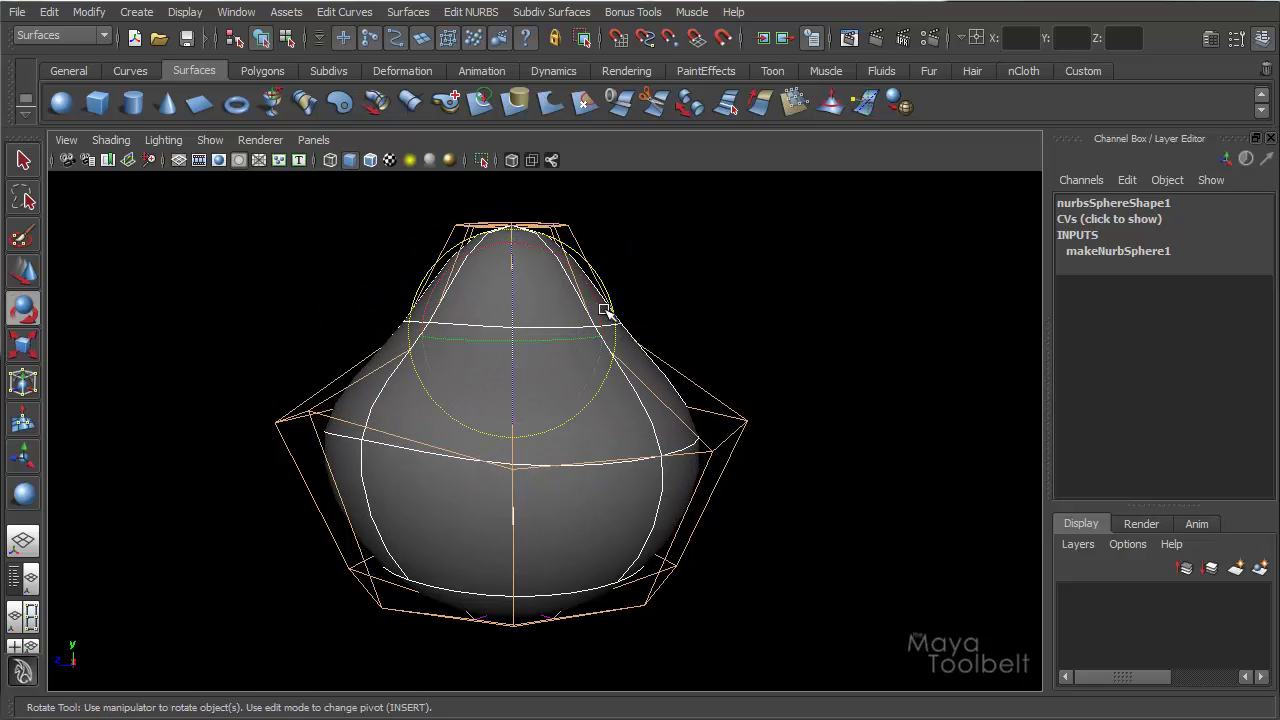
{"action": "left_click_drag", "start_coordinate": [606, 311], "coordinate": [584, 260]}
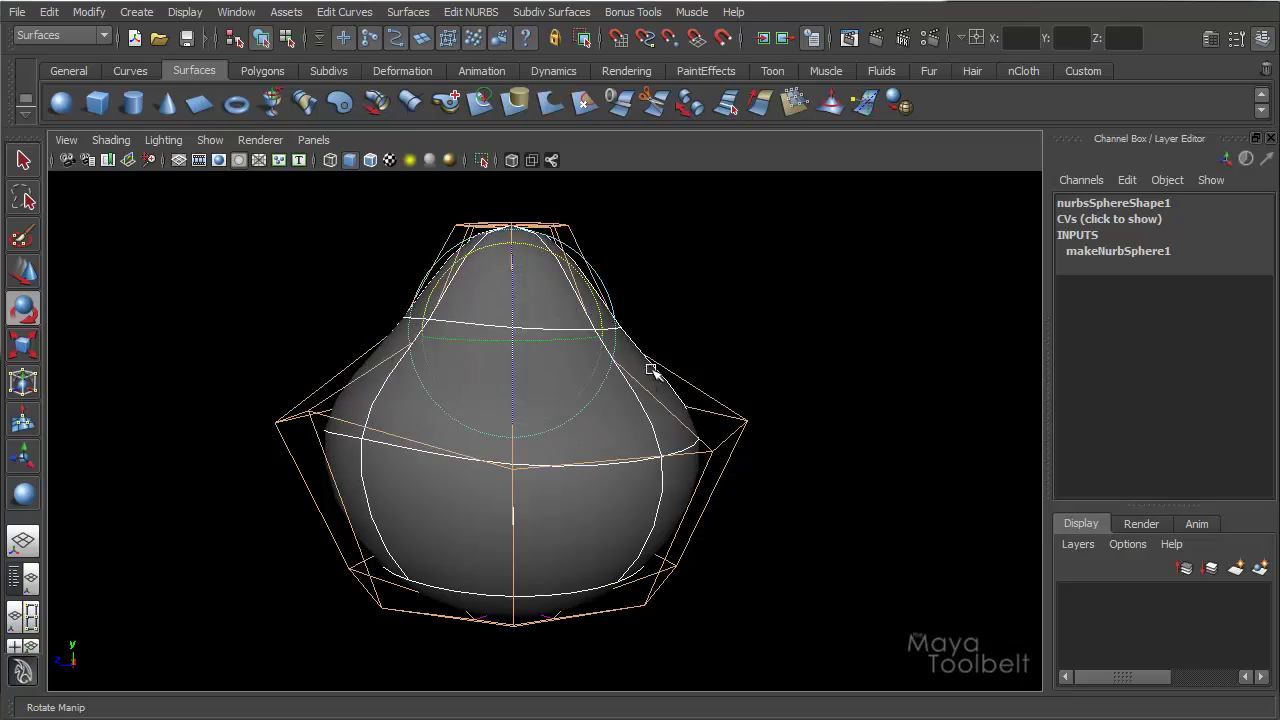
{"action": "key", "text": "w"}
{"action": "left_click_drag", "start_coordinate": [651, 371], "coordinate": [455, 421], "text": "alt"}
{"action": "left_click_drag", "start_coordinate": [507, 338], "coordinate": [647, 411]}
{"action": "key", "text": "r"}
{"action": "mouse_move", "coordinate": [663, 357]}
{"action": "left_mouse_down", "text": "alt"}
{"action": "mouse_move", "coordinate": [594, 337]}
{"action": "mouse_move", "coordinate": [666, 371]}
{"action": "left_mouse_up", "text": "alt"}
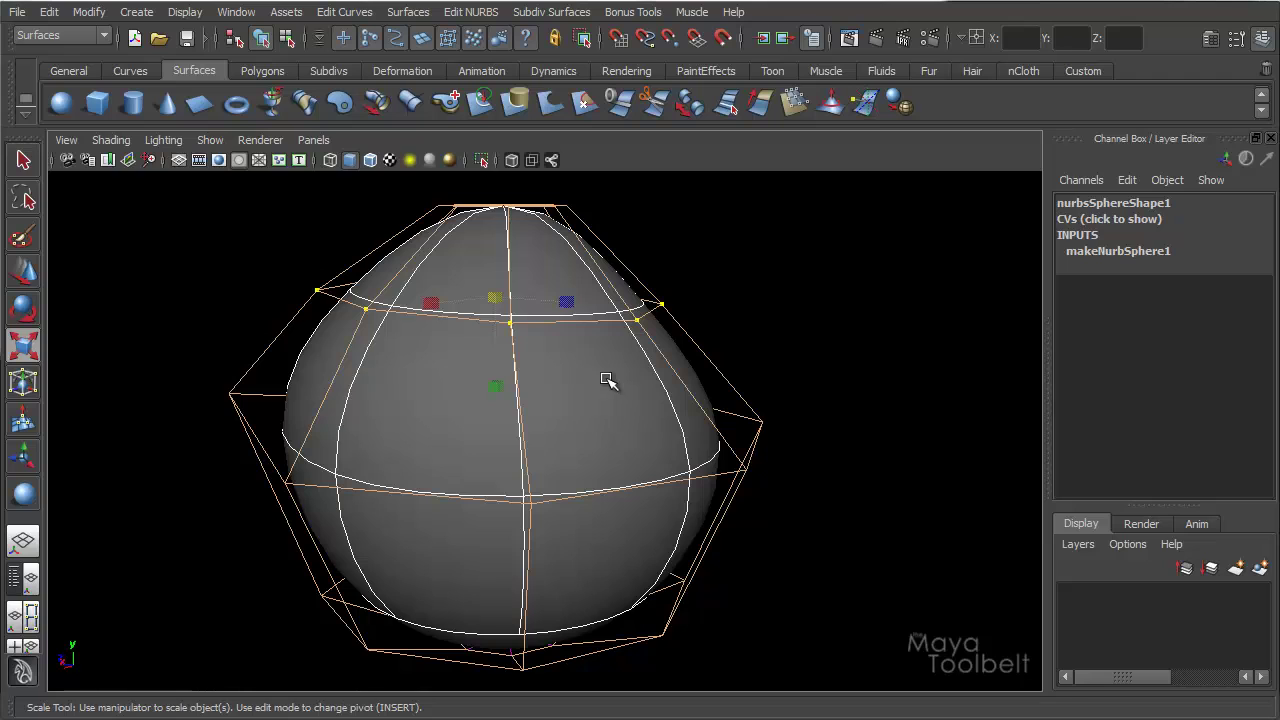
Step through the CV rings, widening the upper ring and scaling the middle ring.
{"action": "key", "text": "Up"}
{"action": "key", "text": "Down"}
{"action": "key", "text": "Down"}
{"action": "key", "text": "Down"}
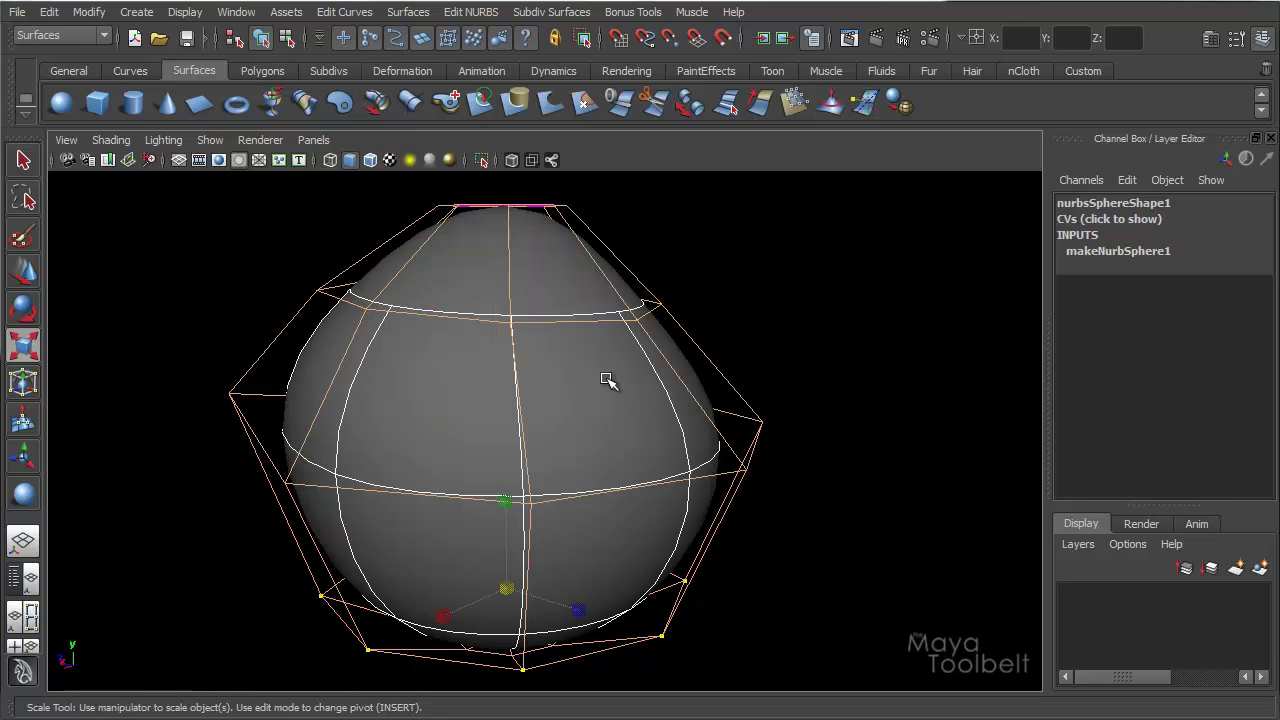
{"action": "key", "text": "Up"}
{"action": "key", "text": "Up"}
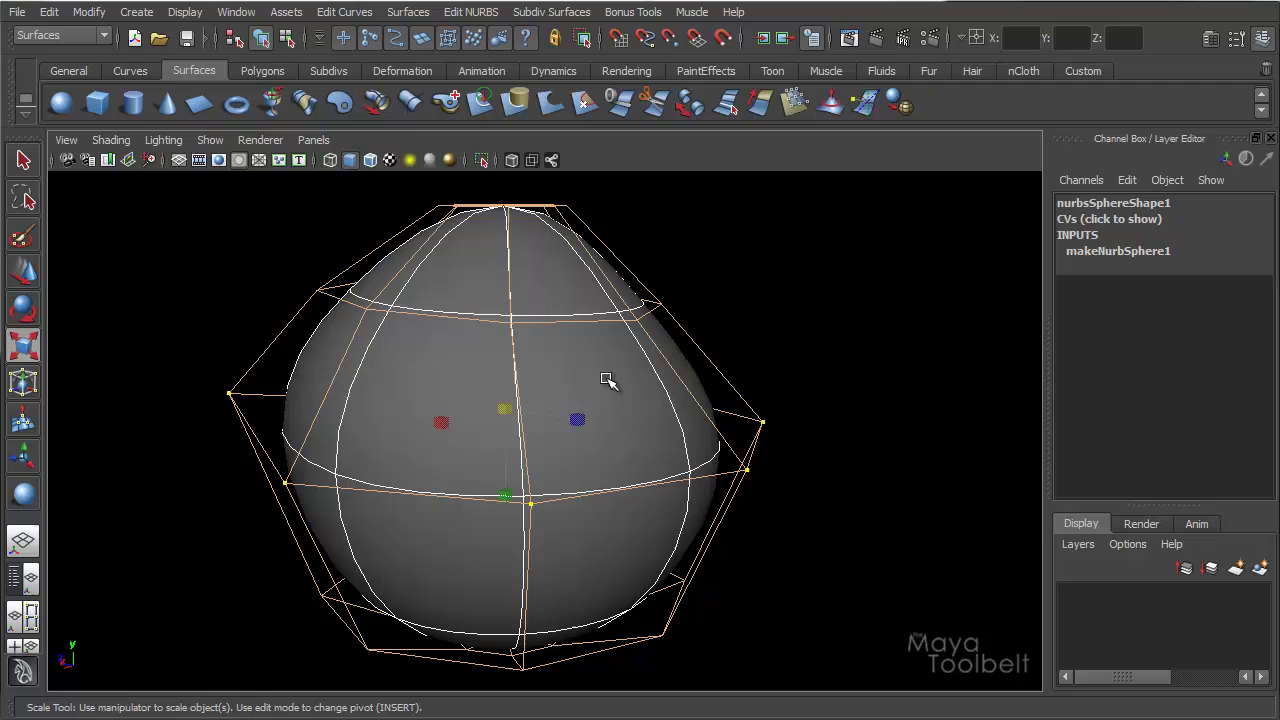
{"action": "key", "text": "Up"}
{"action": "key", "text": "Up"}
{"action": "key", "text": "Down"}
{"action": "left_click_drag", "start_coordinate": [521, 319], "coordinate": [563, 306]}
{"action": "key", "text": "Down"}
{"action": "left_click_drag", "start_coordinate": [510, 412], "coordinate": [421, 429]}
Narrow the bottom ring, pinch the top pole into a point, and narrow the upper ring.
{"action": "key", "text": "Down"}
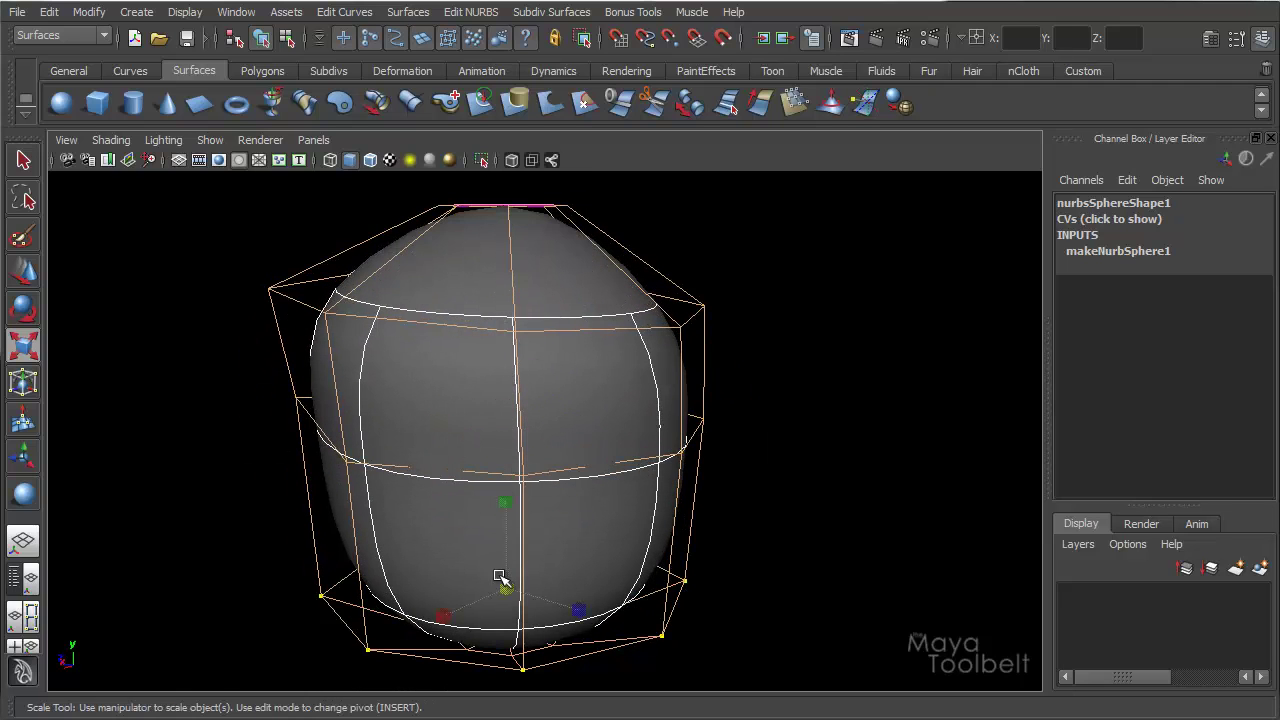
{"action": "left_click_drag", "start_coordinate": [500, 582], "coordinate": [440, 608]}
{"action": "key", "text": "Up"}
{"action": "key", "text": "Up"}
{"action": "key", "text": "Up"}
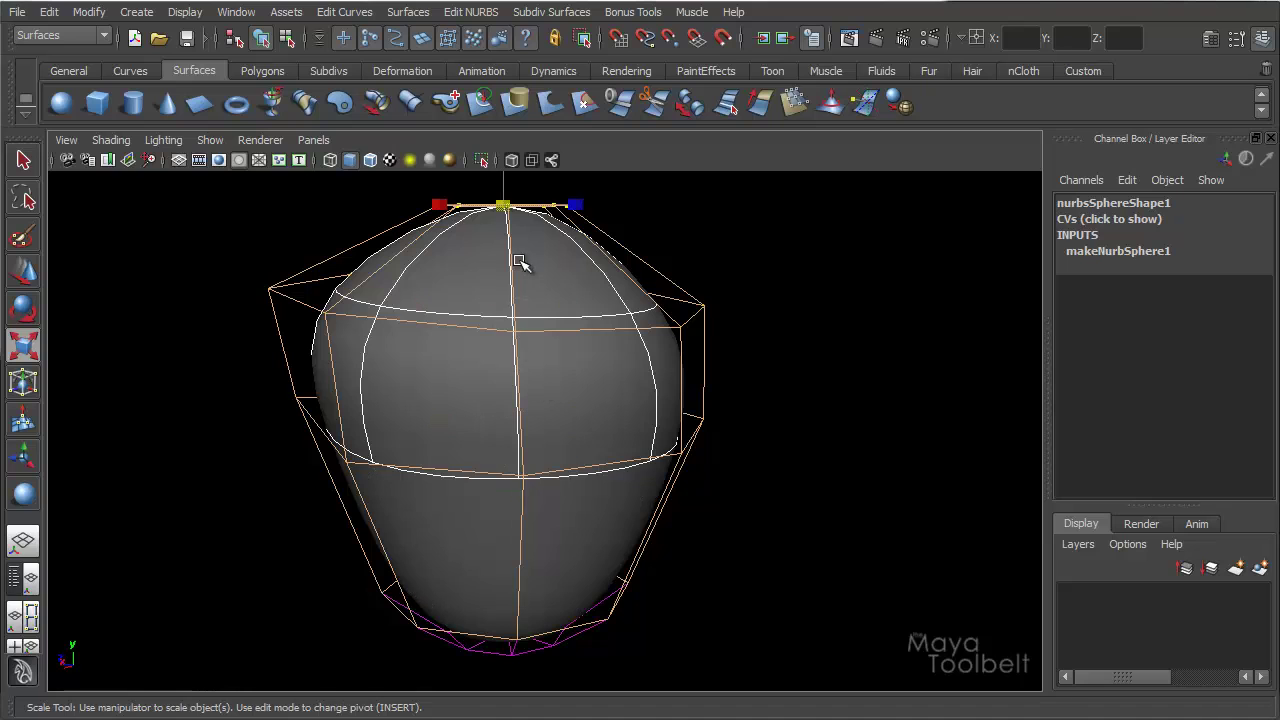
{"action": "left_click_drag", "start_coordinate": [509, 210], "coordinate": [443, 249]}
{"action": "key", "text": "Down"}
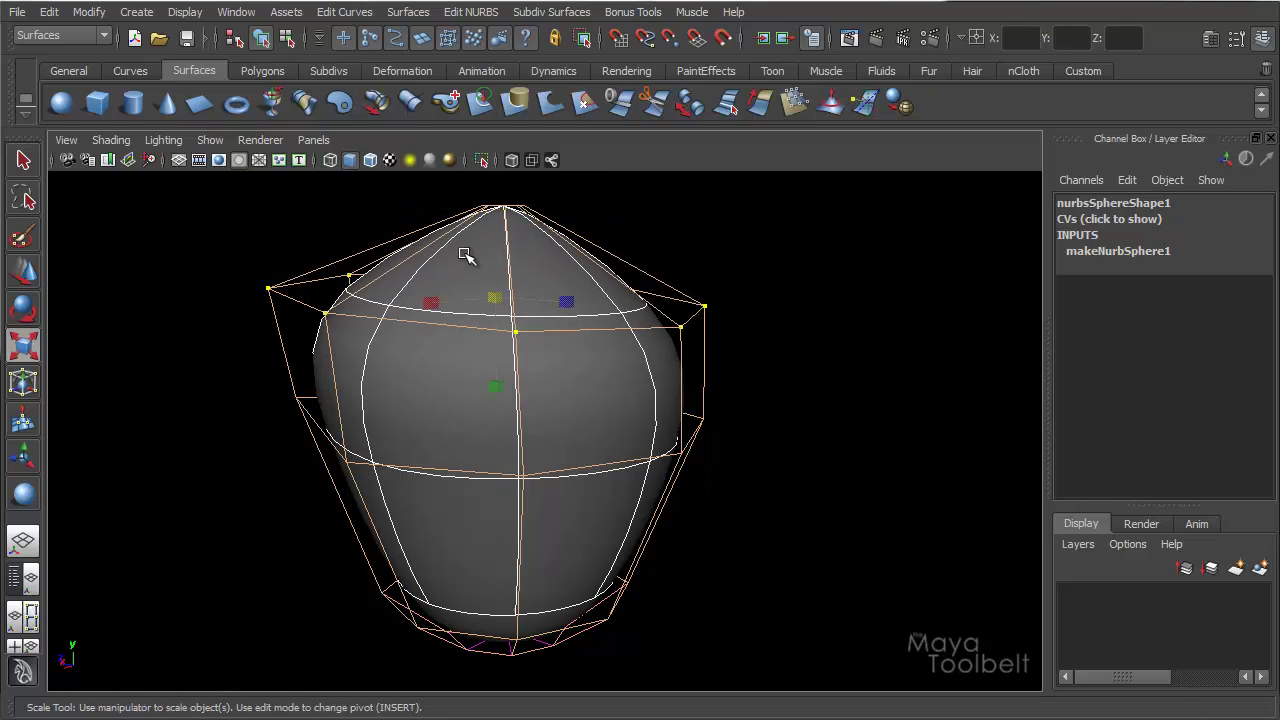
{"action": "left_click_drag", "start_coordinate": [503, 318], "coordinate": [457, 320]}
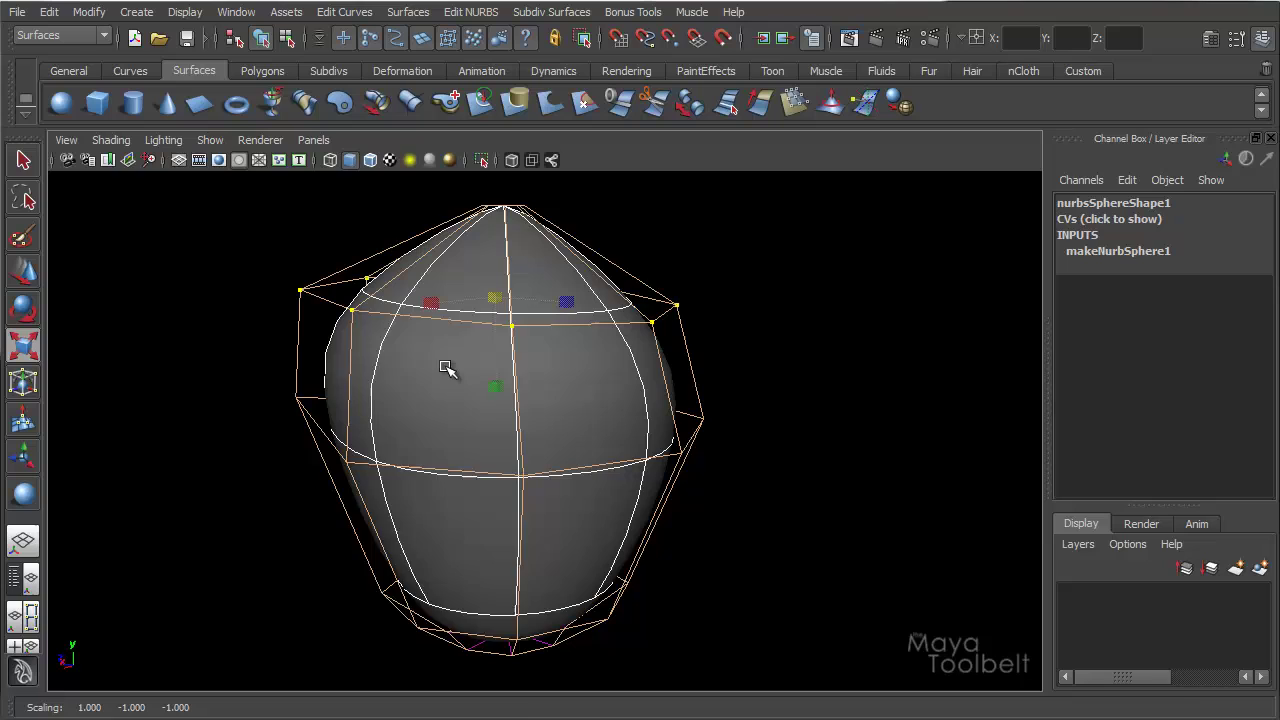
Switch to Control Vertex mode and step through individual CVs with the arrow keys.
{"action": "right_click_drag", "start_coordinate": [445, 367], "coordinate": [348, 360]}
{"action": "left_click_drag", "start_coordinate": [276, 276], "coordinate": [335, 309]}
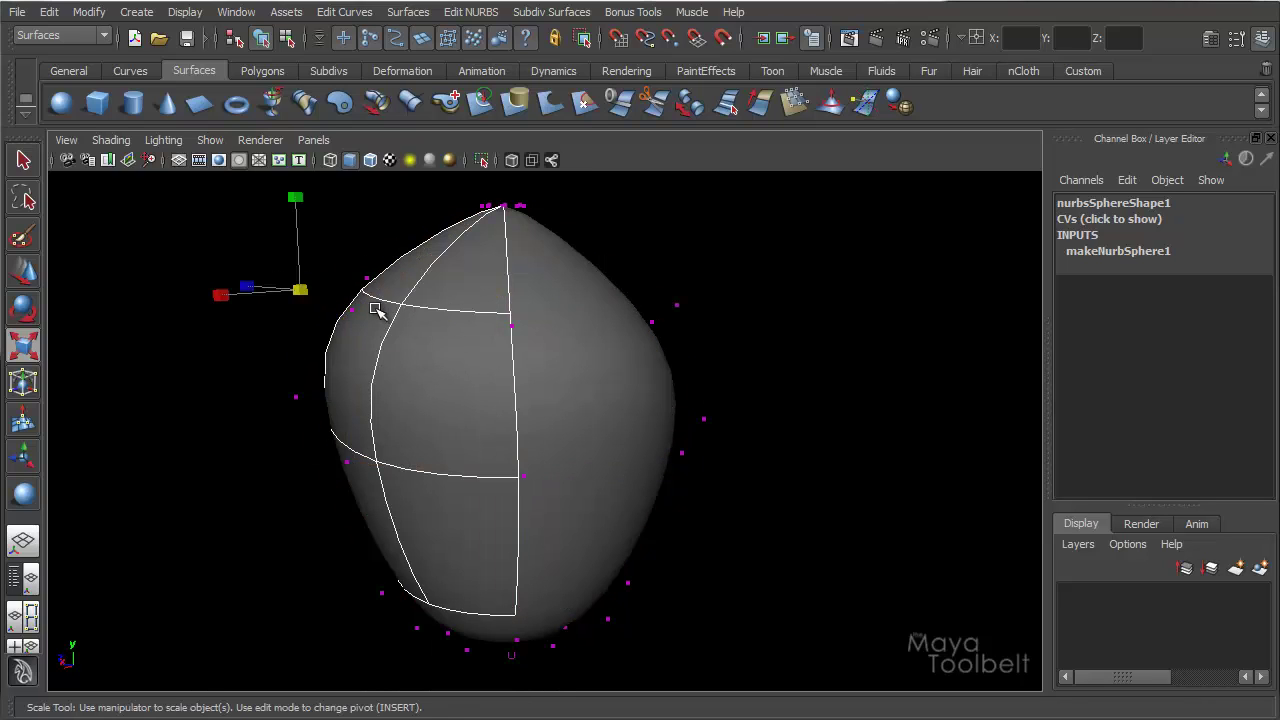
{"action": "key", "text": "Right"}
{"action": "key", "text": "Right"}
{"action": "key", "text": "Right"}
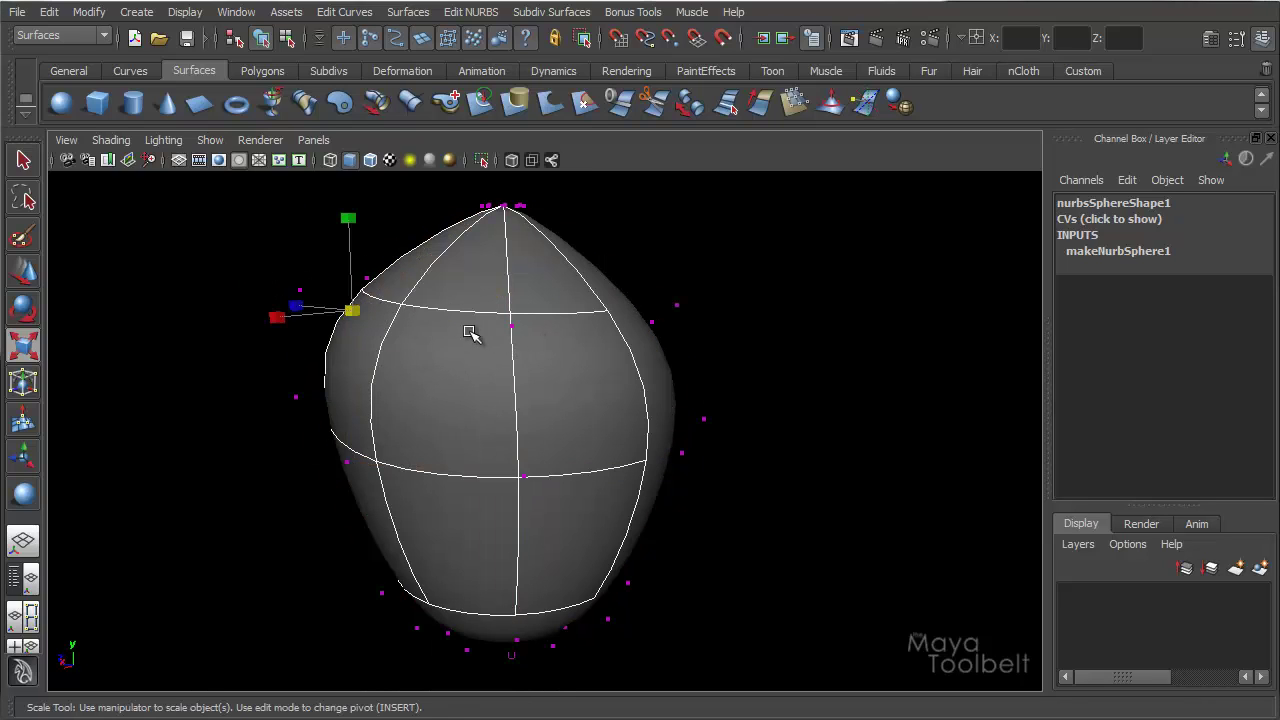
{"action": "key", "text": "Right"}
{"action": "key", "text": "Right"}
{"action": "key", "text": "Right"}
{"action": "key", "text": "Right"}
{"action": "key", "text": "Up"}
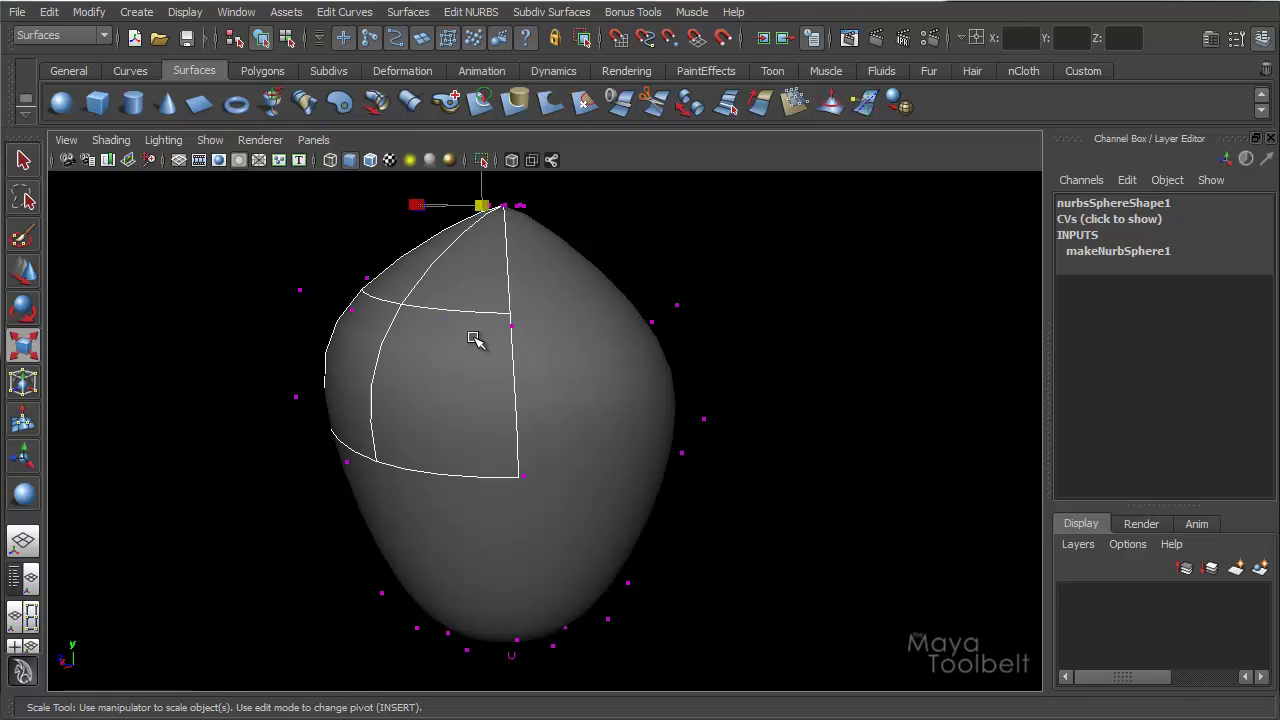
{"action": "key", "text": "Down"}
{"action": "key", "text": "Down"}
{"action": "key", "text": "Left"}
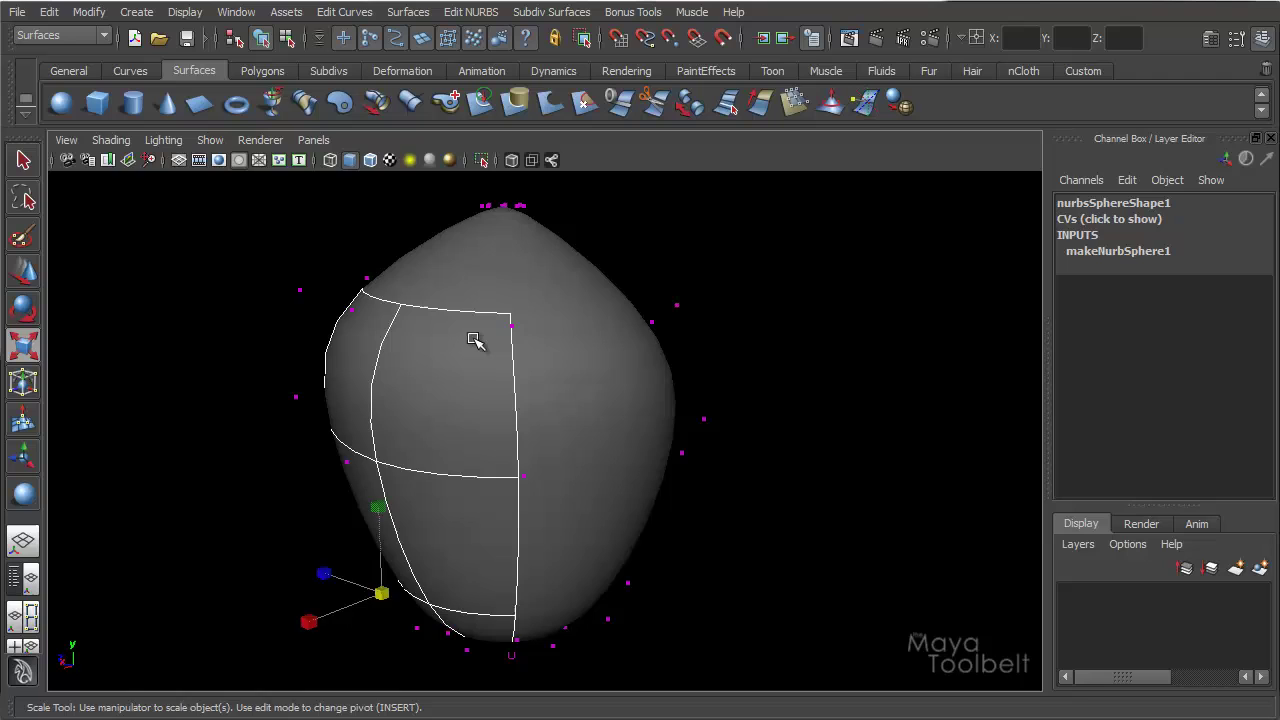
{"action": "key", "text": "Up"}
{"action": "key", "text": "Right"}
{"action": "key", "text": "Right"}
{"action": "key", "text": "Left"}
{"action": "key", "text": "Down"}
{"action": "key", "text": "Down"}
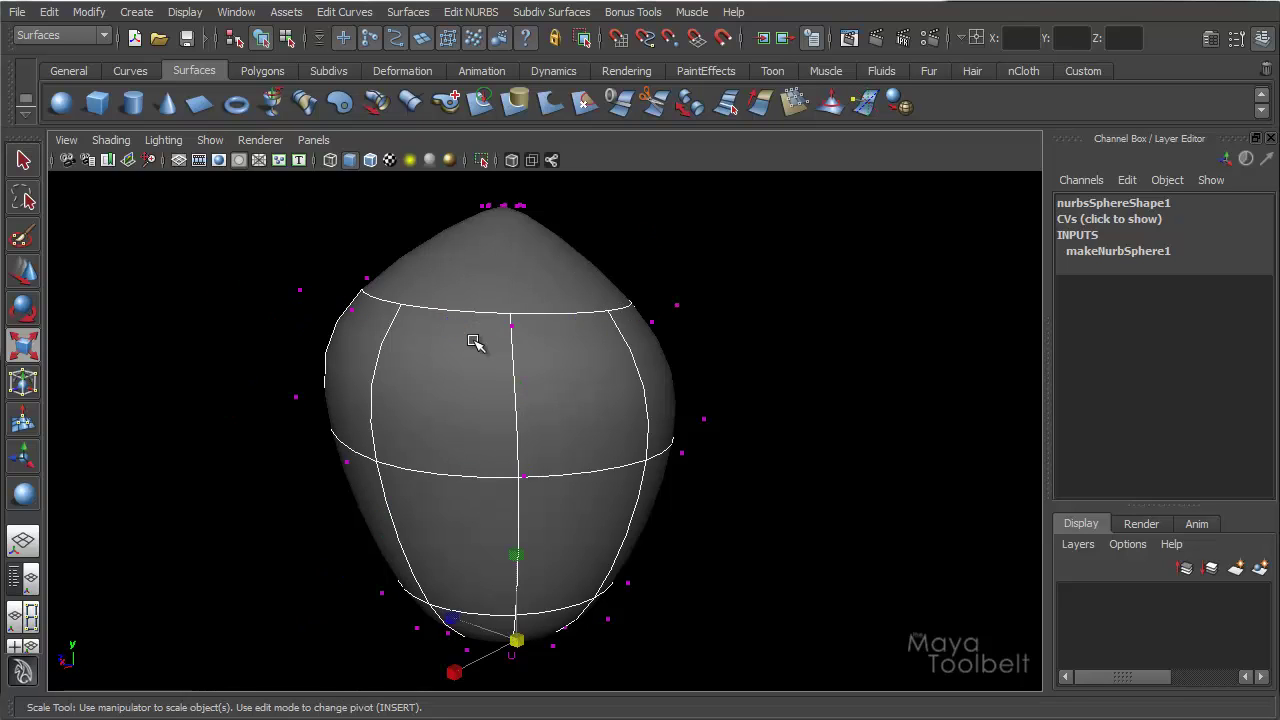
{"action": "key", "text": "Up"}
{"action": "key", "text": "Up"}
{"action": "key", "text": "Right"}
{"action": "key", "text": "Up"}
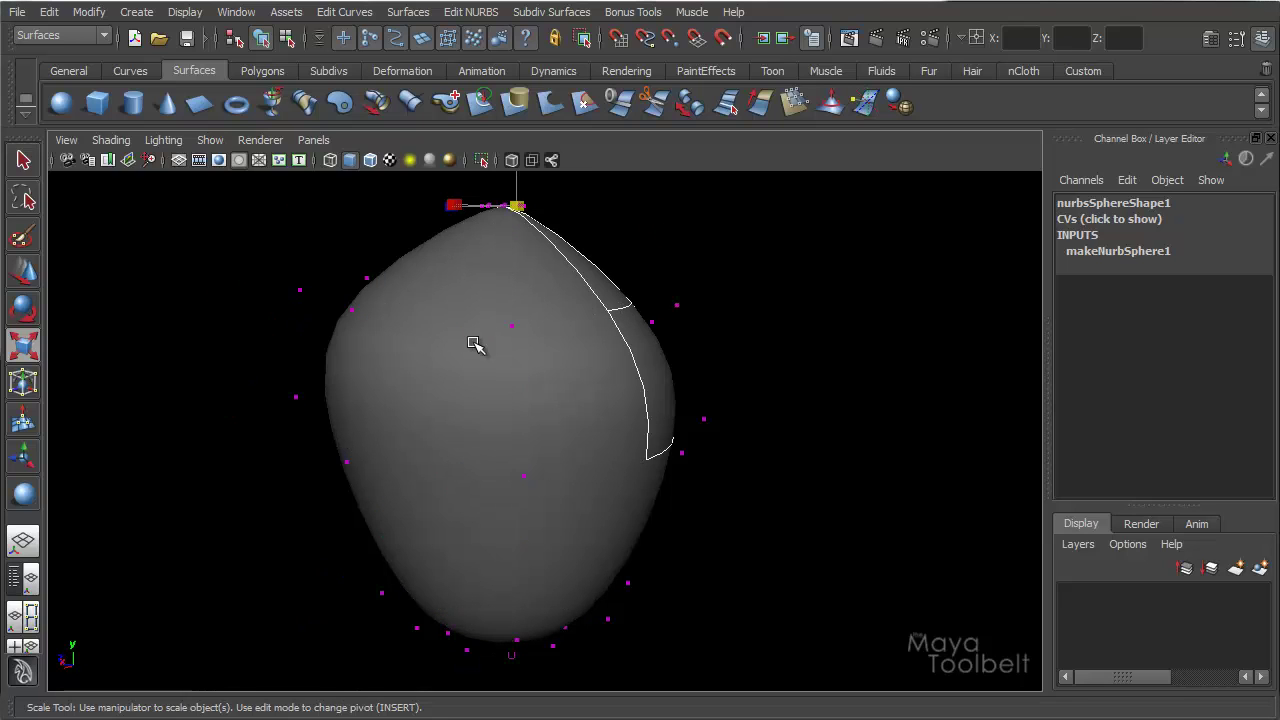
{"action": "key", "text": "Down"}
{"action": "key", "text": "Down"}
{"action": "key", "text": "Up"}
{"action": "key", "text": "Down"}
{"action": "key", "text": "Left"}
{"action": "key", "text": "Left"}
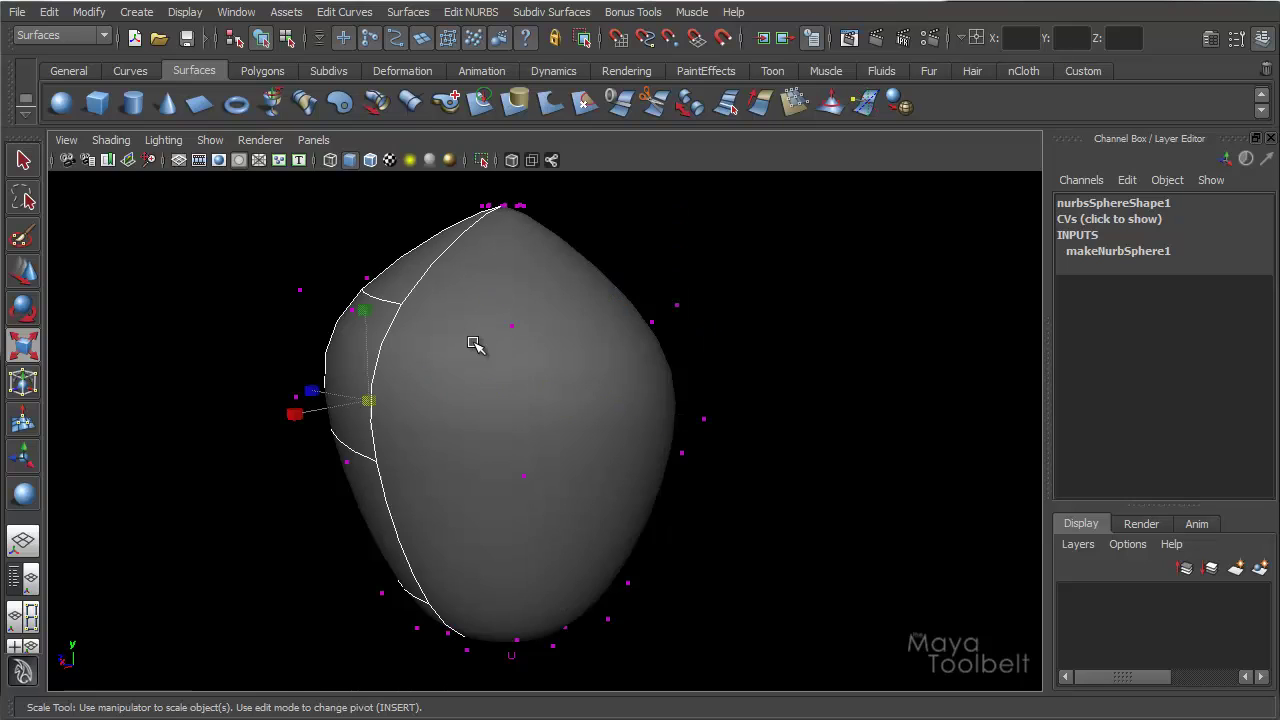
{"action": "key", "text": "Left"}
{"action": "key", "text": "Right"}
{"action": "key", "text": "Right"}
{"action": "key", "text": "Right"}
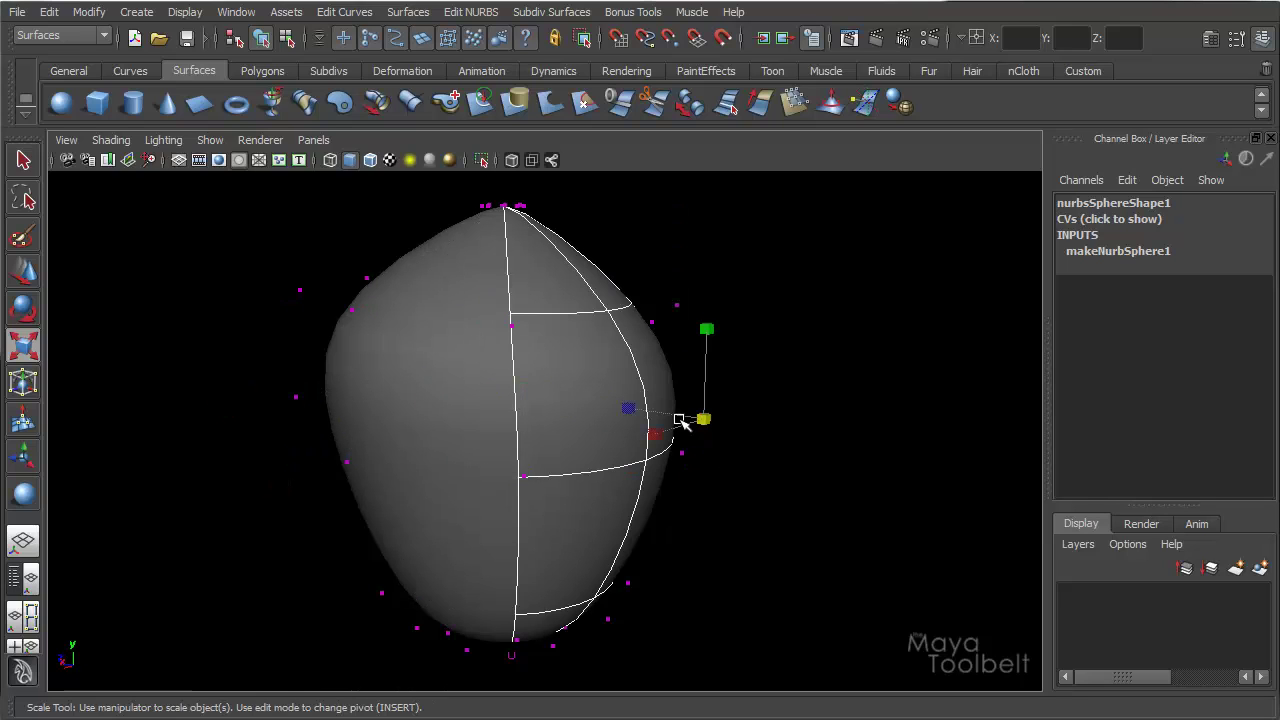
Pull the right-side CV and the lower-left CV outward with the Move tool.
{"action": "key", "text": "w"}
{"action": "left_click_drag", "start_coordinate": [651, 423], "coordinate": [578, 395]}
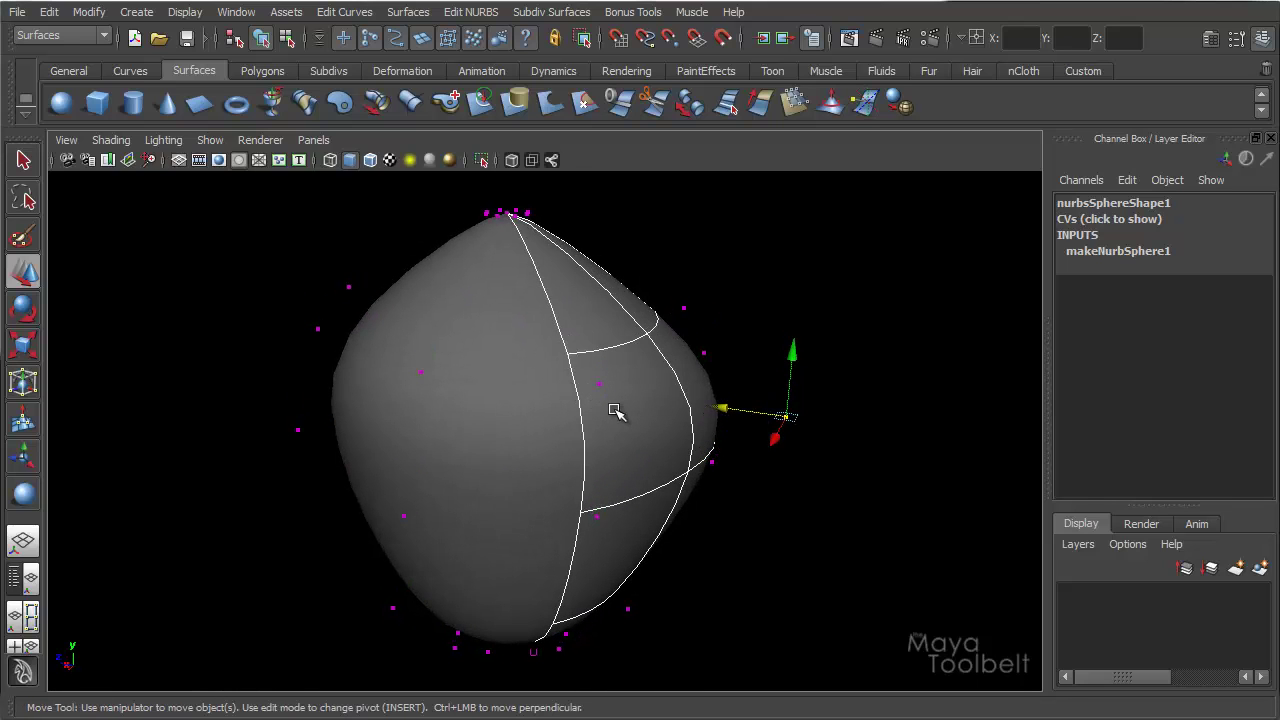
{"action": "left_click_drag", "start_coordinate": [250, 420], "coordinate": [100, 465]}
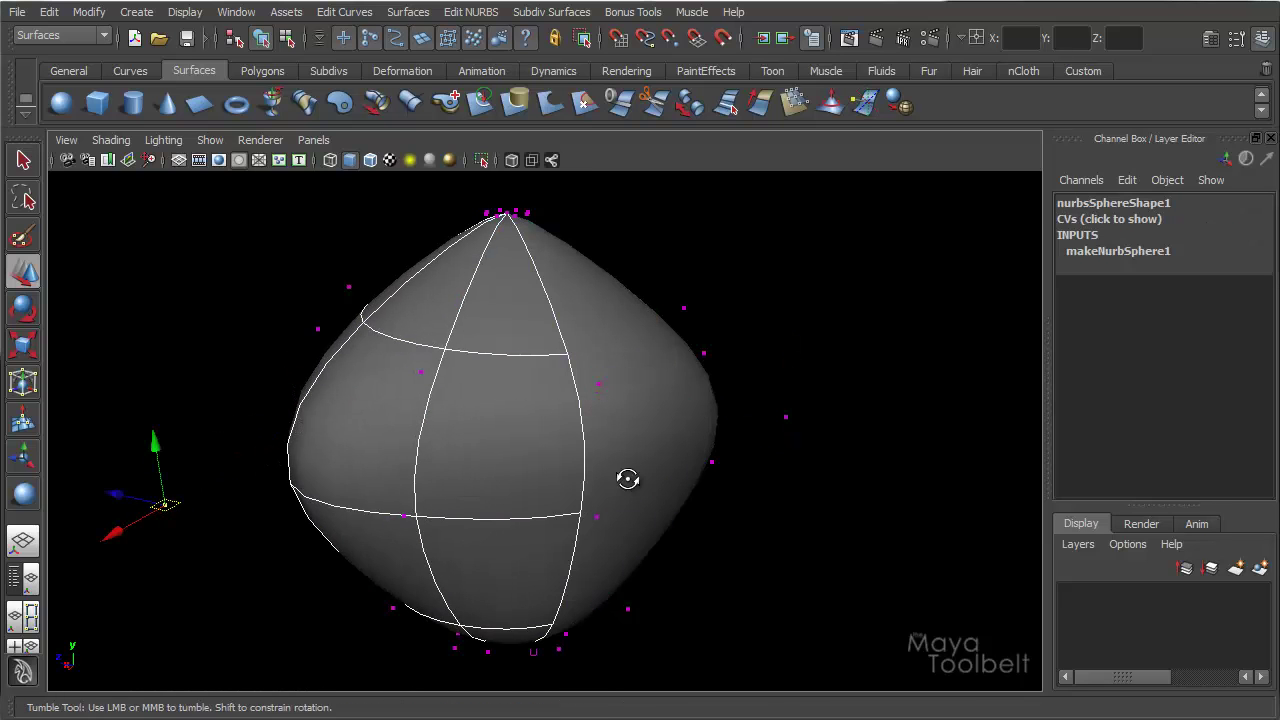
{"action": "left_click_drag", "start_coordinate": [628, 480], "coordinate": [595, 427], "text": "alt"}
Switch the sphere to Isoparm selection mode.
{"action": "right_click", "coordinate": [595, 427]}
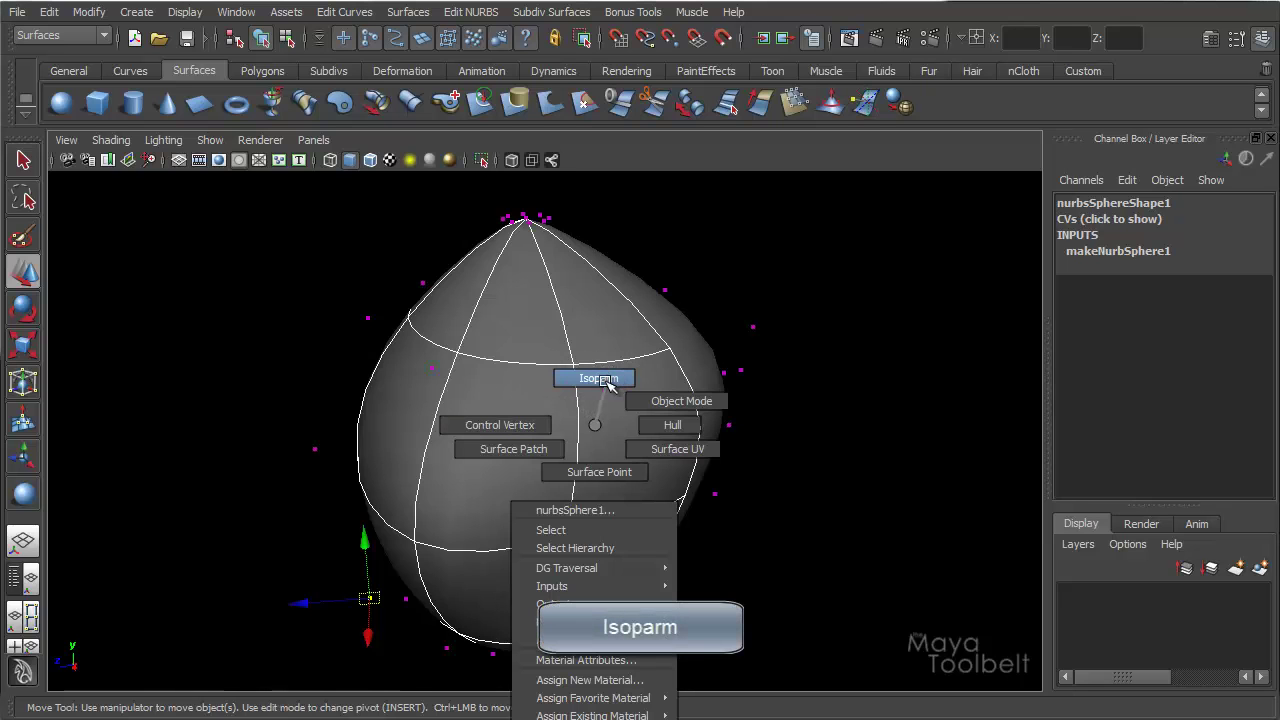
{"action": "left_click", "coordinate": [596, 379]}
{"action": "left_click_drag", "start_coordinate": [597, 380], "coordinate": [620, 434], "text": "alt"}
Select isoparms near the top and bottom, then mark a new isoparm position on the upper sphere.
{"action": "left_click", "coordinate": [520, 385]}
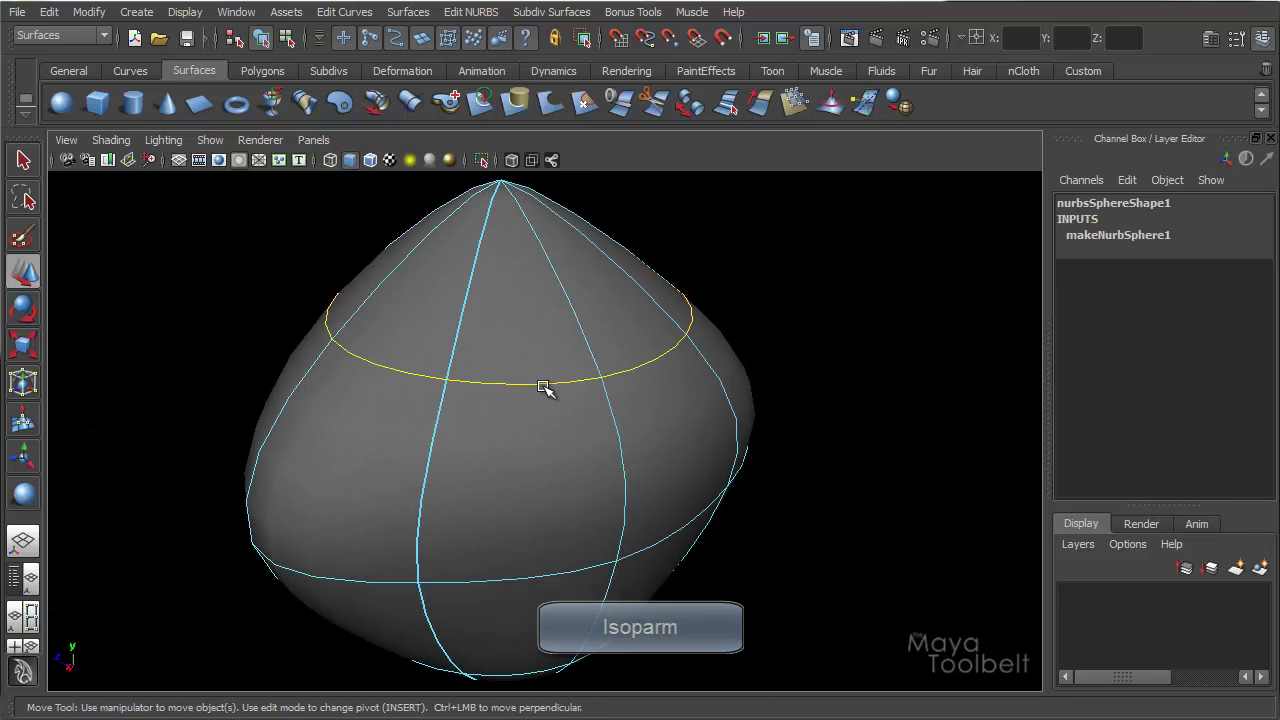
{"action": "left_click_drag", "start_coordinate": [522, 388], "coordinate": [533, 525], "text": "alt"}
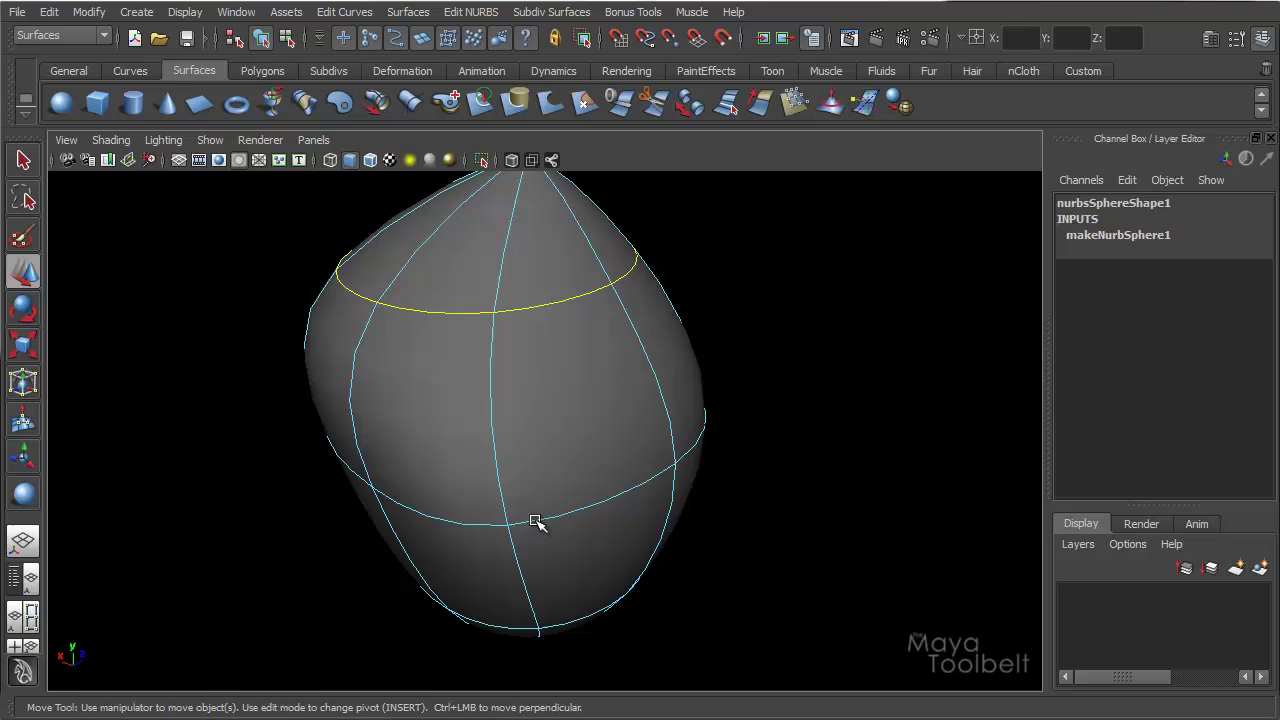
{"action": "left_click", "coordinate": [533, 522]}
{"action": "left_click_drag", "start_coordinate": [754, 491], "coordinate": [595, 452], "text": "alt"}
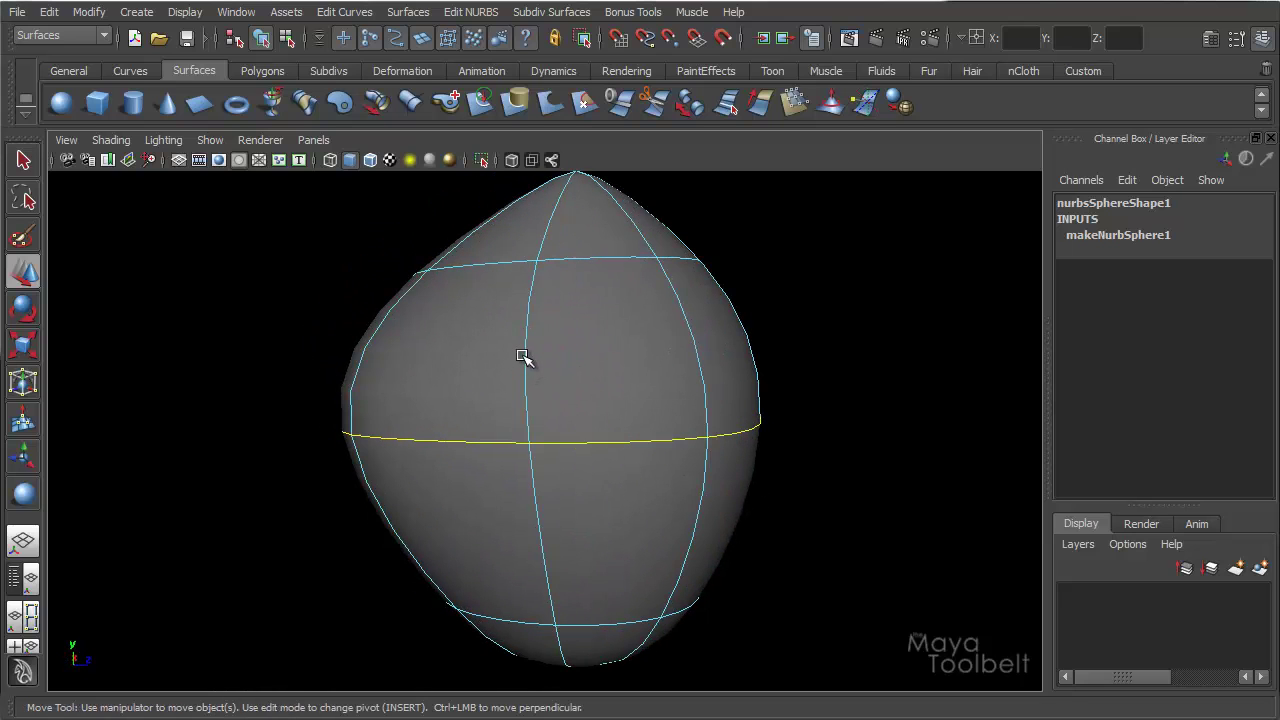
{"action": "left_click_drag", "start_coordinate": [698, 367], "coordinate": [612, 395], "text": "alt"}
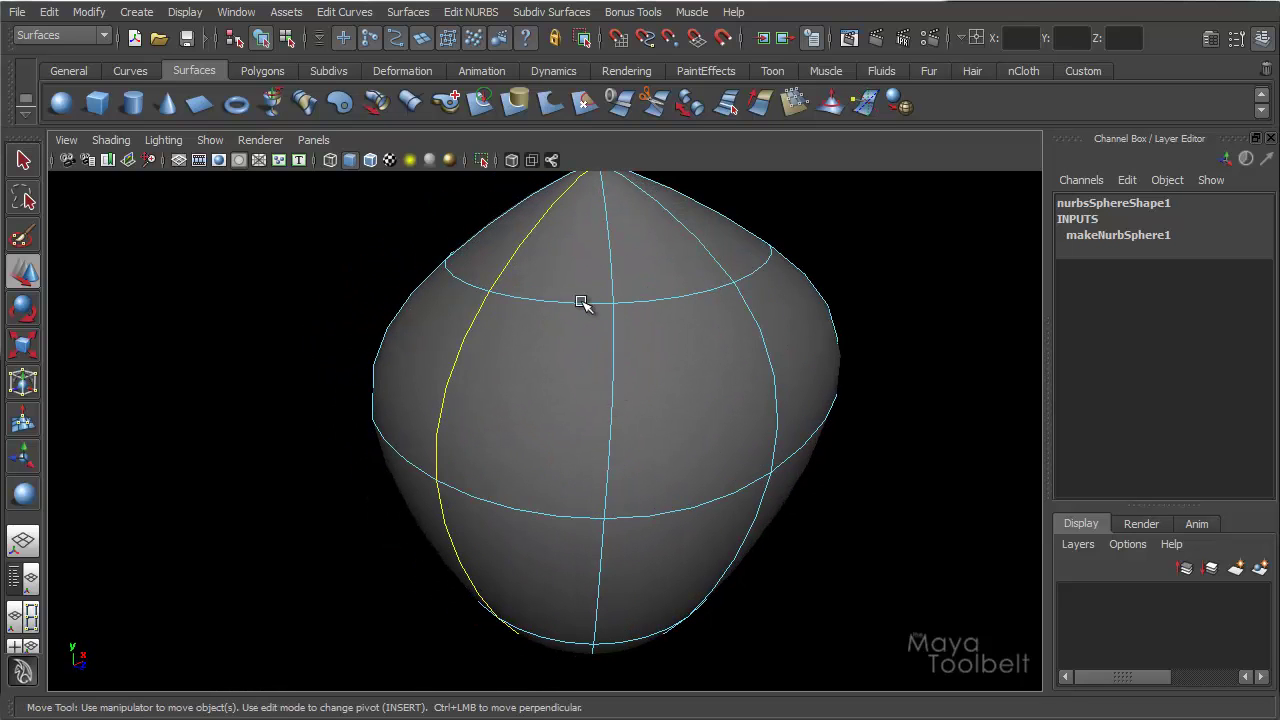
{"action": "left_click_drag", "start_coordinate": [573, 305], "coordinate": [600, 415]}
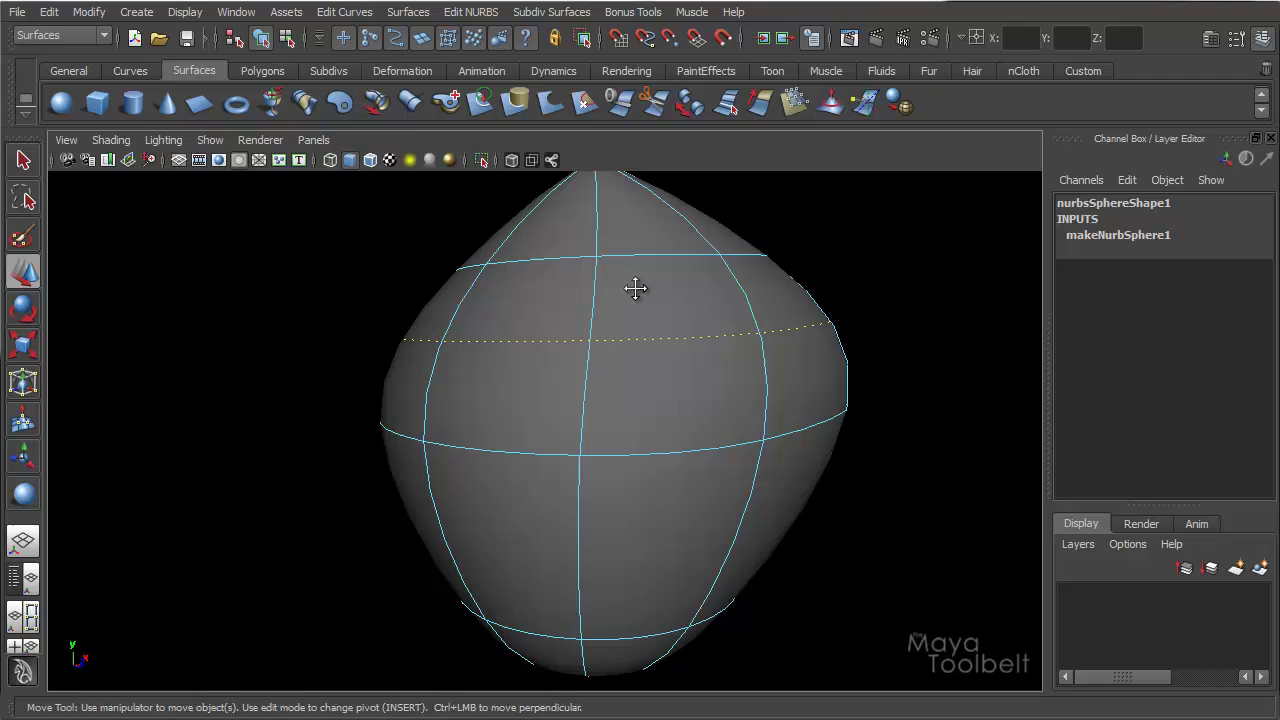
Select the lower isoparm ring and mark an isoparm position low on the surface.
{"action": "left_click_drag", "start_coordinate": [634, 286], "coordinate": [600, 323], "text": "alt"}
{"action": "right_click_drag", "start_coordinate": [600, 323], "coordinate": [665, 317], "text": "alt"}
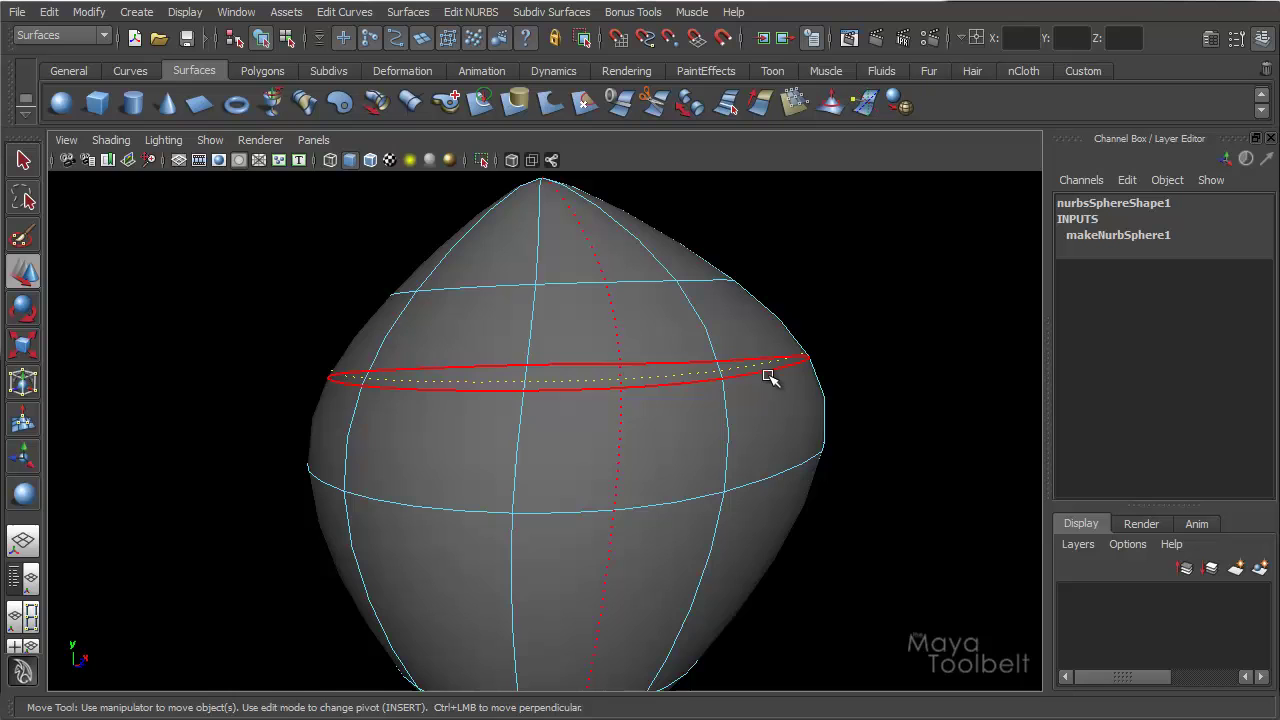
{"action": "left_click_drag", "start_coordinate": [733, 445], "coordinate": [665, 413], "text": "alt"}
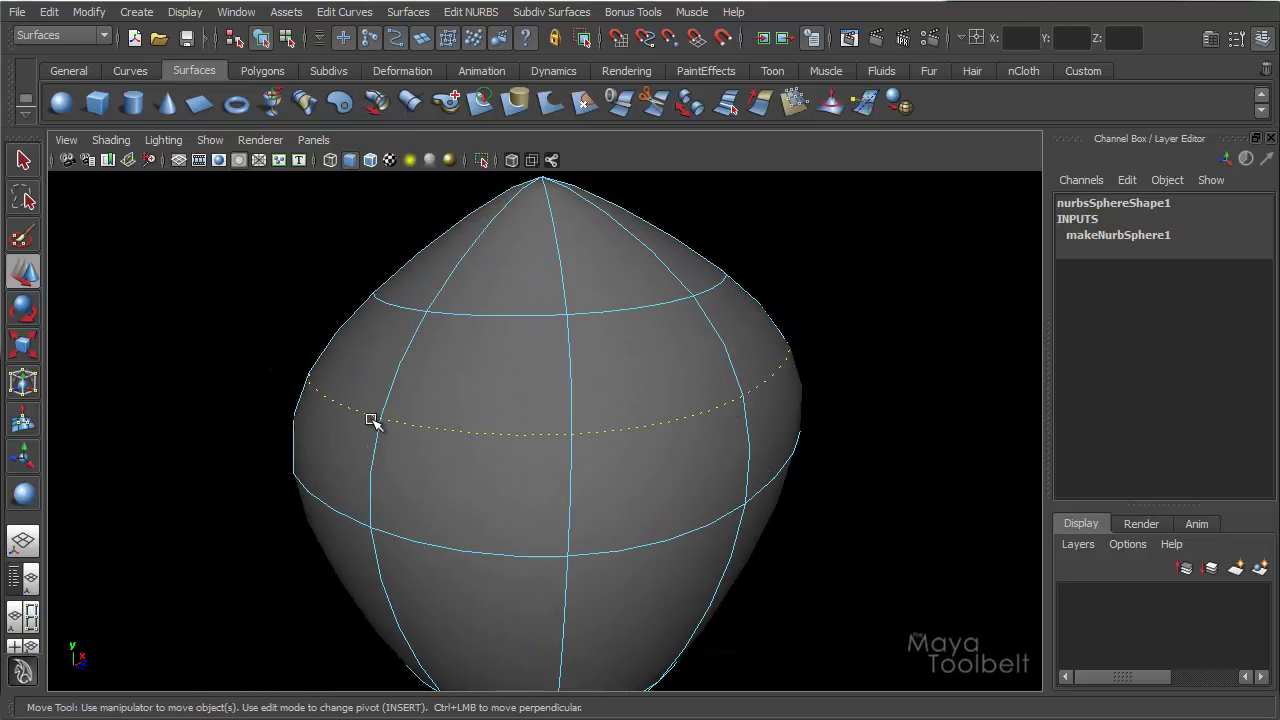
{"action": "right_click_drag", "start_coordinate": [400, 410], "coordinate": [787, 370], "text": "alt"}
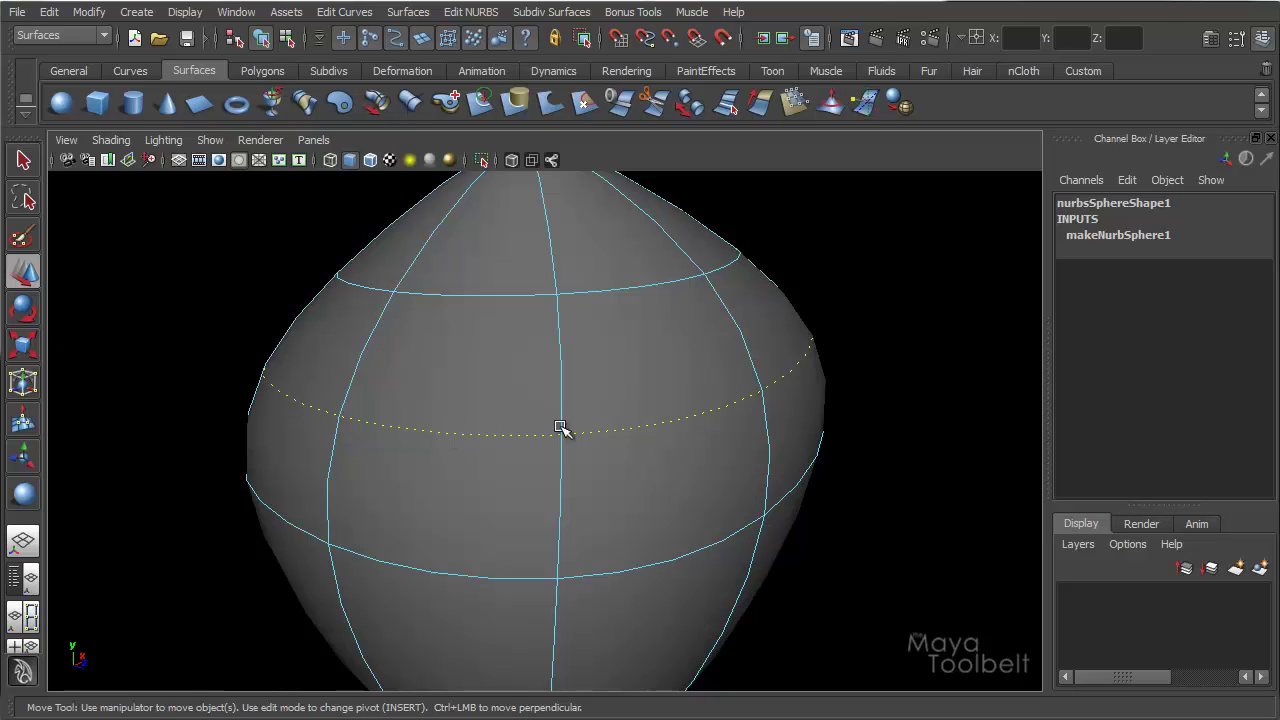
{"action": "left_click_drag", "start_coordinate": [690, 460], "coordinate": [626, 492], "text": "alt"}
{"action": "left_click_drag", "start_coordinate": [840, 347], "coordinate": [765, 372], "text": "alt"}
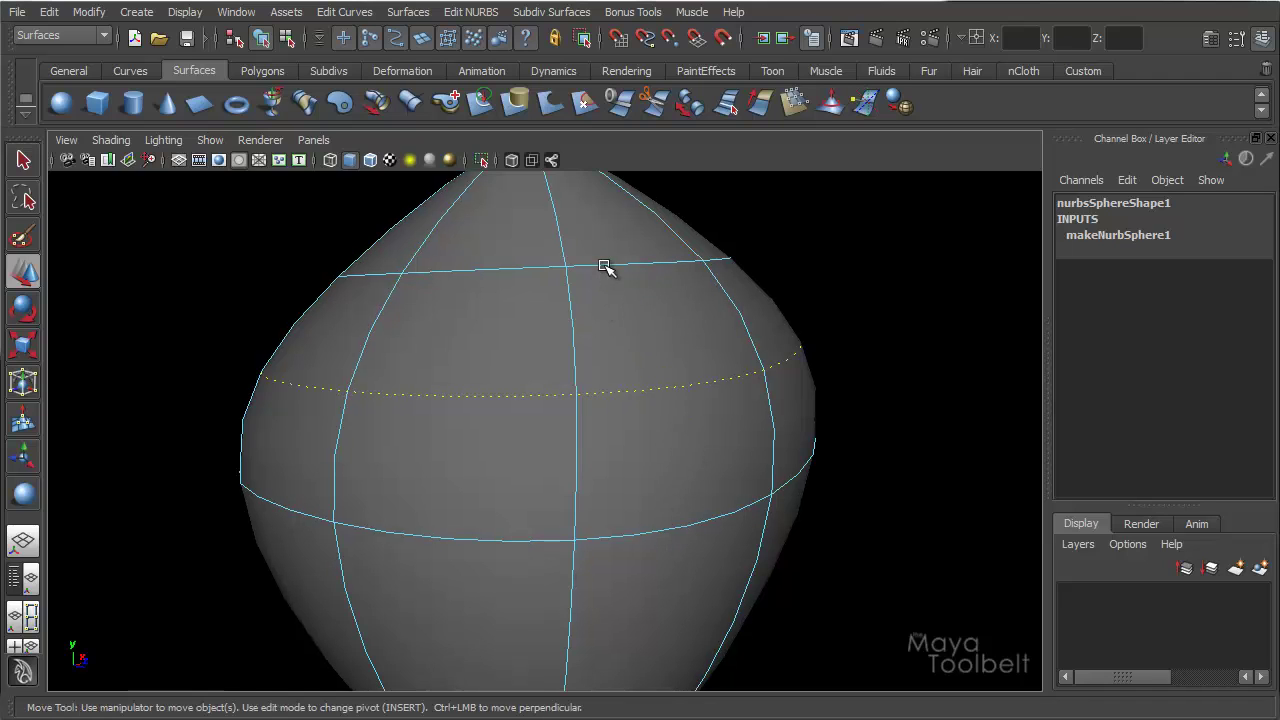
{"action": "left_click", "coordinate": [664, 532]}
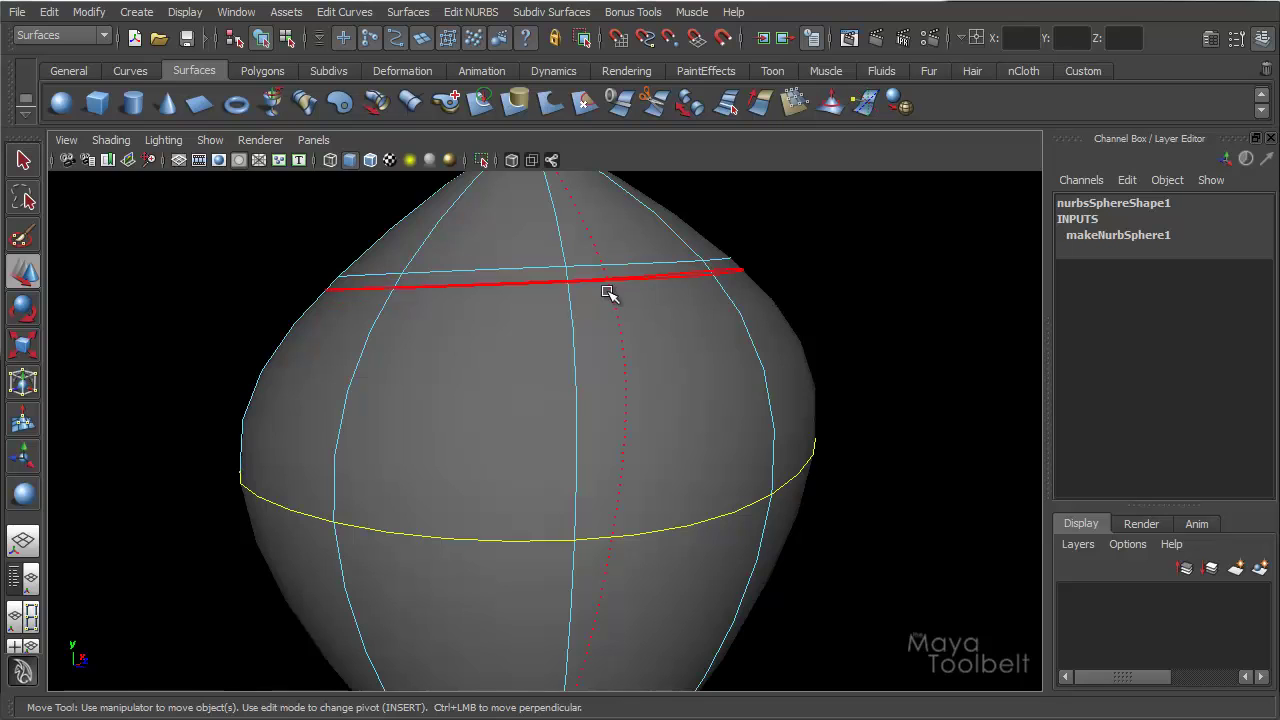
{"action": "left_click_drag", "start_coordinate": [608, 293], "coordinate": [643, 224]}
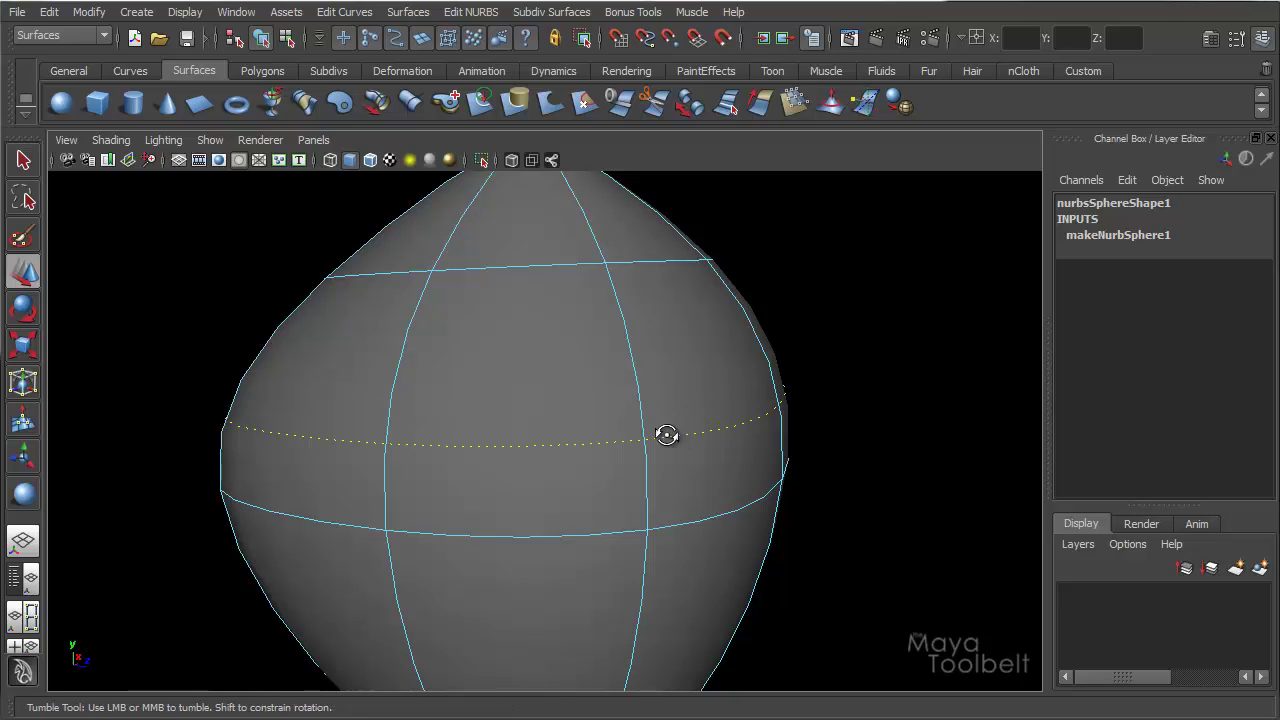
Mark and preview isoparm positions higher across the surface near the top.
{"action": "mouse_move", "coordinate": [666, 434]}
{"action": "left_mouse_down", "text": "alt"}
{"action": "mouse_move", "coordinate": [580, 450]}
{"action": "mouse_move", "coordinate": [687, 427]}
{"action": "left_mouse_up", "text": "alt"}
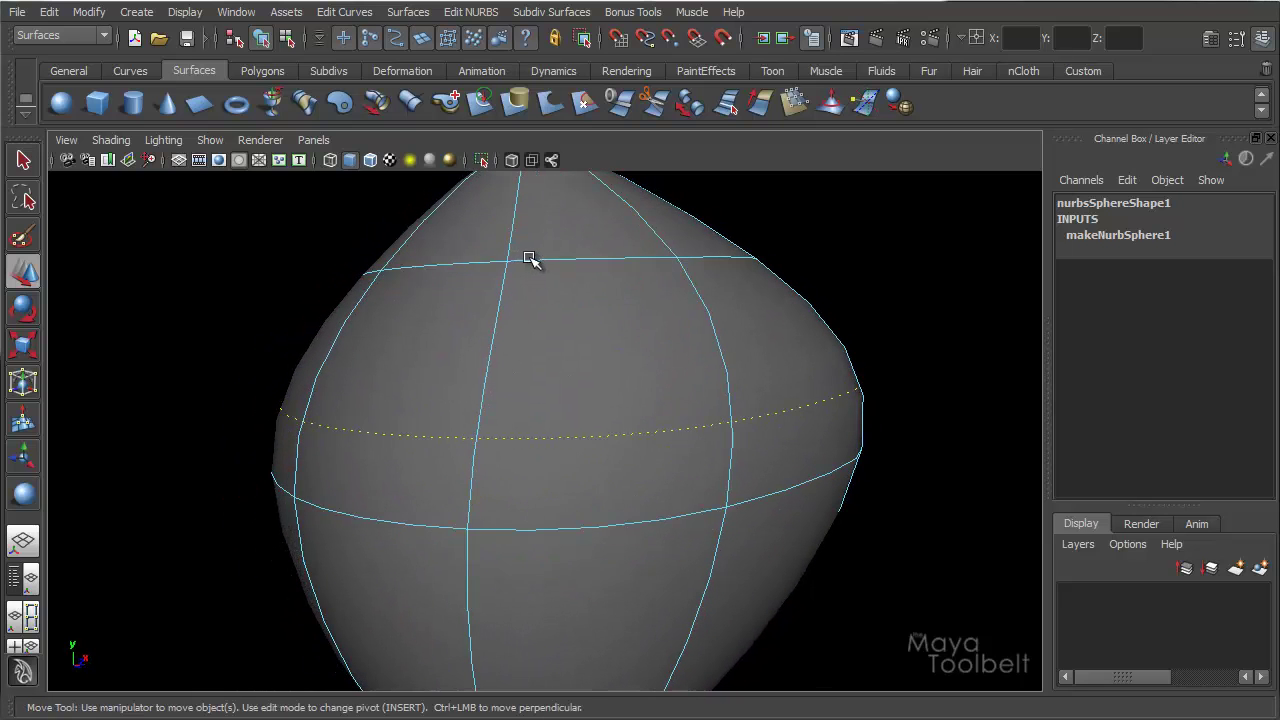
{"action": "left_click_drag", "start_coordinate": [531, 257], "coordinate": [470, 321]}
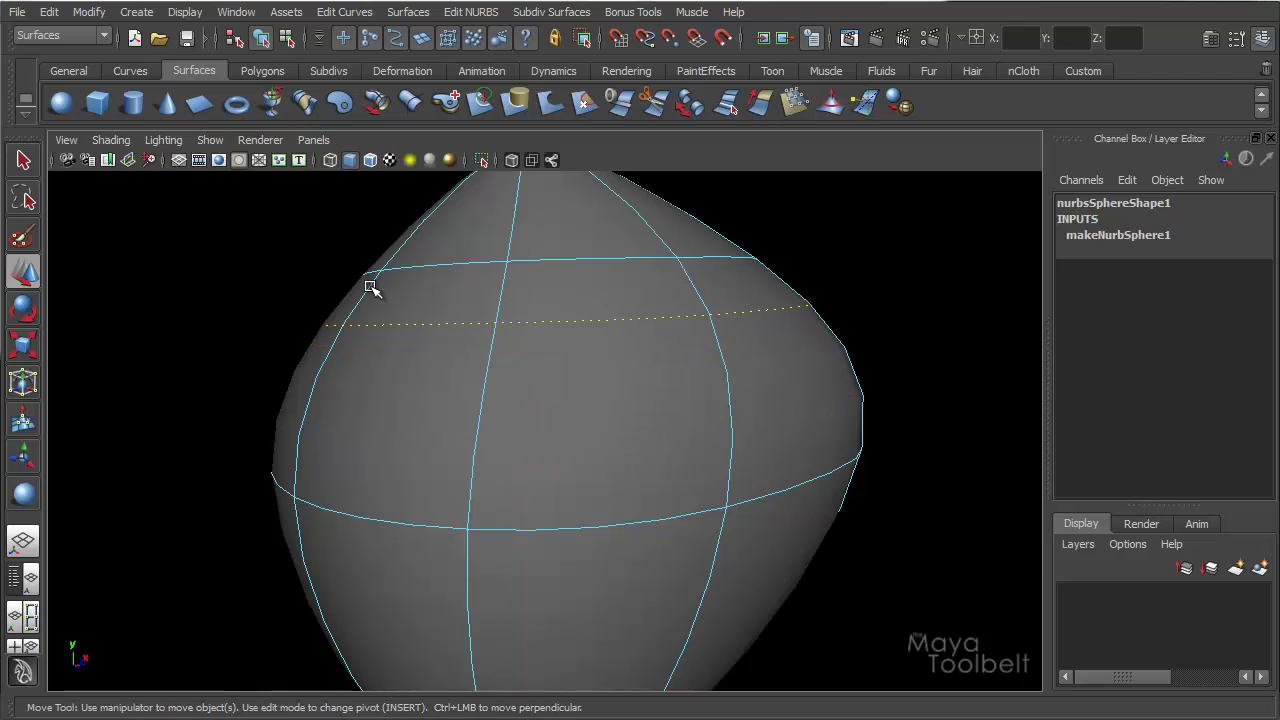
{"action": "left_click_drag", "start_coordinate": [372, 293], "coordinate": [532, 345]}
{"action": "left_click_drag", "start_coordinate": [433, 264], "coordinate": [540, 330], "text": "alt"}
Dismiss the Edit NURBS menu, clear the selection, and switch to Surface Patch mode.
{"action": "left_click", "coordinate": [472, 12]}
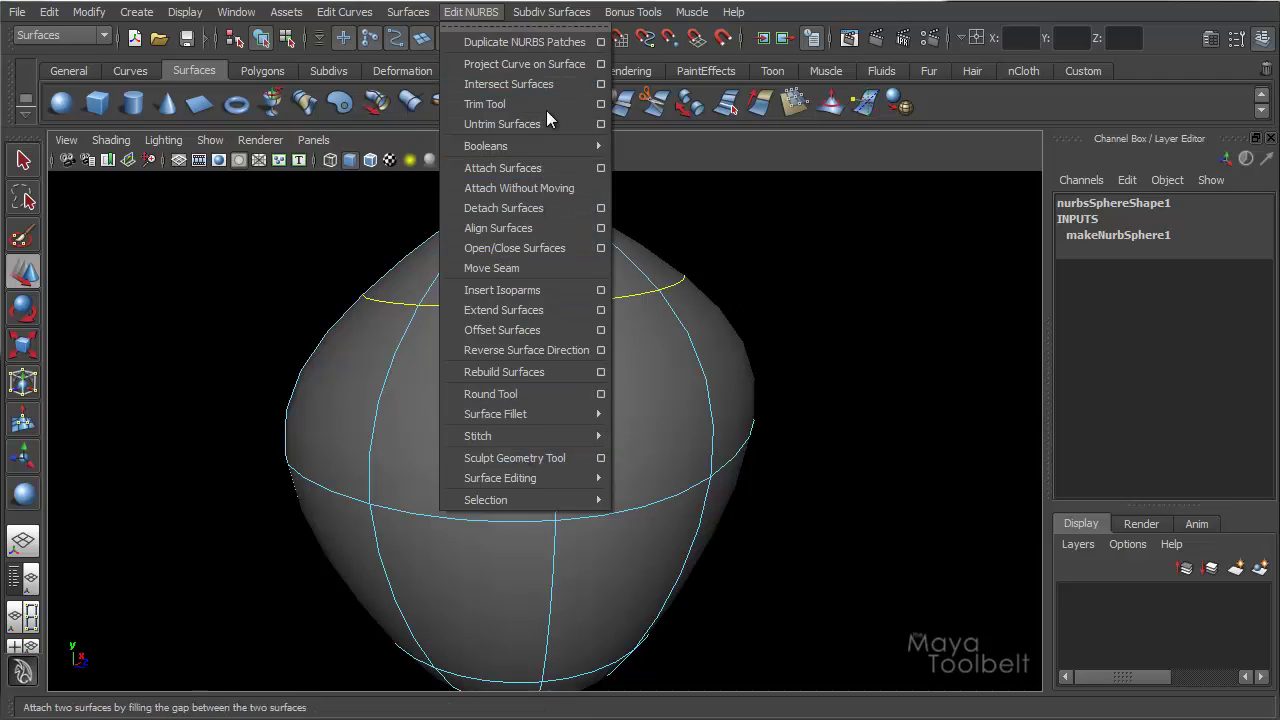
{"action": "left_click", "coordinate": [814, 305]}
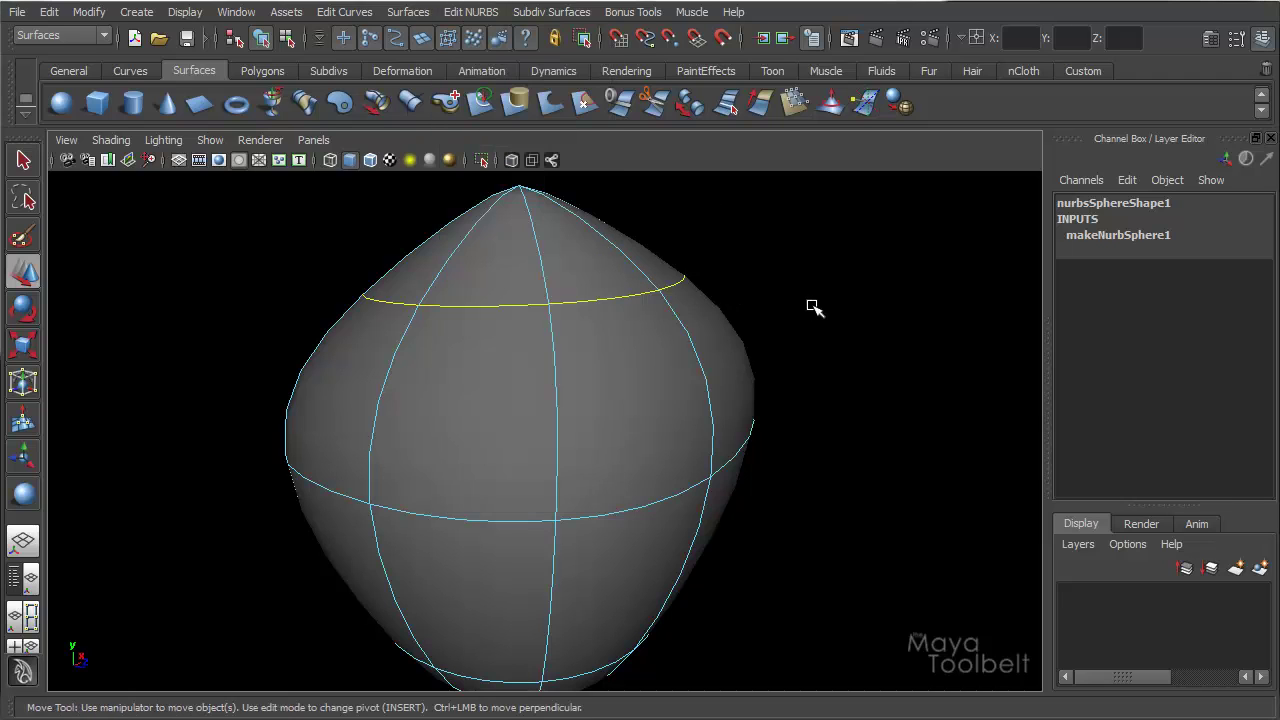
{"action": "left_click", "coordinate": [814, 305]}
{"action": "right_click_drag", "start_coordinate": [542, 331], "coordinate": [485, 355]}
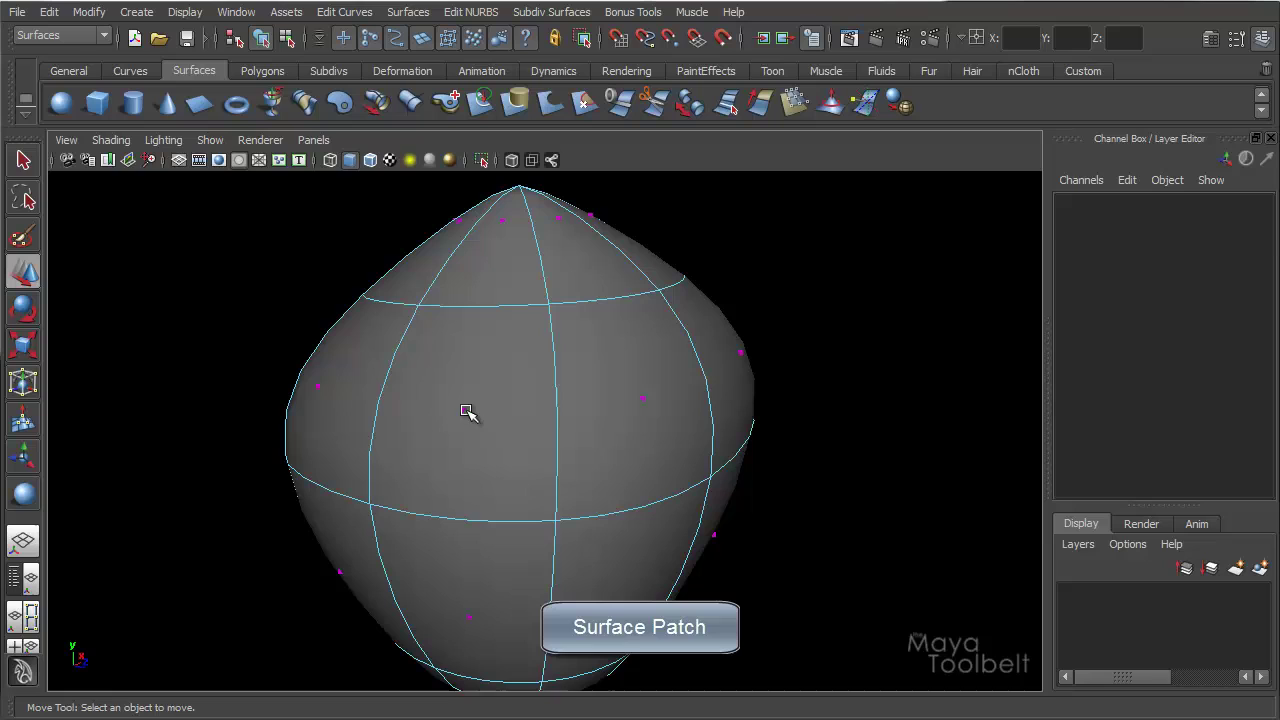
Select surface patches one by one: left, right, left, centre and lower.
{"action": "left_click", "coordinate": [466, 411]}
{"action": "left_click", "coordinate": [644, 399]}
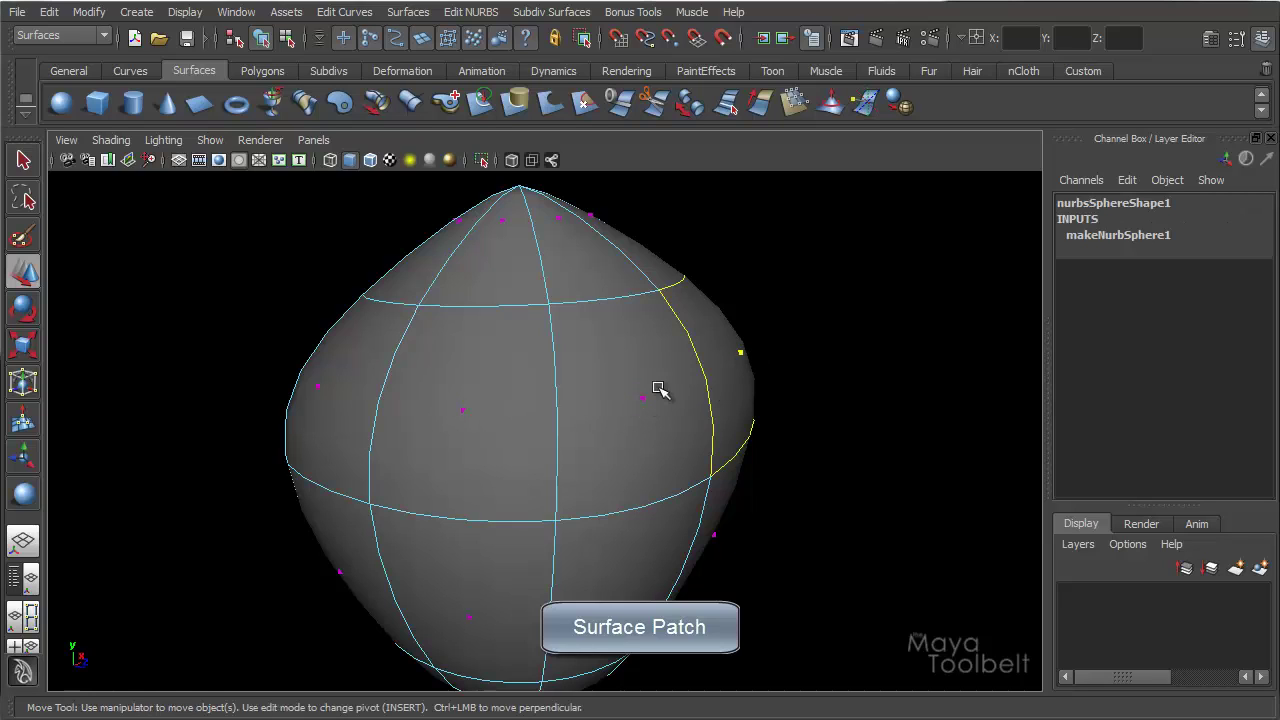
{"action": "left_click", "coordinate": [465, 409]}
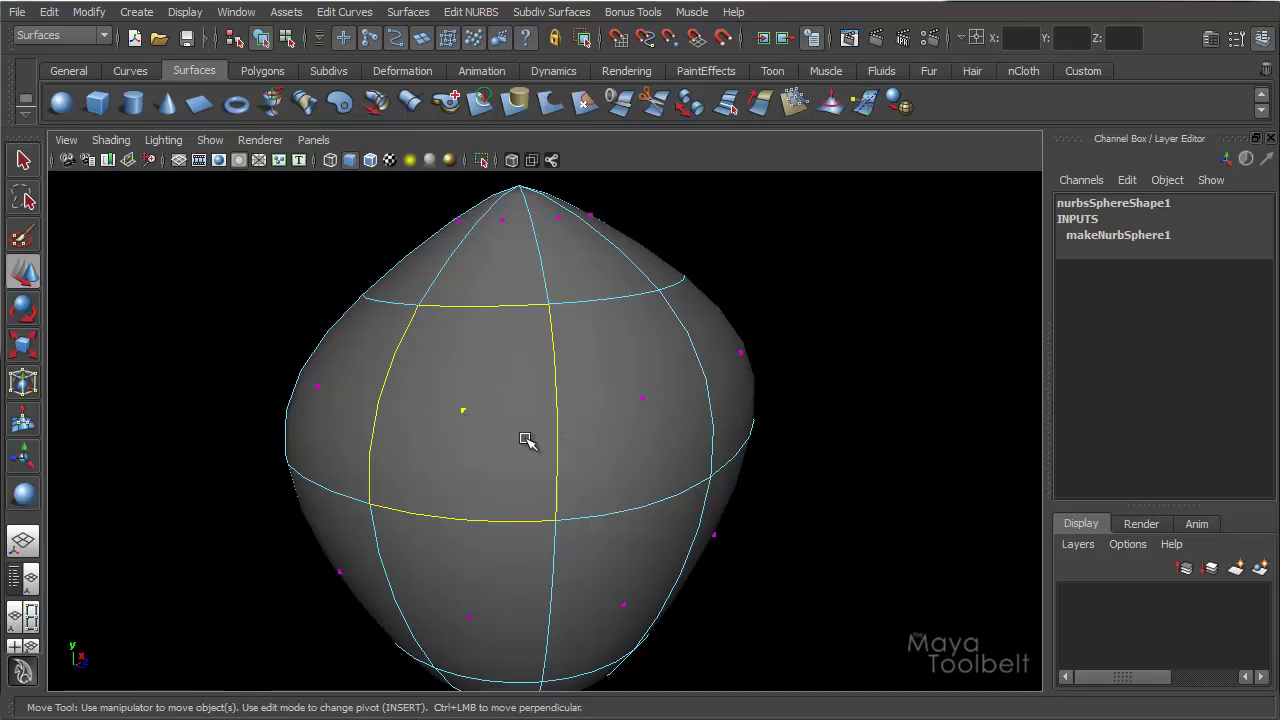
{"action": "left_click_drag", "start_coordinate": [624, 460], "coordinate": [531, 410], "text": "alt"}
{"action": "left_click", "coordinate": [536, 375]}
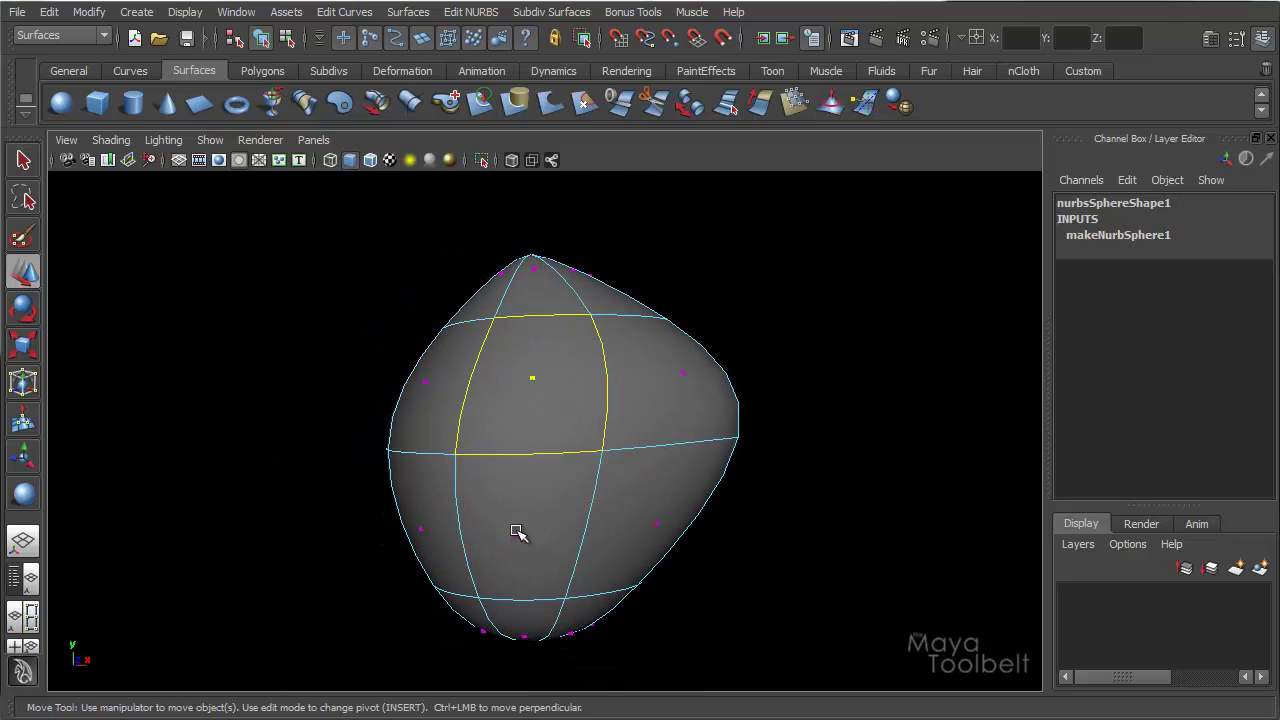
{"action": "left_click", "coordinate": [514, 533]}
{"action": "left_click", "coordinate": [471, 12]}
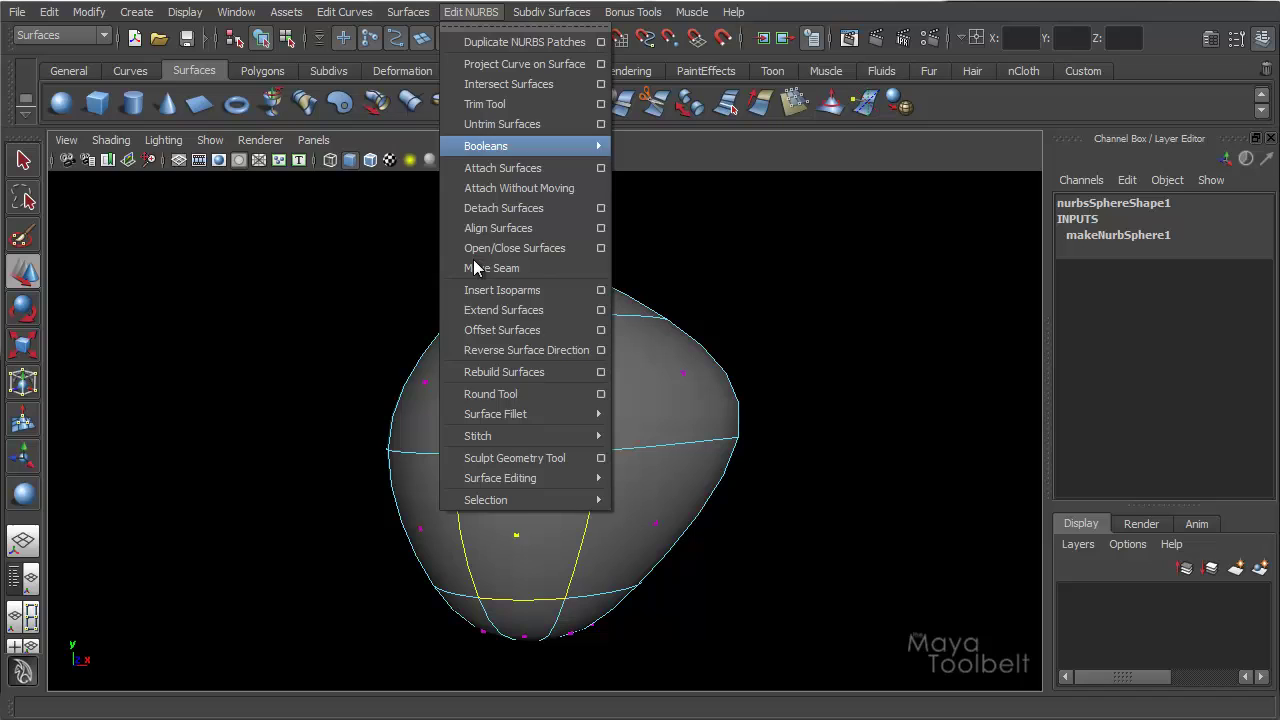
{"action": "left_click", "coordinate": [823, 443]}
Switch the sphere to Surface Point selection and pick a point on its surface.
{"action": "left_click_drag", "start_coordinate": [823, 443], "coordinate": [686, 434], "text": "alt"}
{"action": "right_click", "coordinate": [592, 417]}
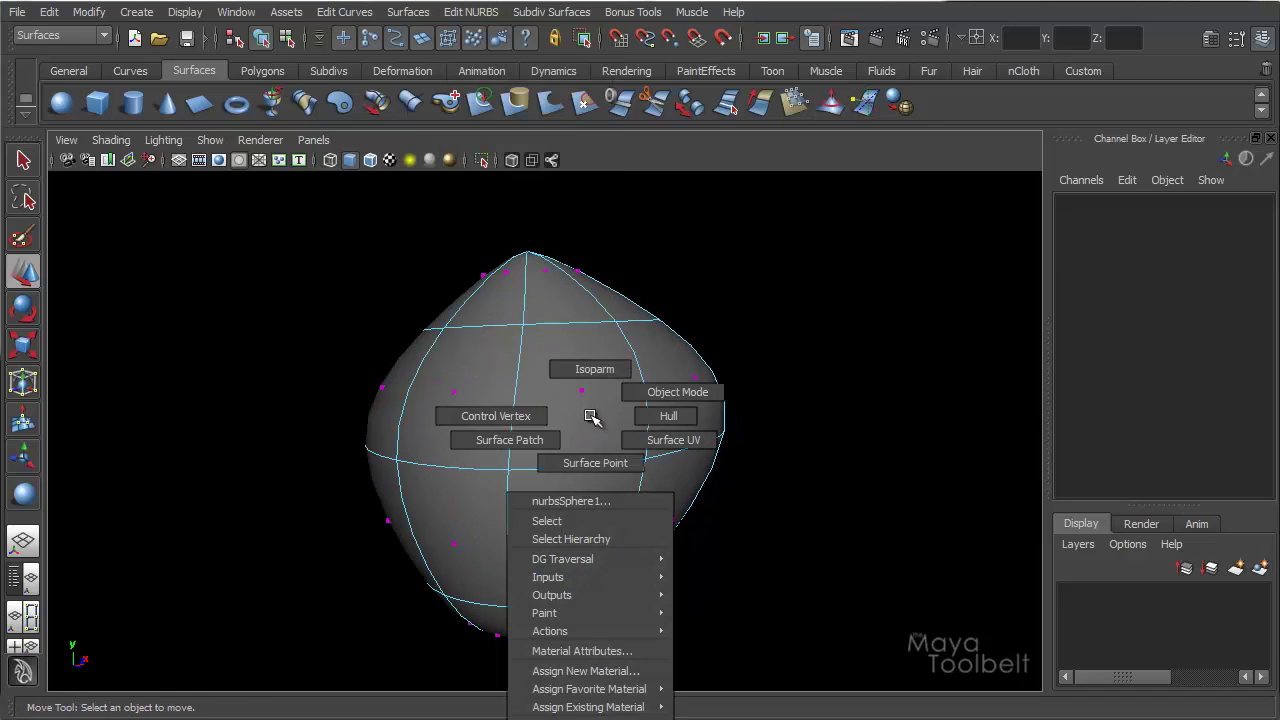
{"action": "right_click_drag", "start_coordinate": [597, 417], "coordinate": [597, 465]}
{"action": "left_click_drag", "start_coordinate": [614, 454], "coordinate": [612, 357], "text": "alt"}
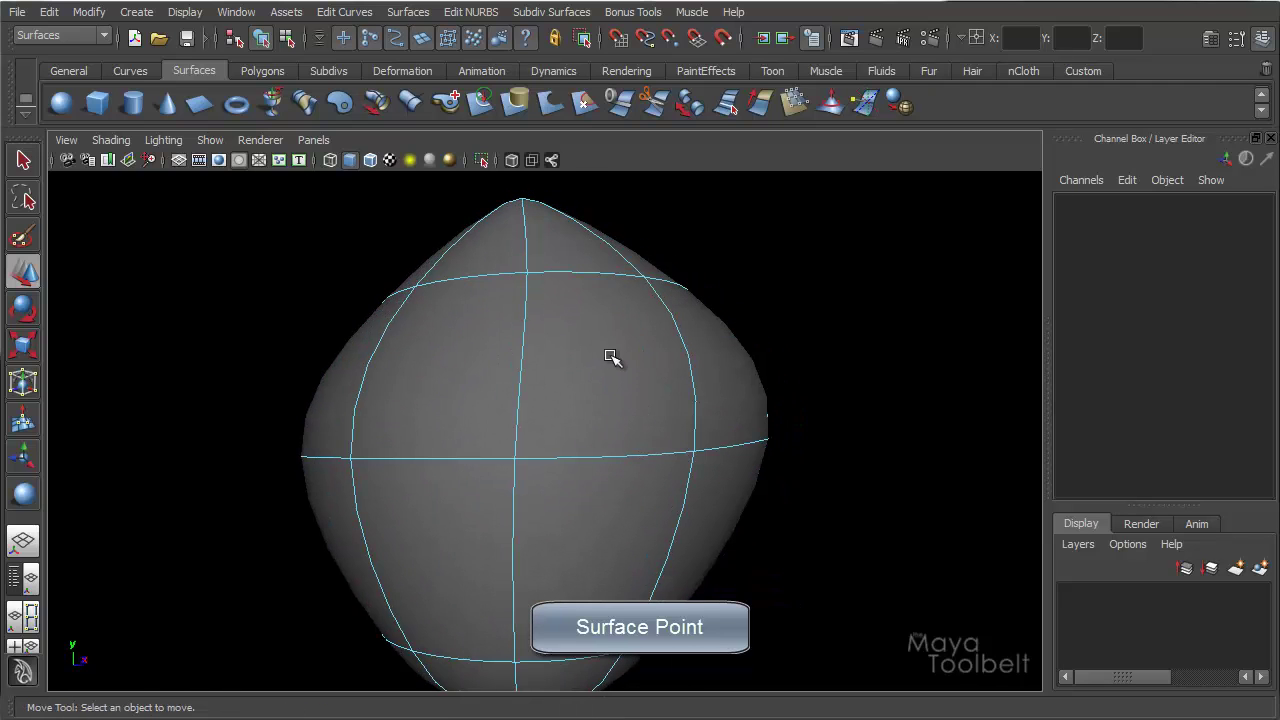
{"action": "left_click_drag", "start_coordinate": [531, 426], "coordinate": [469, 357]}
Zoom in and pick a new surface point on the sphere.
{"action": "left_click_drag", "start_coordinate": [686, 420], "coordinate": [476, 460], "text": "alt"}
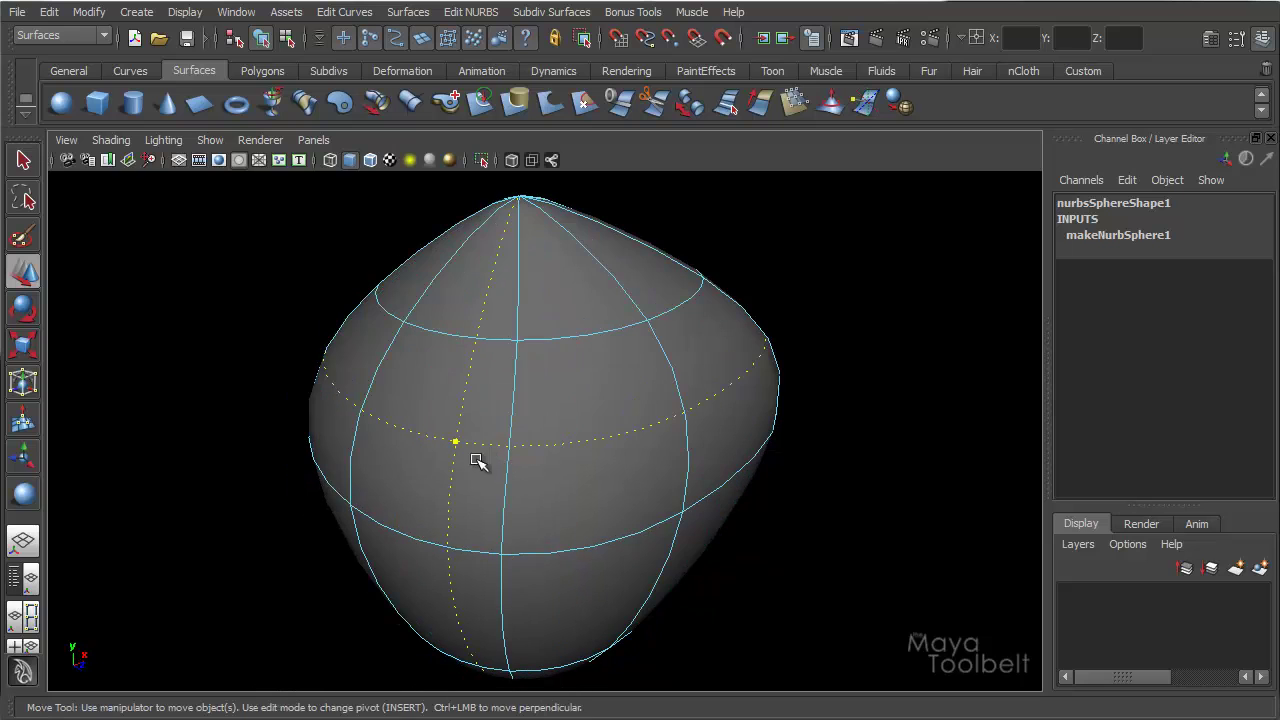
{"action": "left_click_drag", "start_coordinate": [520, 391], "coordinate": [543, 371], "text": "alt"}
{"action": "right_click_drag", "start_coordinate": [543, 371], "coordinate": [690, 385], "text": "alt"}
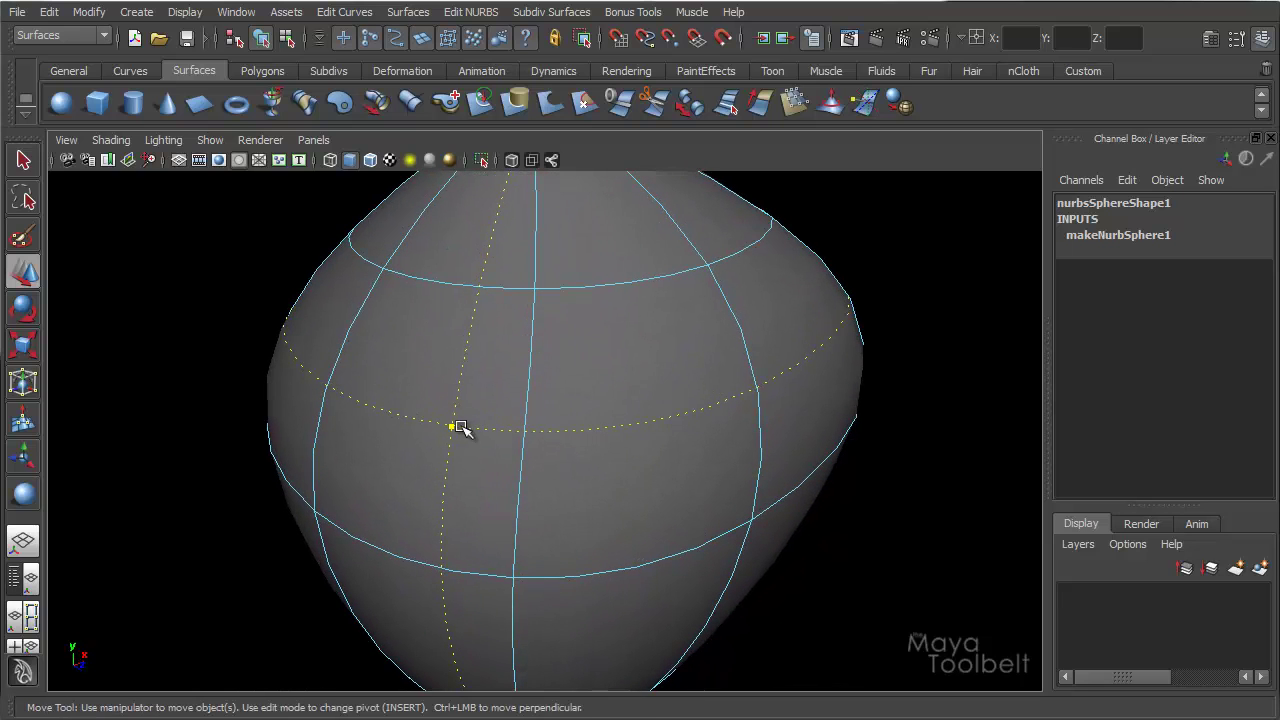
{"action": "left_click_drag", "start_coordinate": [475, 440], "coordinate": [474, 486], "text": "alt"}
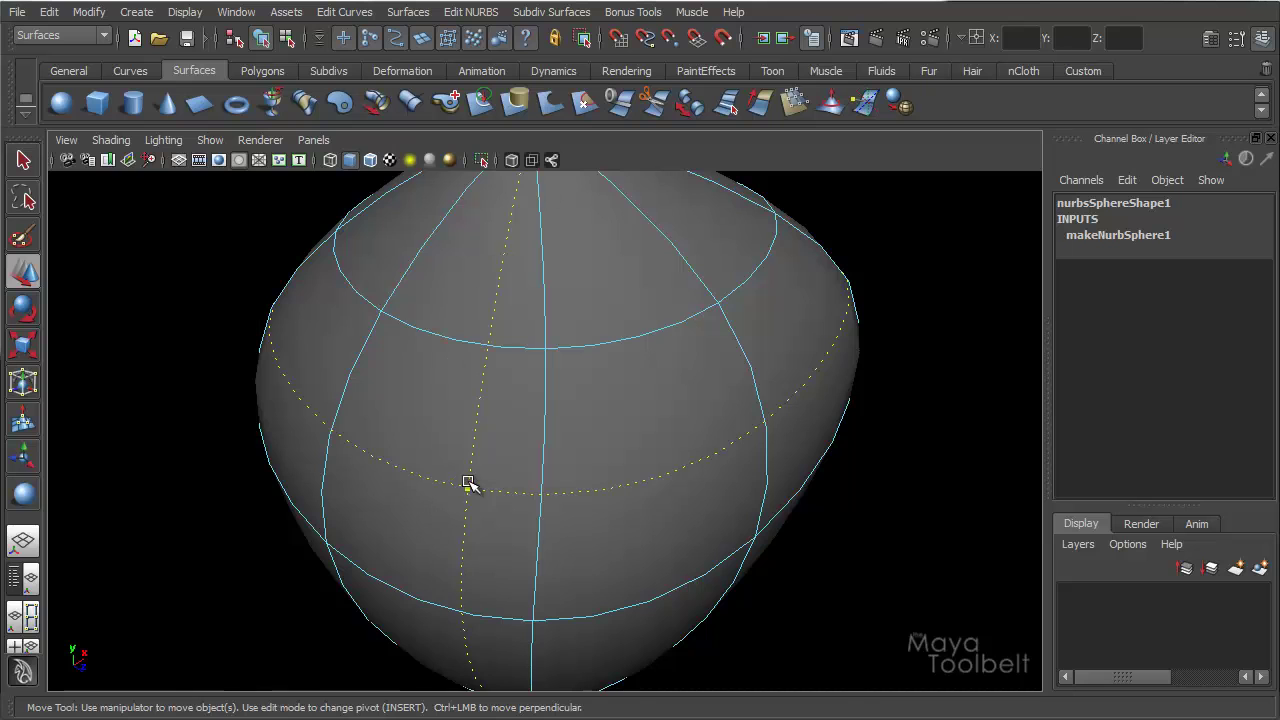
{"action": "mouse_move", "coordinate": [465, 490]}
{"action": "left_mouse_down", "text": "alt"}
{"action": "mouse_move", "coordinate": [594, 486]}
{"action": "mouse_move", "coordinate": [485, 490]}
{"action": "left_mouse_up", "text": "alt"}
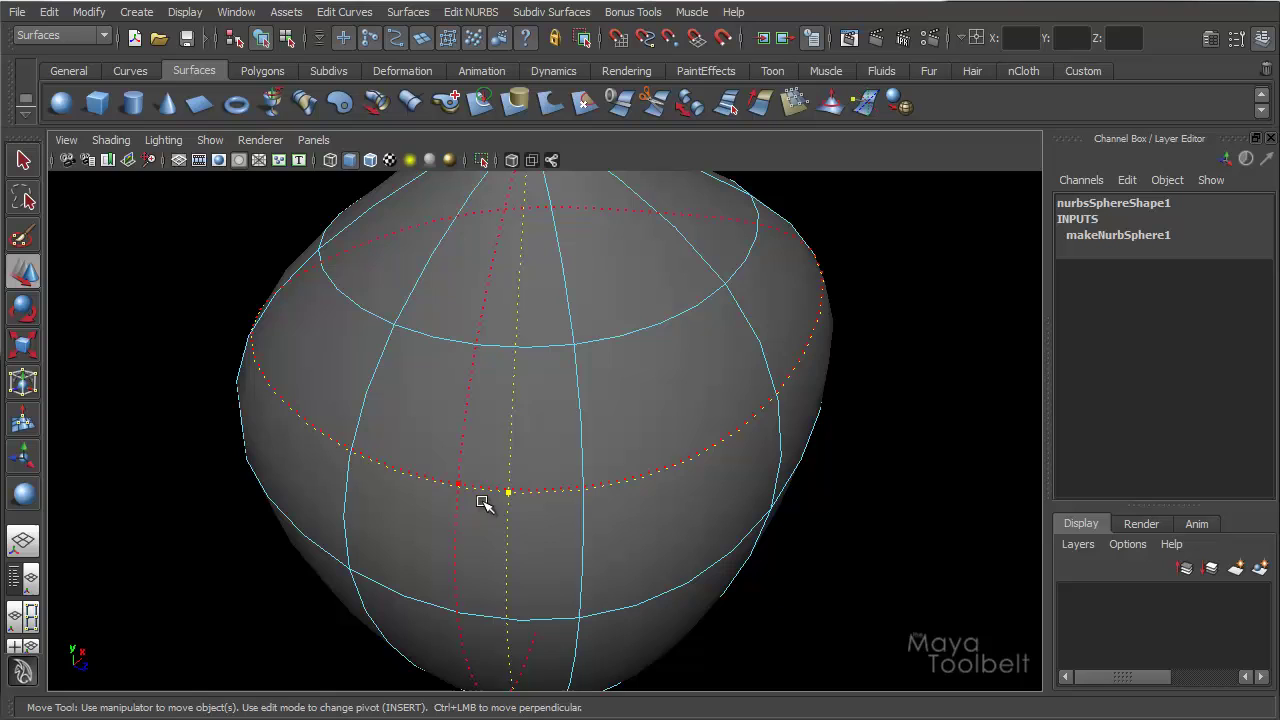
{"action": "left_click", "coordinate": [458, 478]}
{"action": "left_click_drag", "start_coordinate": [462, 487], "coordinate": [466, 474], "text": "alt"}
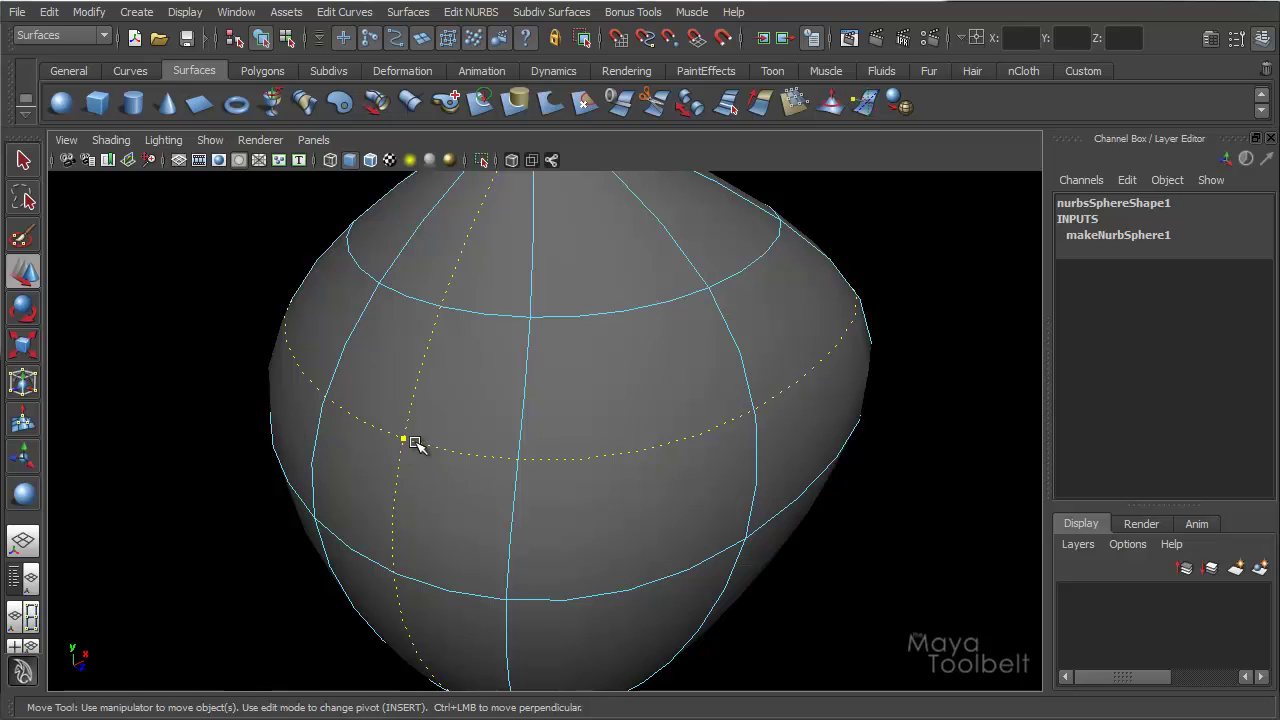
Orbit and pull back around the sphere to inspect the picked point from several angles.
{"action": "left_click_drag", "start_coordinate": [408, 440], "coordinate": [850, 380], "text": "alt"}
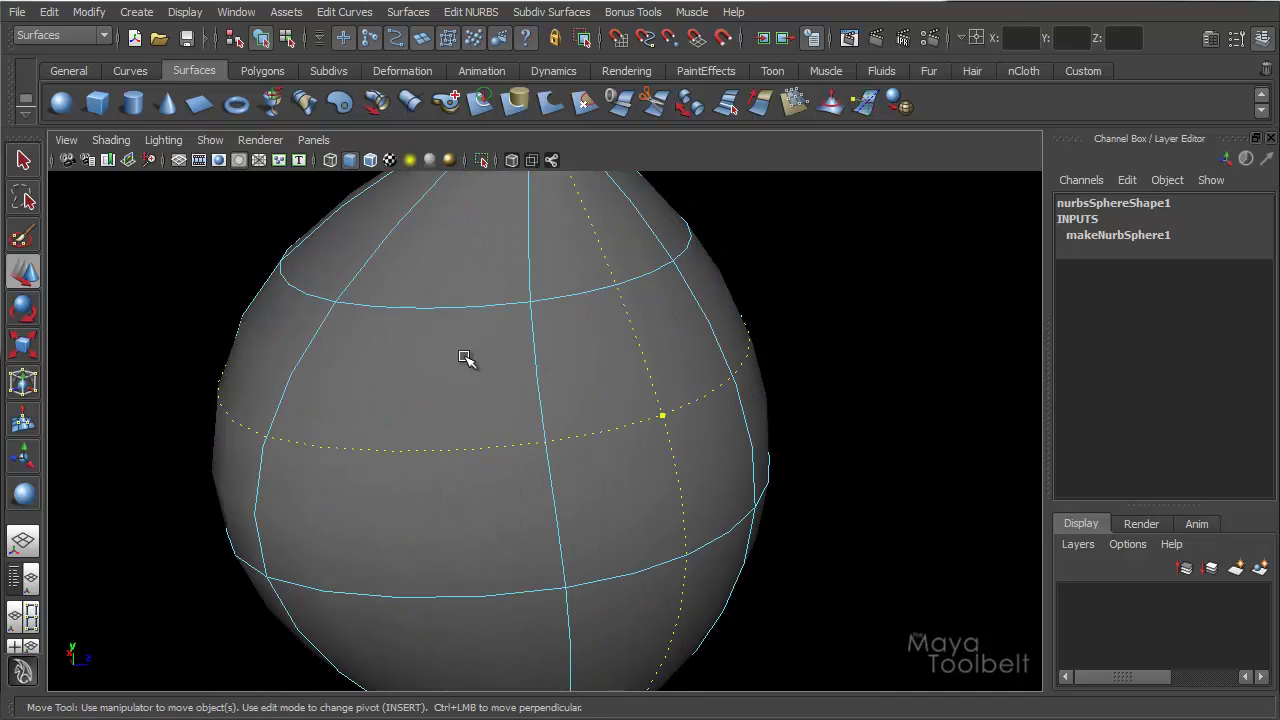
{"action": "left_click_drag", "start_coordinate": [391, 357], "coordinate": [483, 363], "text": "alt"}
{"action": "left_click_drag", "start_coordinate": [545, 215], "coordinate": [680, 396], "text": "alt"}
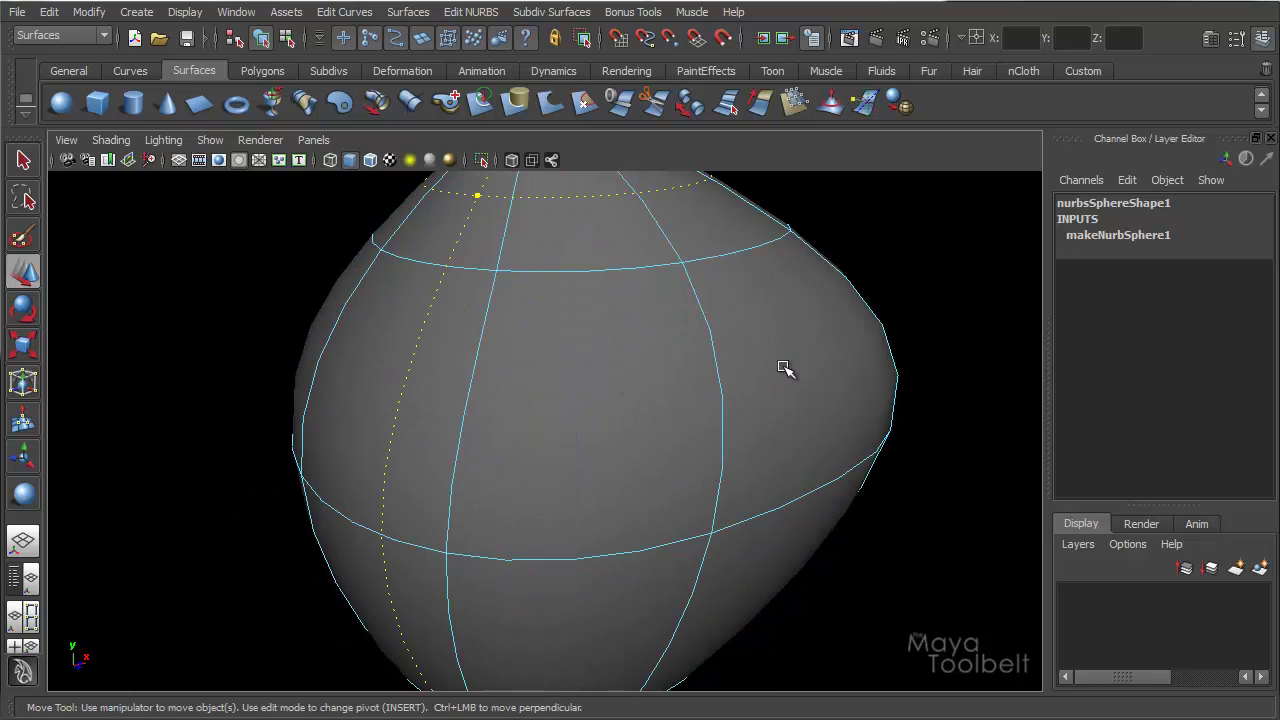
{"action": "left_click_drag", "start_coordinate": [829, 409], "coordinate": [765, 432], "text": "alt"}
{"action": "left_click_drag", "start_coordinate": [682, 392], "coordinate": [714, 414], "text": "alt"}
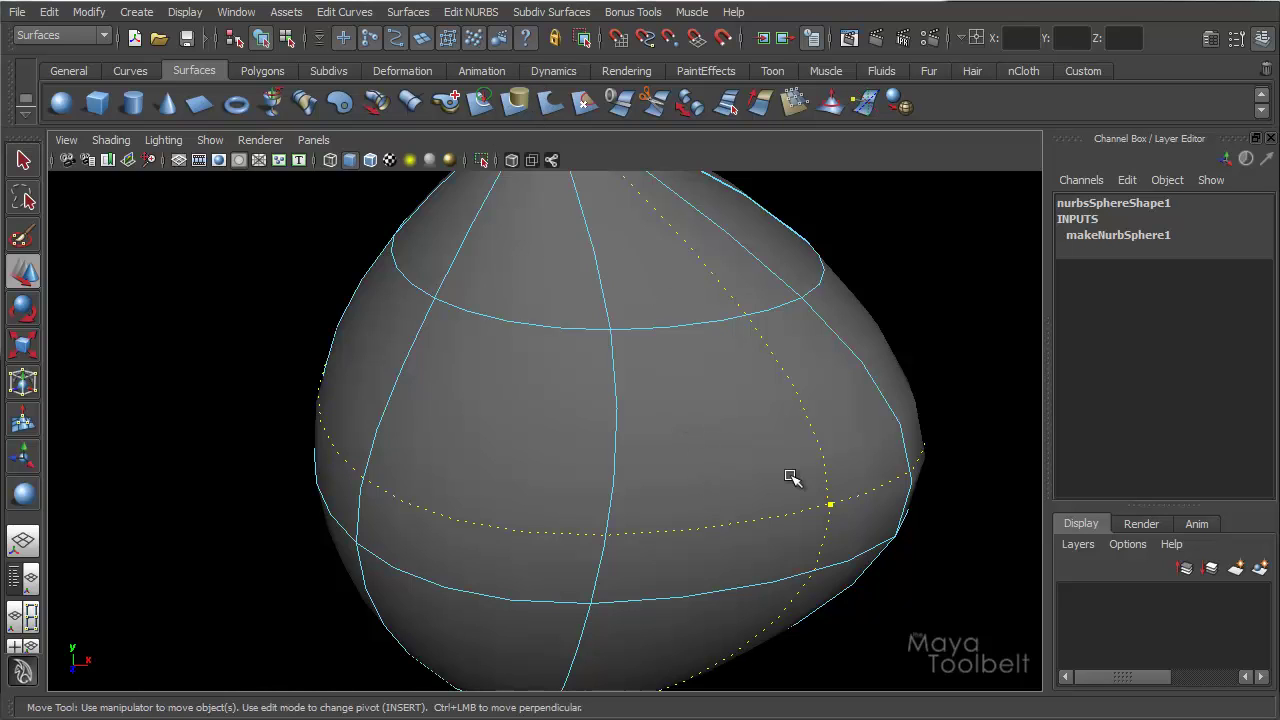
{"action": "left_click_drag", "start_coordinate": [766, 466], "coordinate": [537, 443], "text": "alt"}
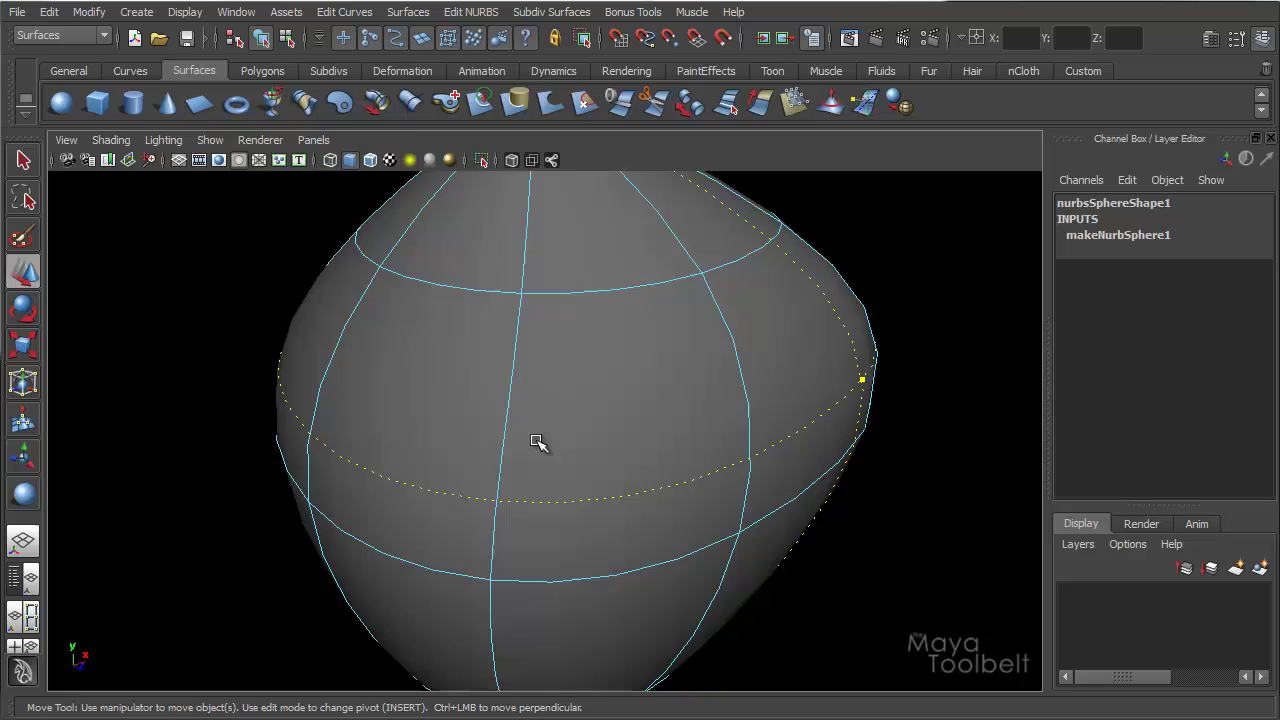
{"action": "right_click_drag", "start_coordinate": [537, 443], "coordinate": [537, 412], "text": "alt"}
{"action": "left_click_drag", "start_coordinate": [537, 412], "coordinate": [506, 417], "text": "alt"}
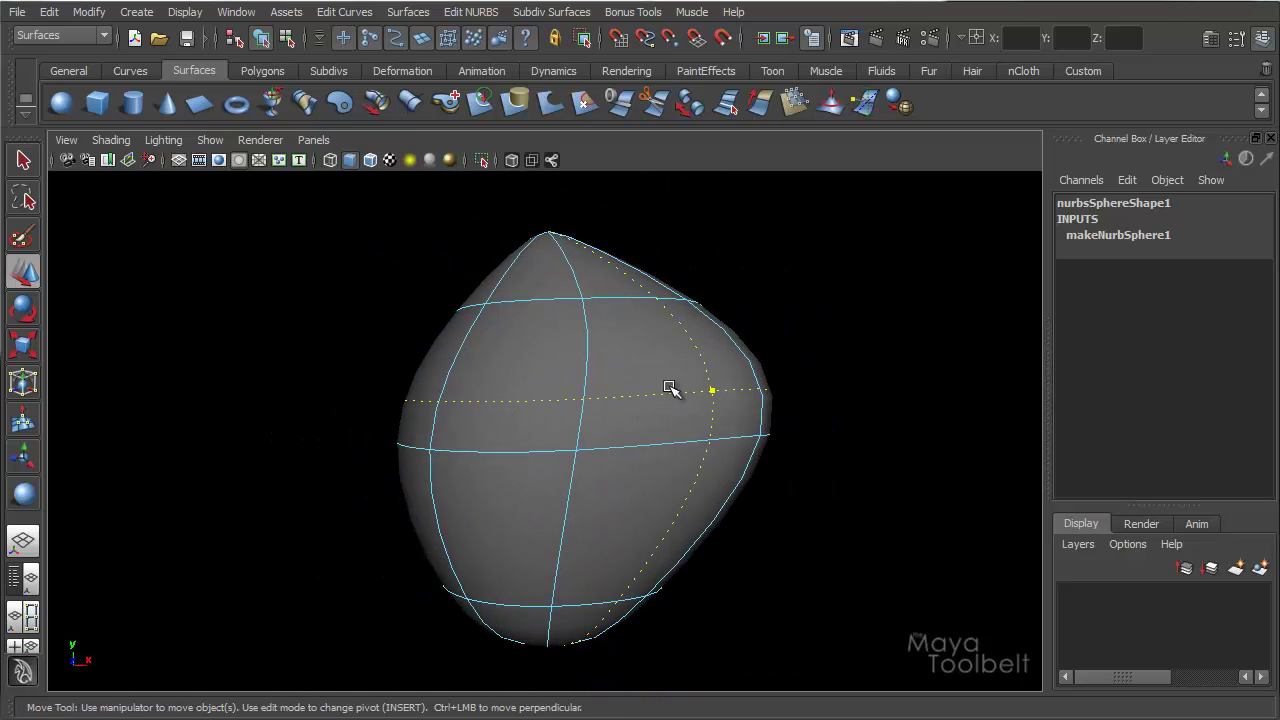
{"action": "left_click_drag", "start_coordinate": [600, 377], "coordinate": [517, 389], "text": "alt"}
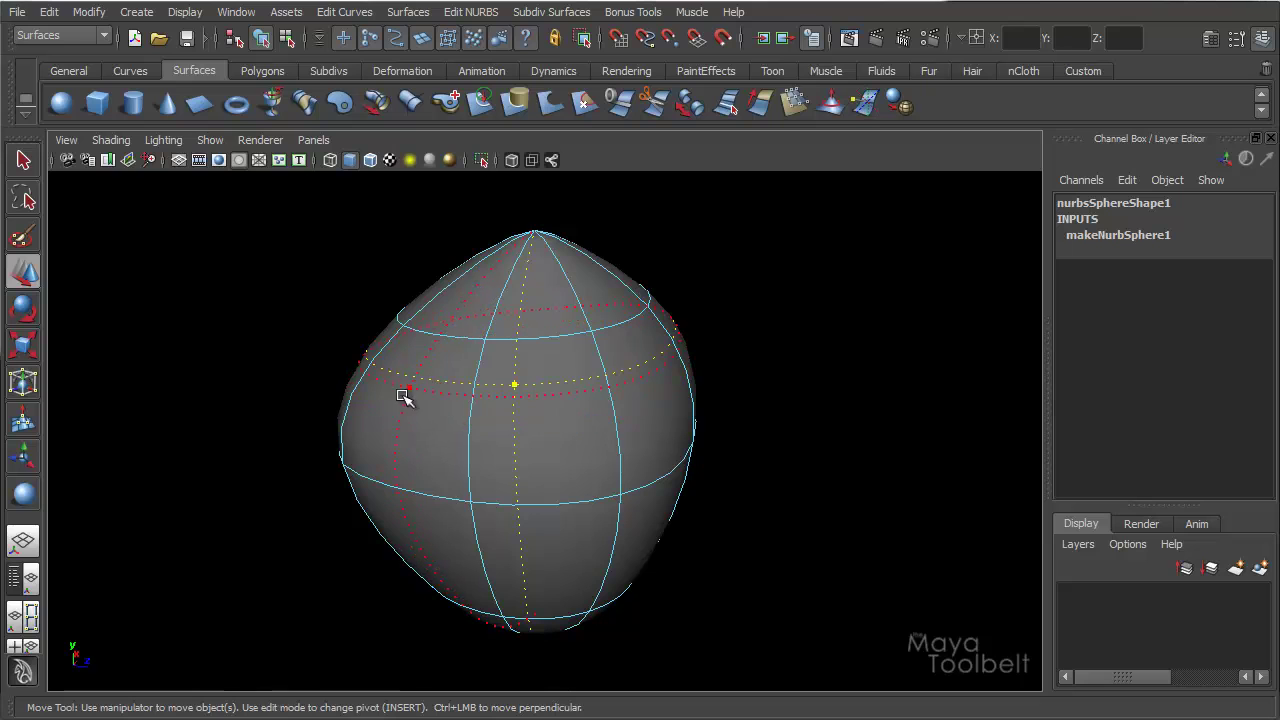
{"action": "left_click_drag", "start_coordinate": [403, 414], "coordinate": [628, 452], "text": "alt"}
Shift-select about ten surface points spread across the sphere, including two near its right edge.
{"action": "left_click", "coordinate": [566, 374]}
{"action": "left_click", "coordinate": [695, 491]}
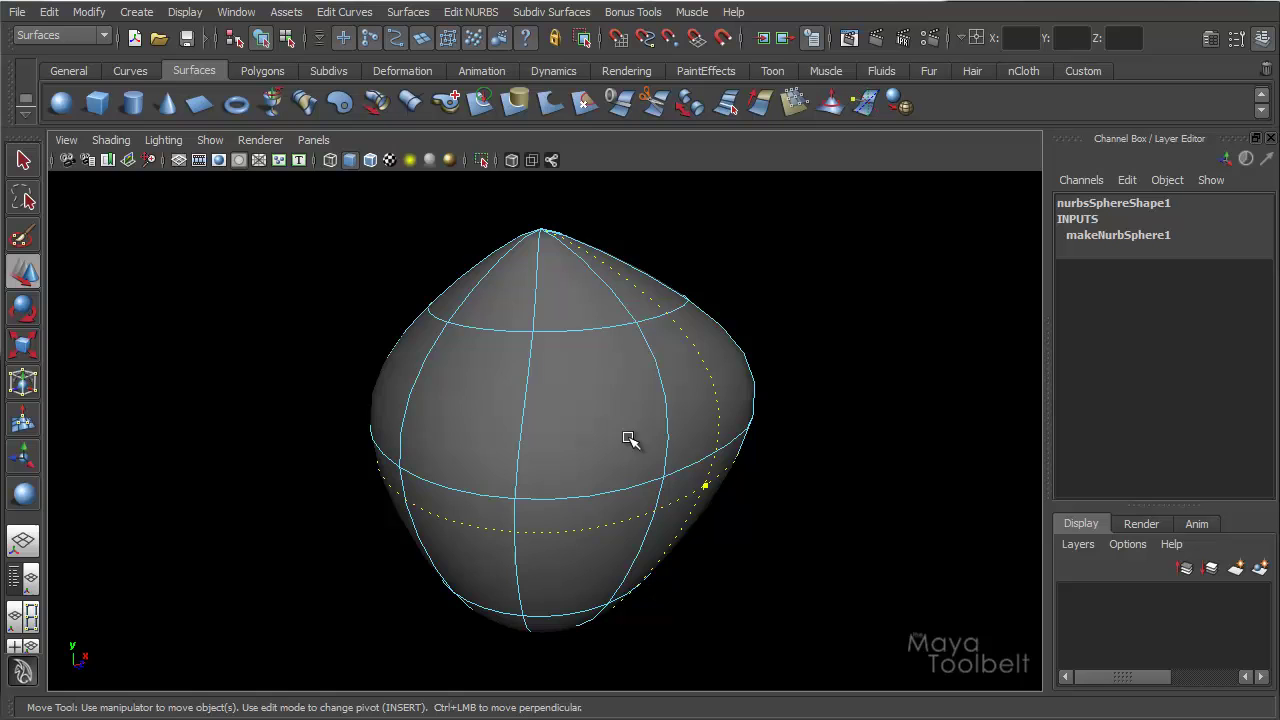
{"action": "left_click", "coordinate": [616, 422], "text": "shift"}
{"action": "left_click", "coordinate": [455, 384], "text": "shift"}
{"action": "left_click", "coordinate": [507, 288], "text": "shift"}
{"action": "left_click", "coordinate": [565, 298], "text": "shift"}
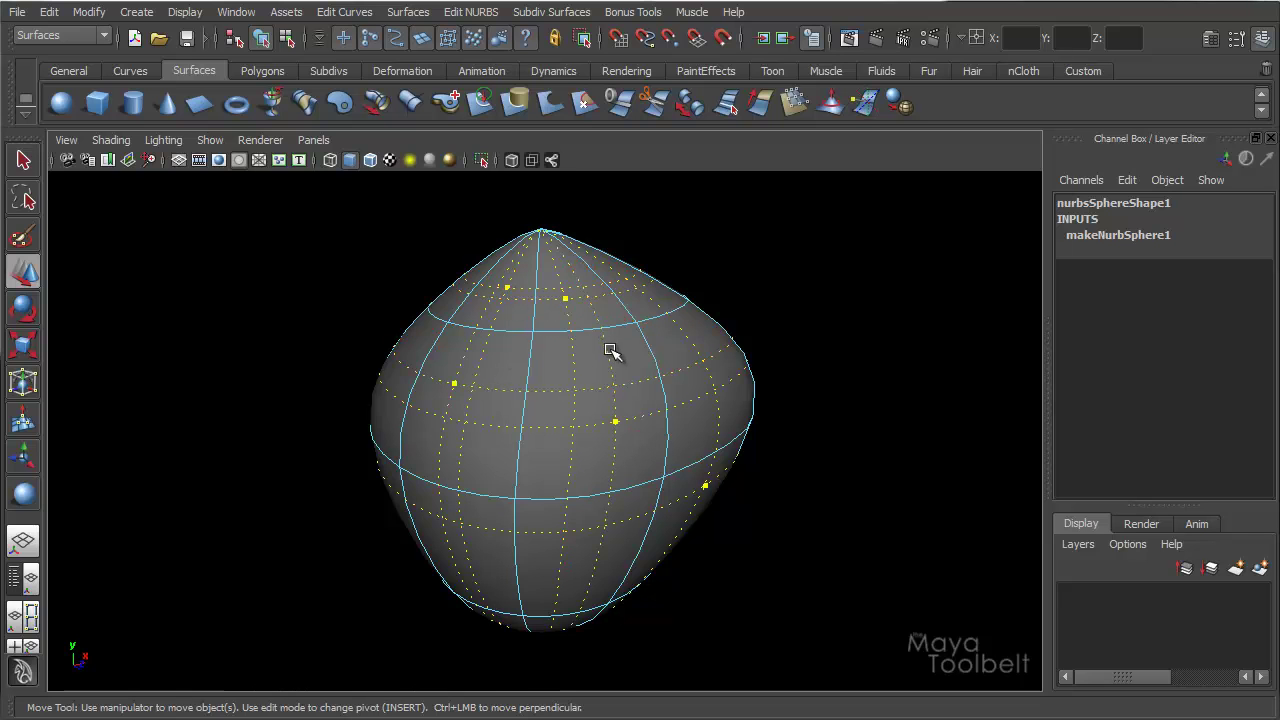
{"action": "left_click", "coordinate": [557, 363], "text": "shift"}
{"action": "left_click", "coordinate": [621, 360], "text": "shift"}
{"action": "left_click_drag", "start_coordinate": [667, 487], "coordinate": [586, 449], "text": "alt"}
{"action": "left_click", "coordinate": [688, 406], "text": "shift"}
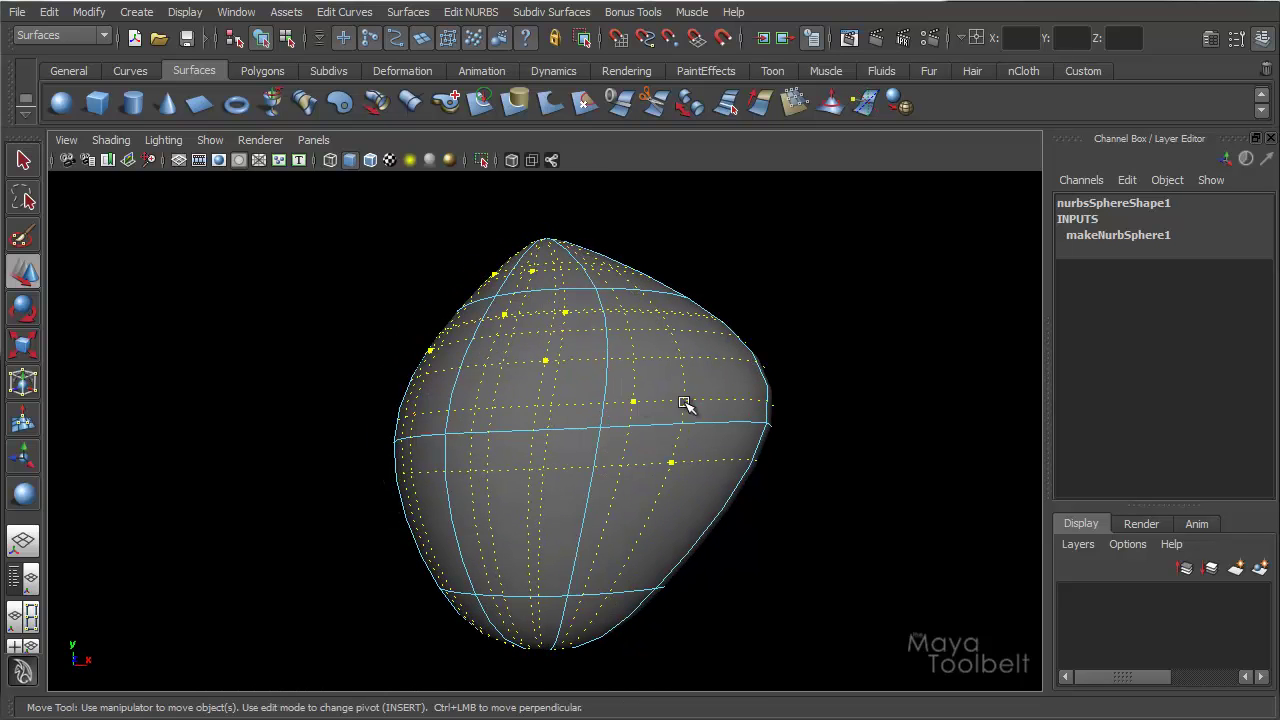
{"action": "left_click", "coordinate": [721, 412], "text": "shift"}
Switch the sphere back to Object Mode selection.
{"action": "left_click_drag", "start_coordinate": [546, 494], "coordinate": [606, 511], "text": "alt"}
{"action": "right_click_drag", "start_coordinate": [580, 443], "coordinate": [677, 470]}
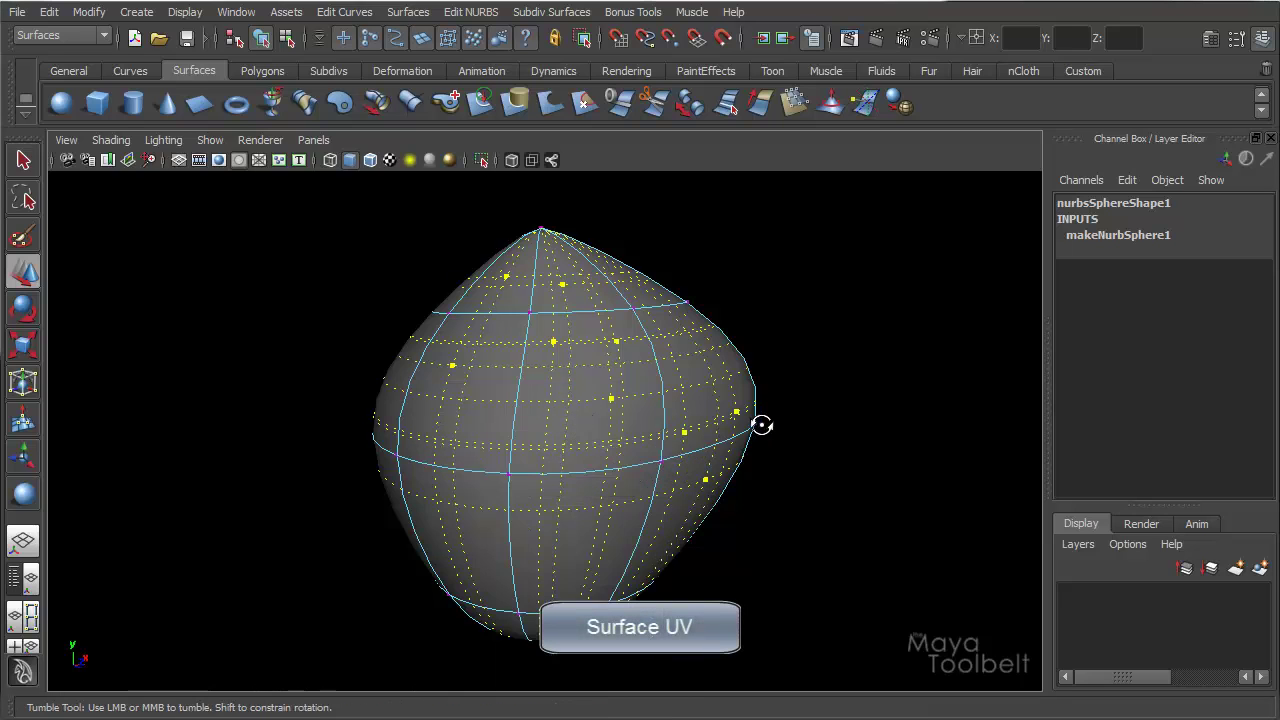
{"action": "left_click_drag", "start_coordinate": [763, 423], "coordinate": [738, 433], "text": "alt"}
Select nurbsSphere1, switch it to Surface UV selection, and orbit toward its pole.
{"action": "left_click", "coordinate": [263, 40]}
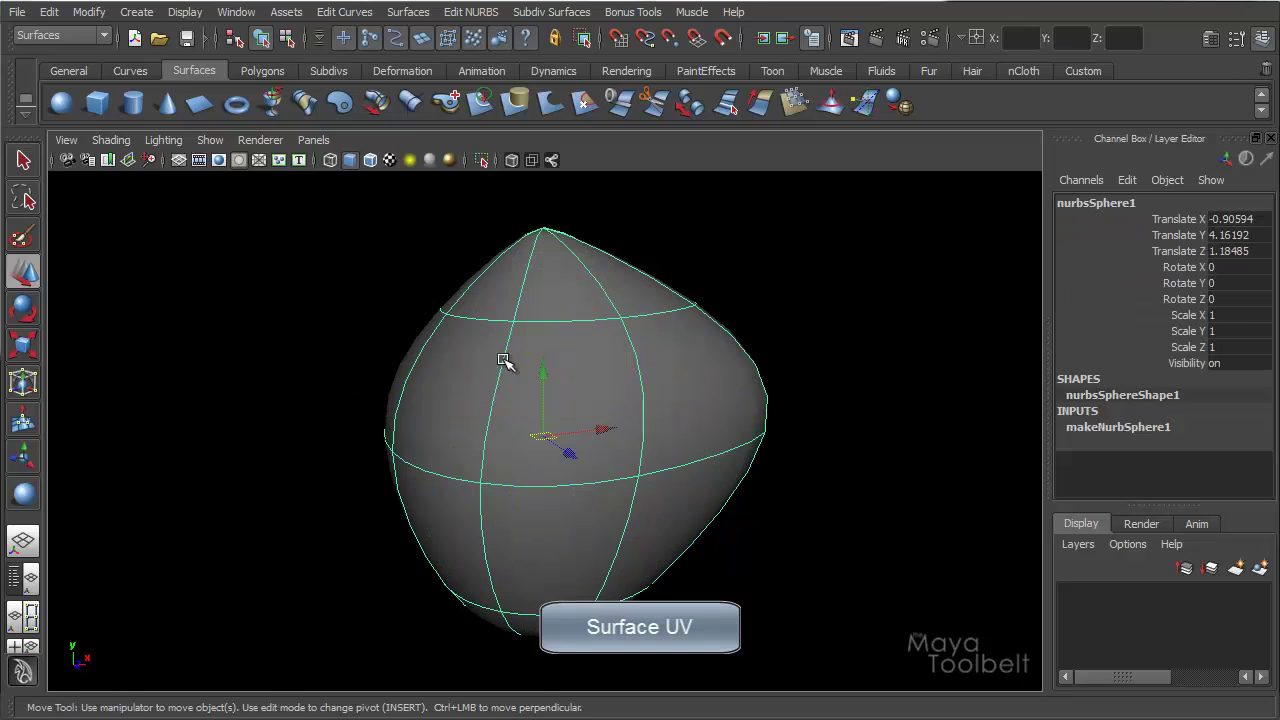
{"action": "right_click_drag", "start_coordinate": [627, 374], "coordinate": [722, 406]}
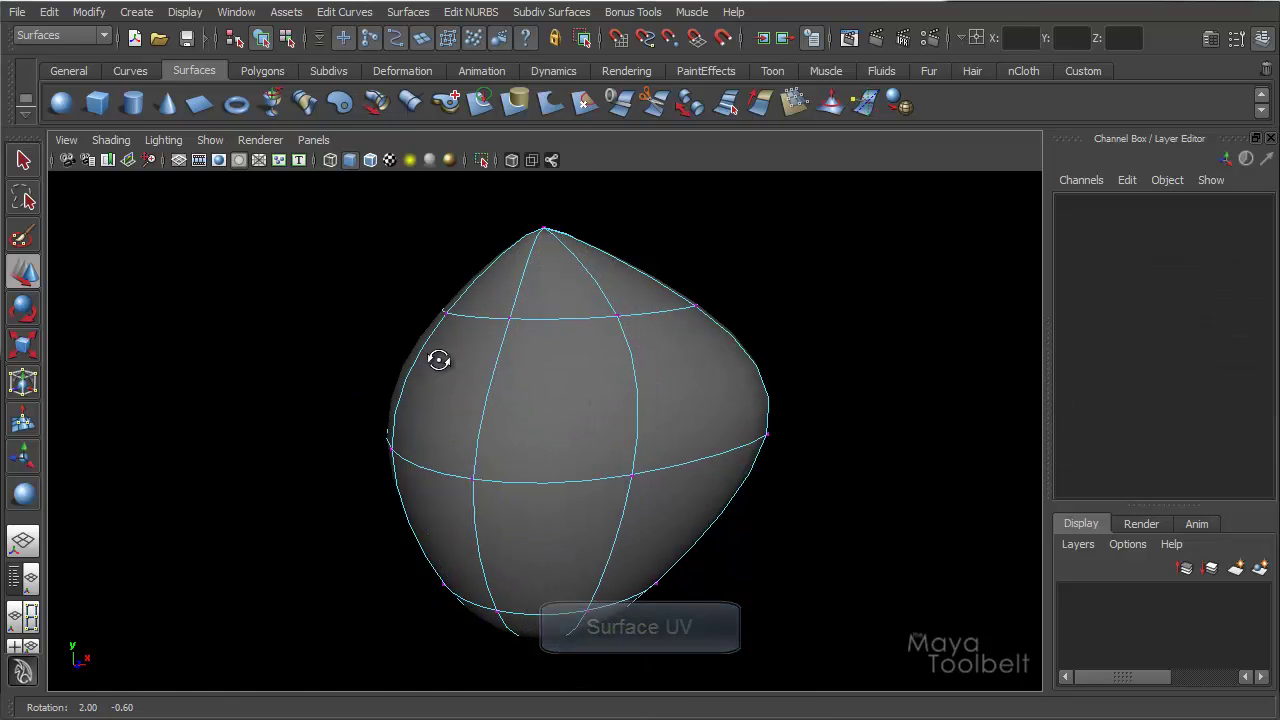
{"action": "left_click_drag", "start_coordinate": [434, 363], "coordinate": [727, 386], "text": "alt"}
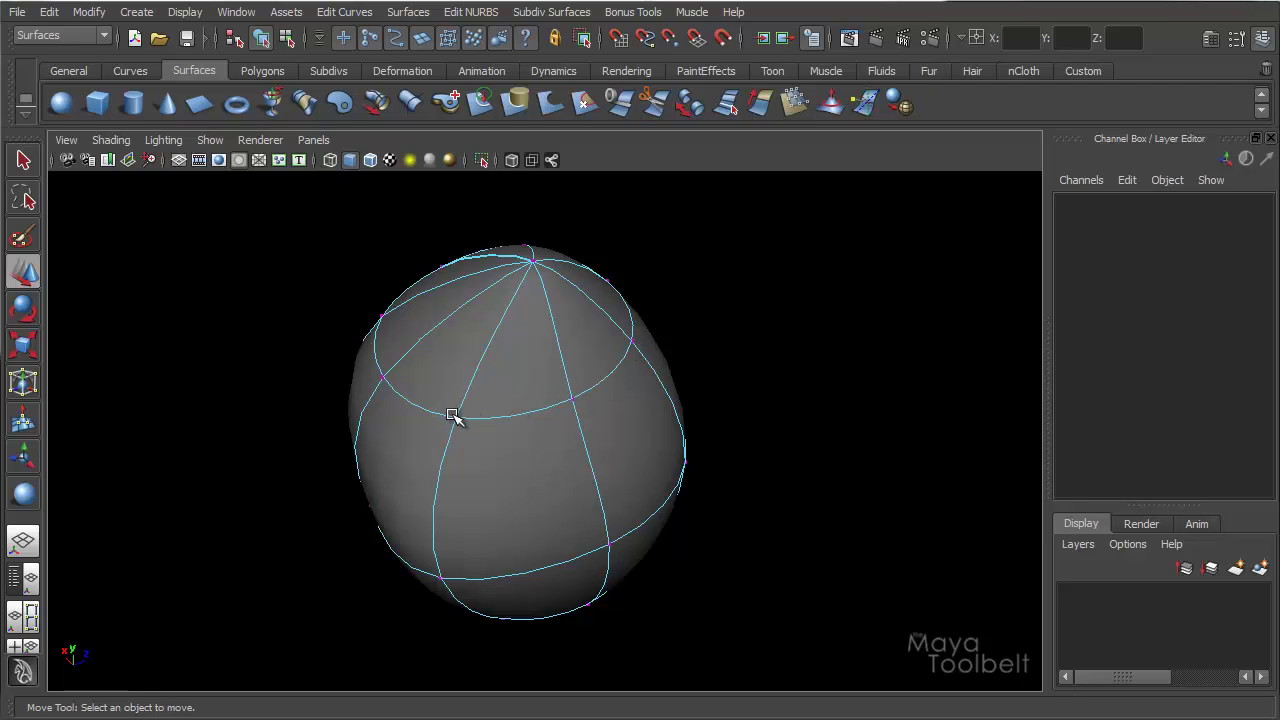
{"action": "left_click_drag", "start_coordinate": [520, 406], "coordinate": [400, 340], "text": "alt"}
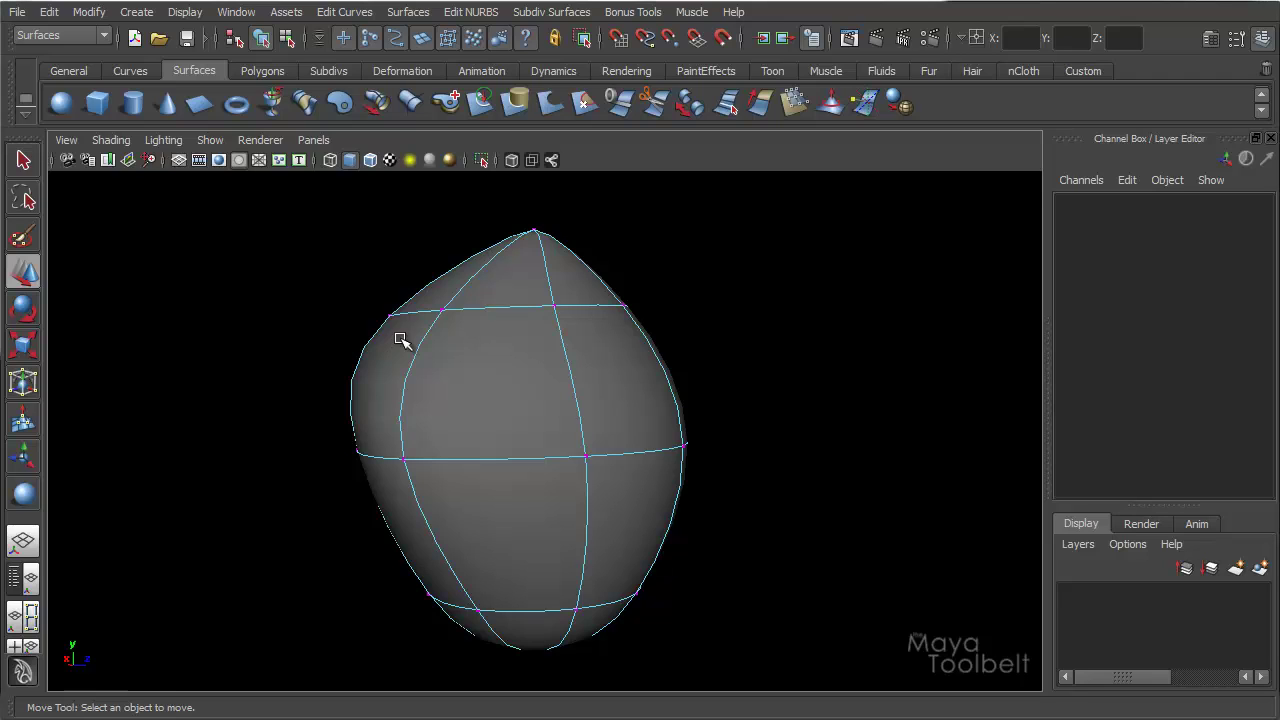
Change the viewport background to the grey-blue gradient with Alt+B and orbit around the model.
{"action": "key", "text": "alt+b"}
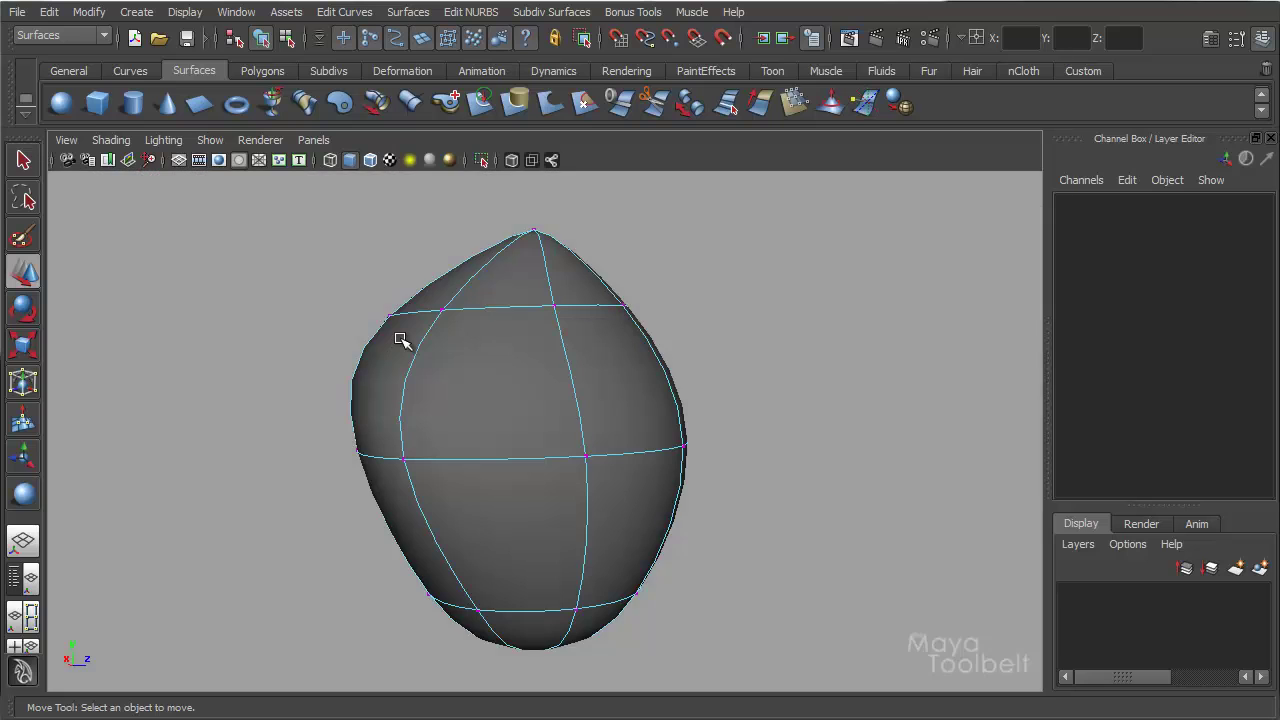
{"action": "left_click_drag", "start_coordinate": [400, 340], "coordinate": [210, 505], "text": "alt"}
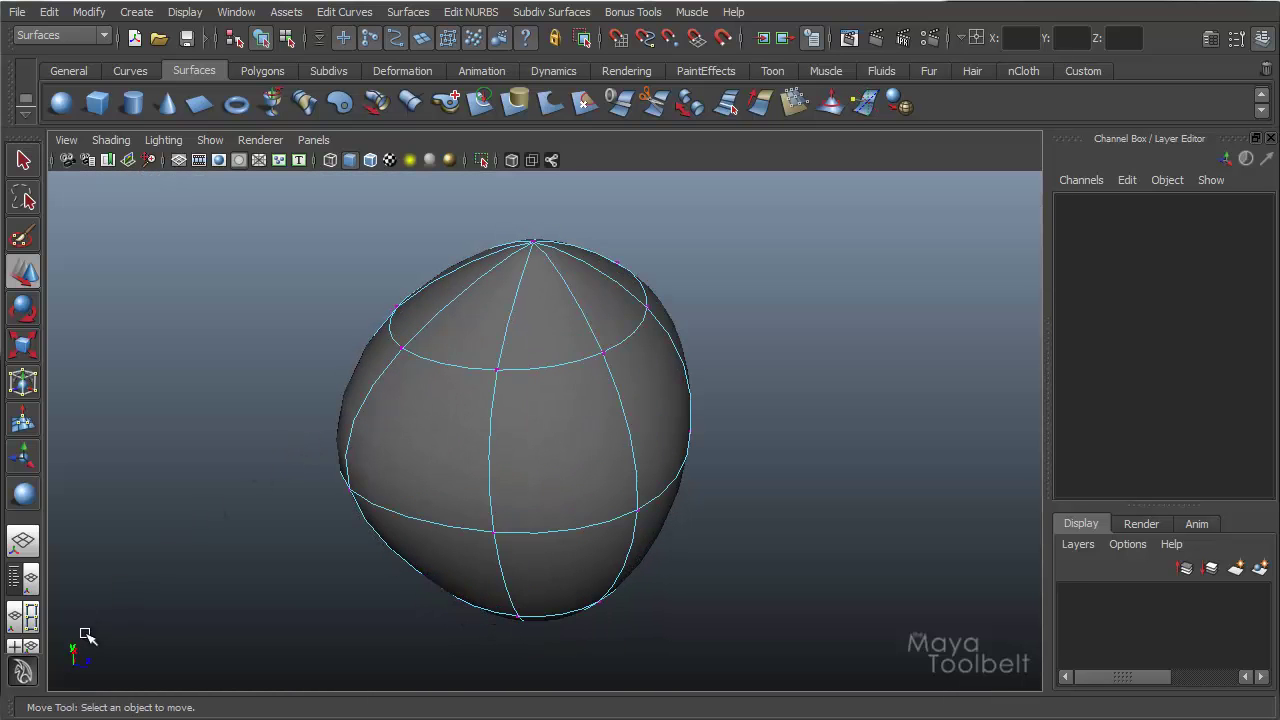
{"action": "left_click_drag", "start_coordinate": [145, 628], "coordinate": [257, 560], "text": "alt"}
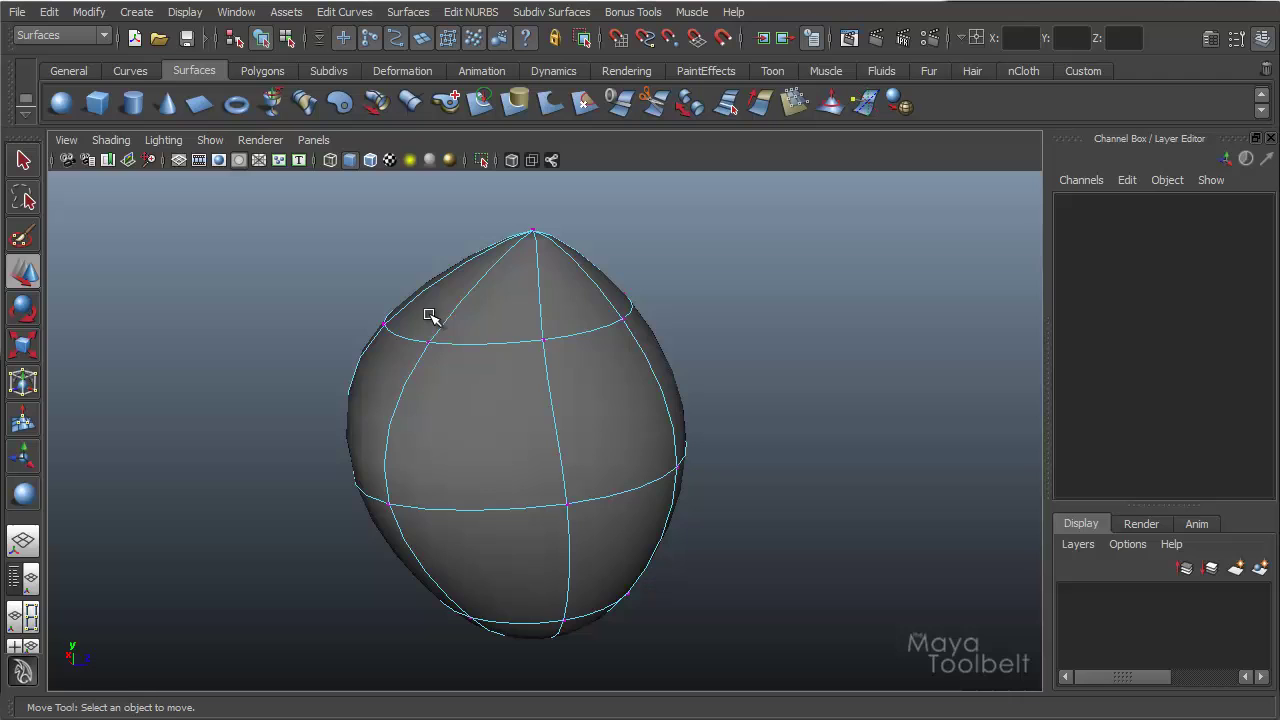
{"action": "right_click", "coordinate": [489, 356]}
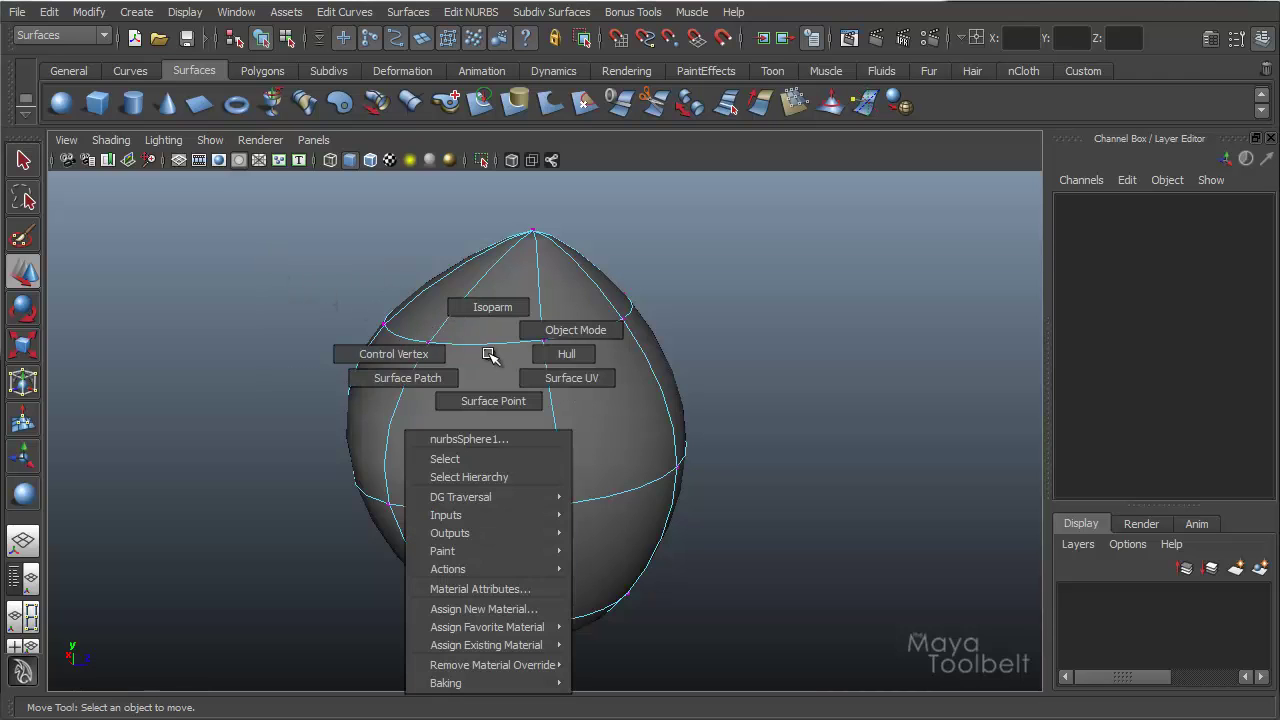
{"action": "left_click", "coordinate": [543, 376]}
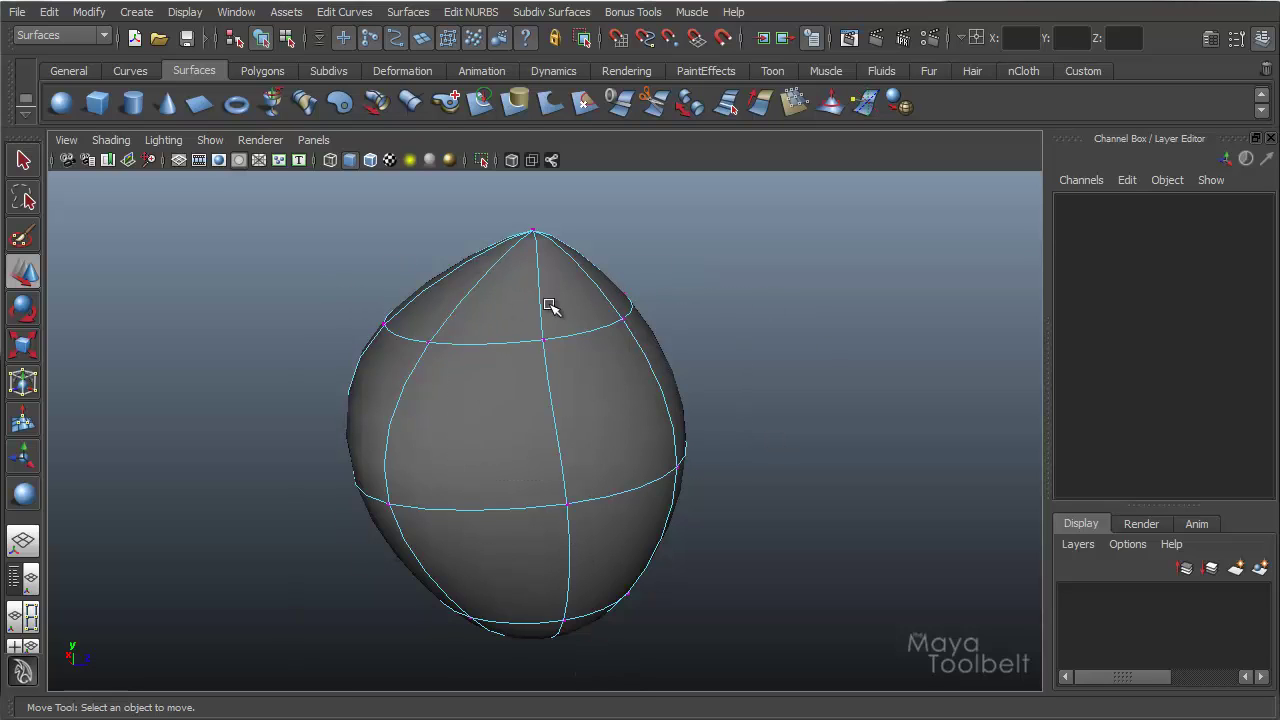
{"action": "right_click", "coordinate": [553, 393]}
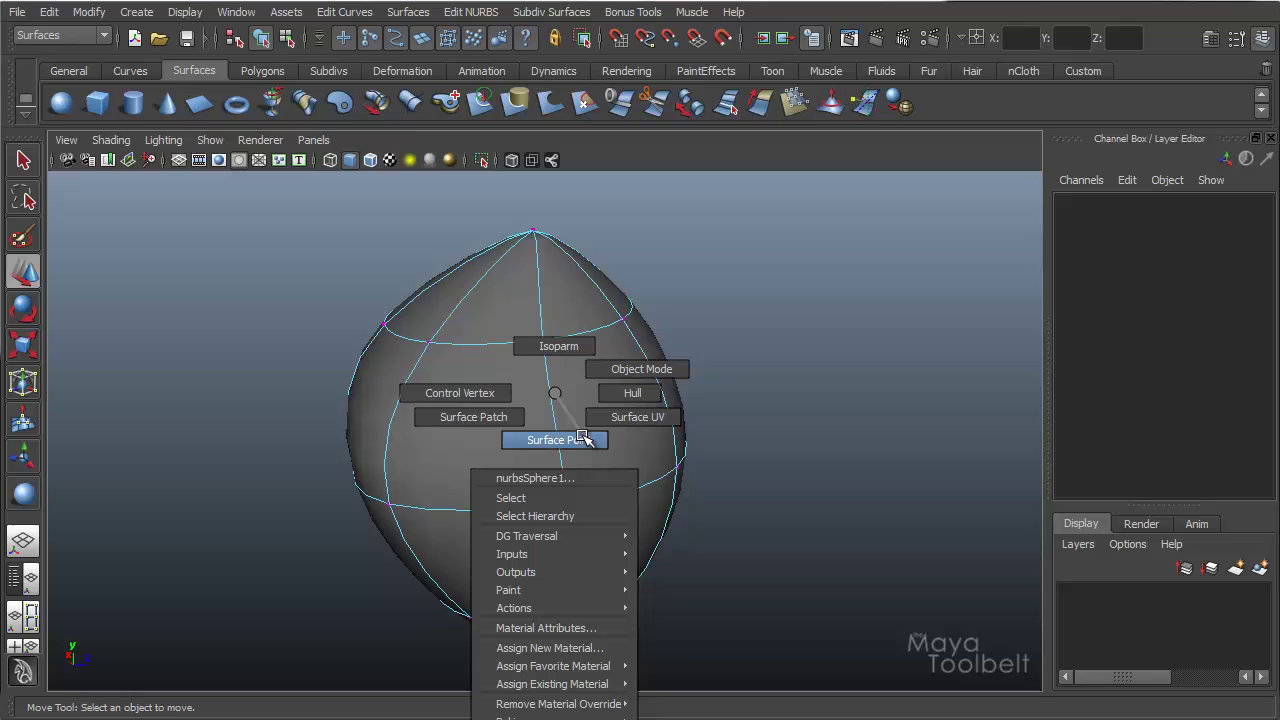
{"action": "left_click", "coordinate": [553, 398]}
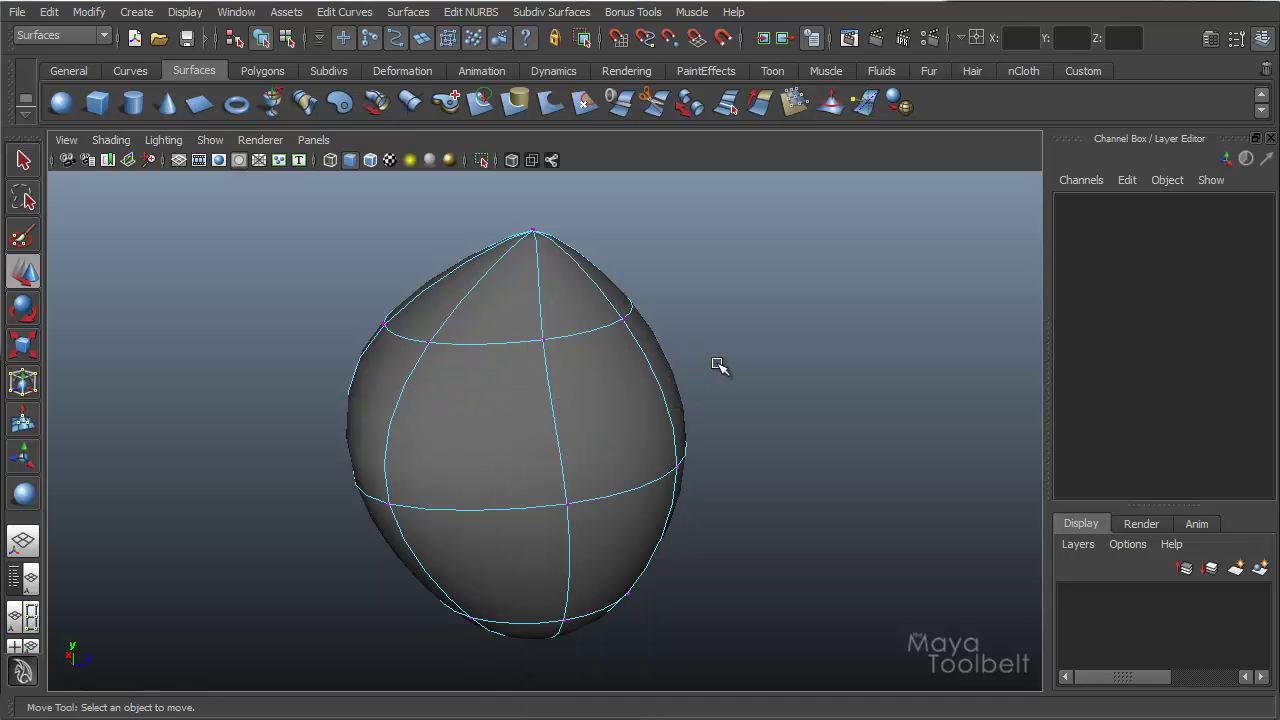
{"action": "left_click_drag", "start_coordinate": [691, 363], "coordinate": [540, 426], "text": "alt"}
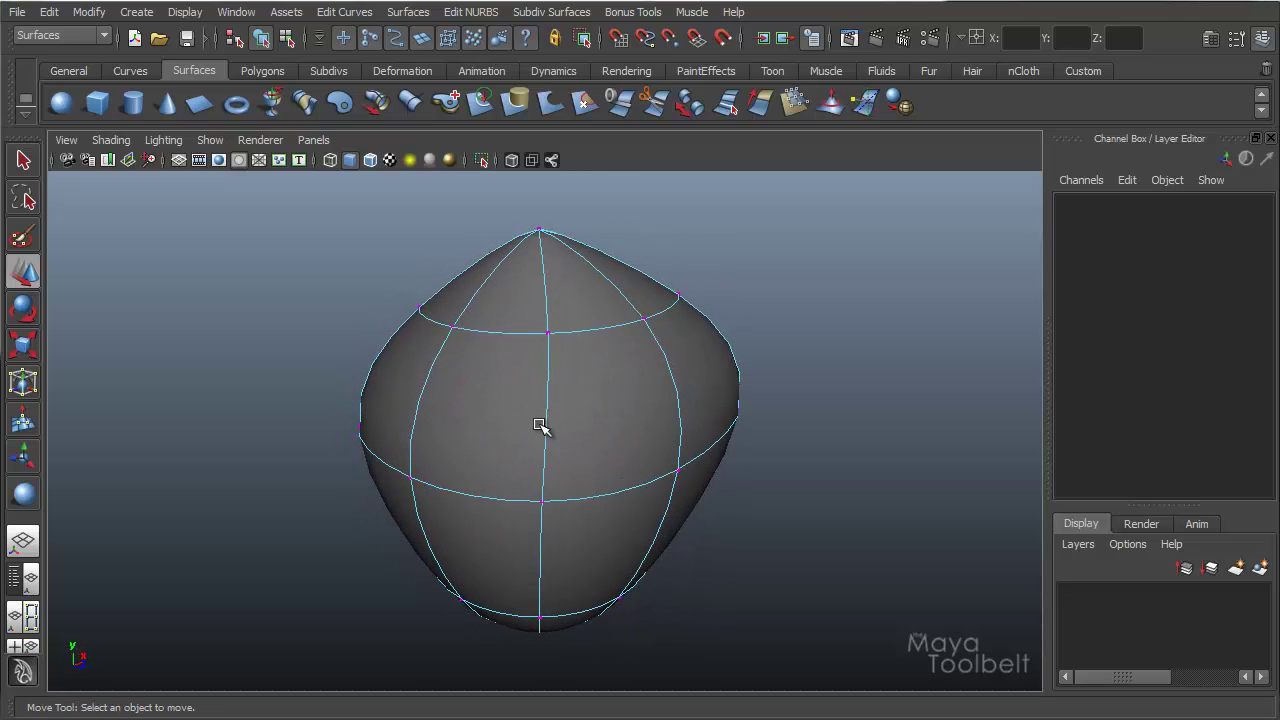